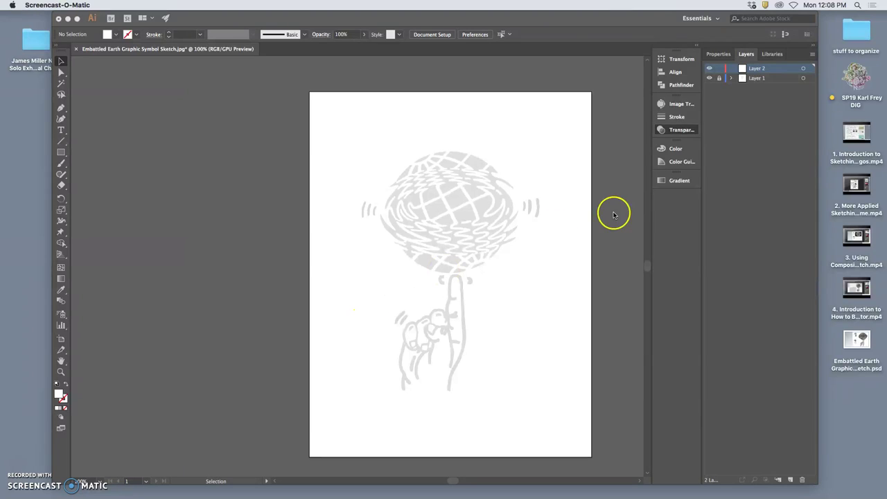
# - Toggle the visibility of the locked sketch layer to check it, and collapse the Transparency options
pyautogui.click(713, 79)
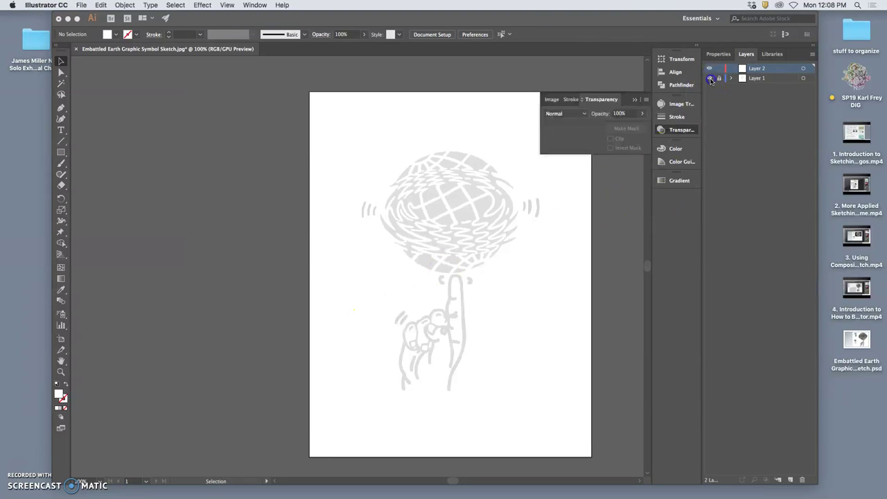
pyautogui.click(709, 78)
pyautogui.click(710, 78)
pyautogui.click(604, 115)
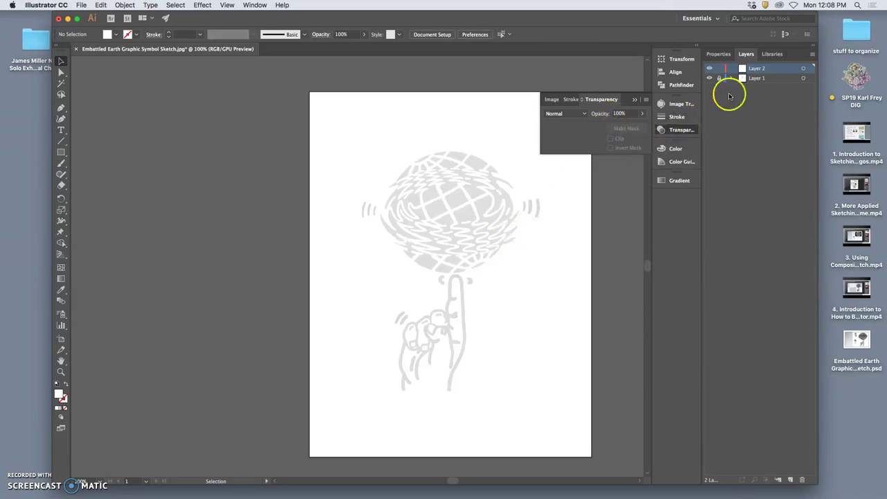
pyautogui.click(634, 100)
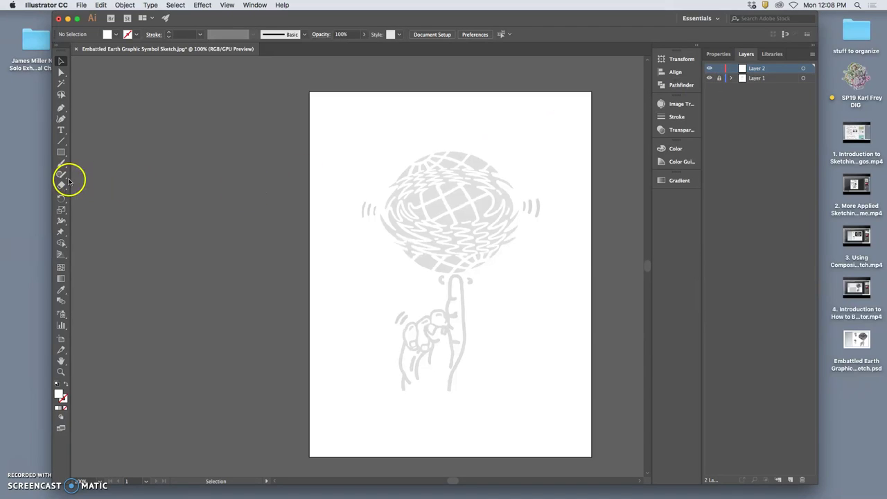
# - Draw a black-filled circle with no stroke, about 267 pt in diameter, over the sketched globe on Layer 2
pyautogui.click(57, 384)
pyautogui.click(65, 385)
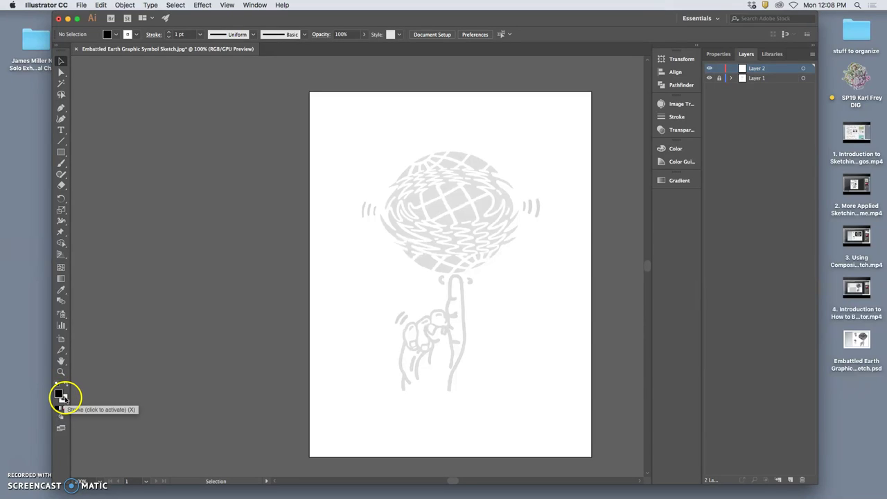
pyautogui.click(63, 399)
pyautogui.click(64, 409)
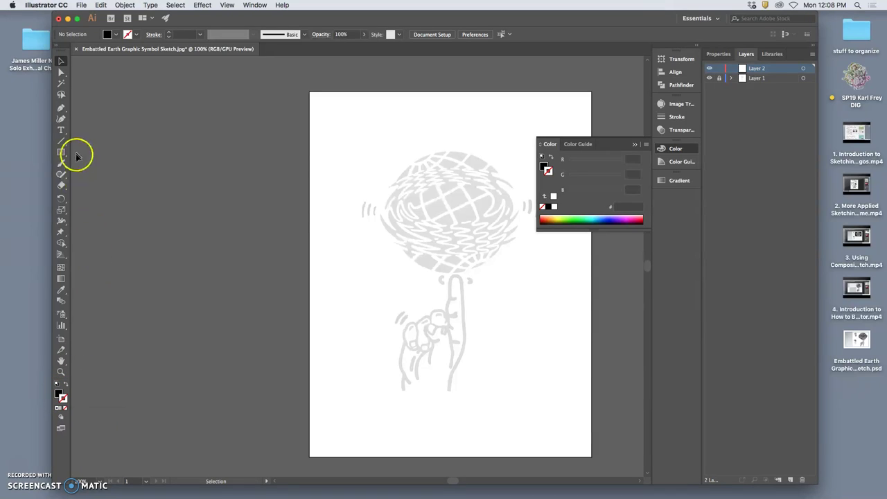
pyautogui.moveTo(64, 152); pyautogui.dragTo(118, 179)
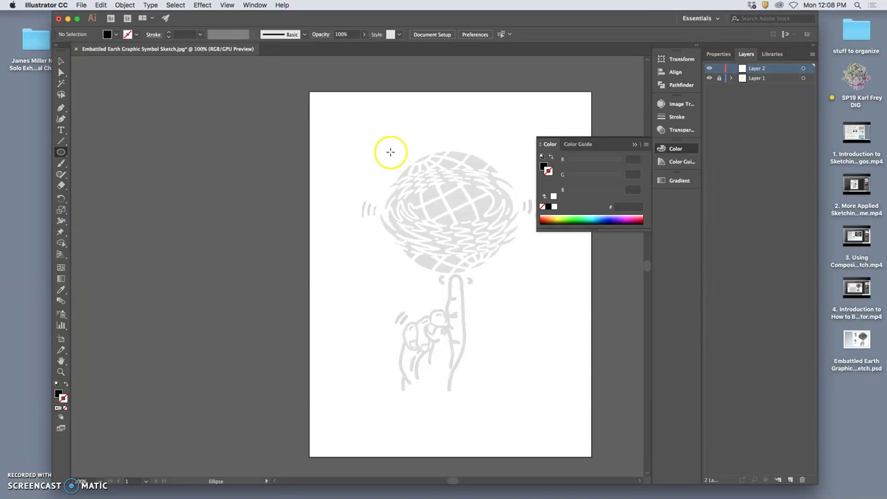
pyautogui.moveTo(385, 149); pyautogui.dragTo(511, 276)
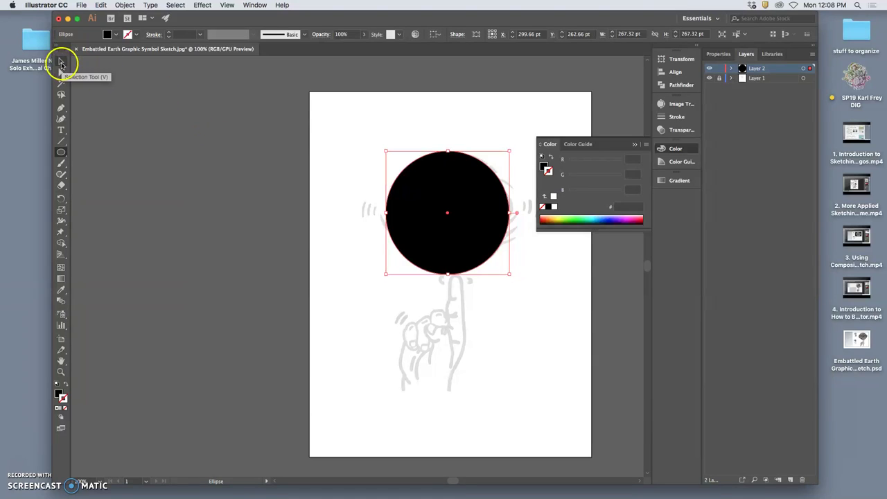
# - Shift the whole black circle about 6 pt to the right to align it with the sketched globe
pyautogui.click(61, 63)
pyautogui.click(61, 63)
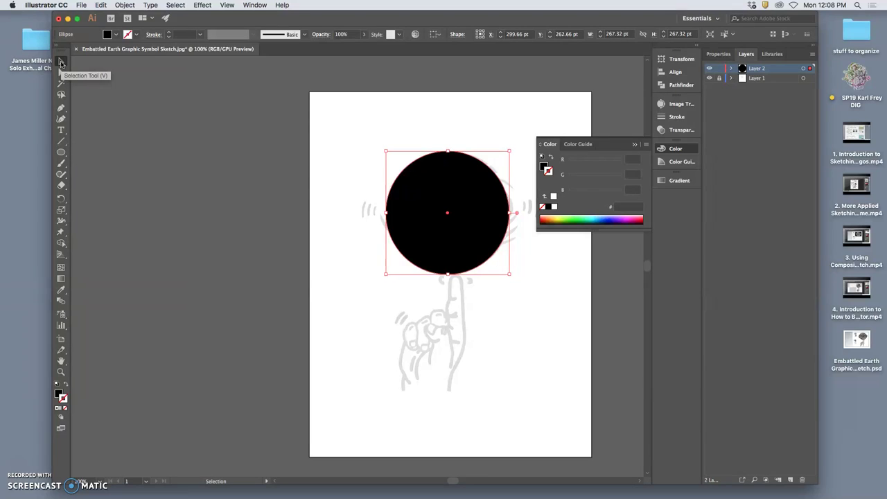
pyautogui.click(61, 73)
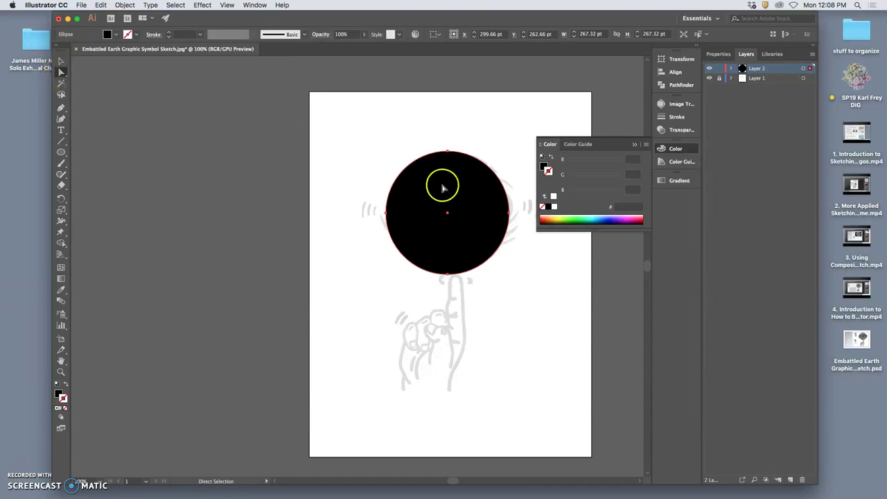
pyautogui.moveTo(444, 189); pyautogui.dragTo(445, 189)
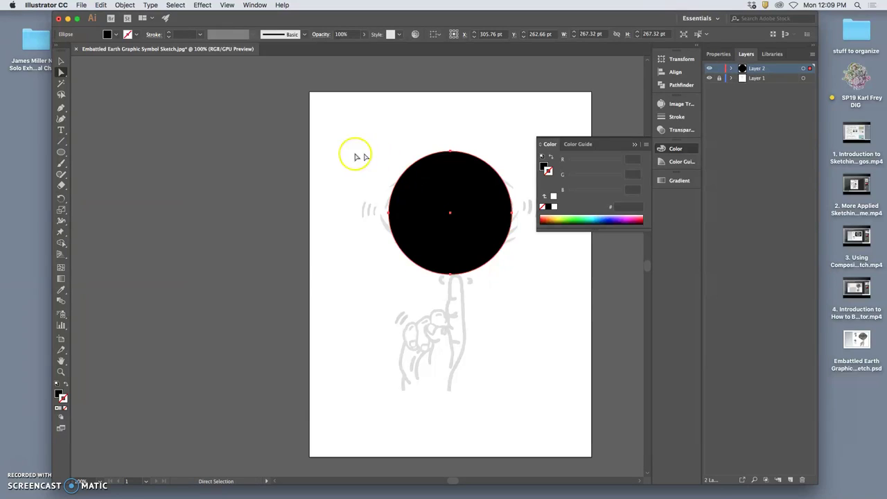
# - Try stretching the circle by pulling its top anchor point upward, undo the change, and deselect the circle
pyautogui.click(467, 139)
pyautogui.moveTo(451, 151); pyautogui.dragTo(454, 130)
pyautogui.press('super+z')
pyautogui.press('super+z')
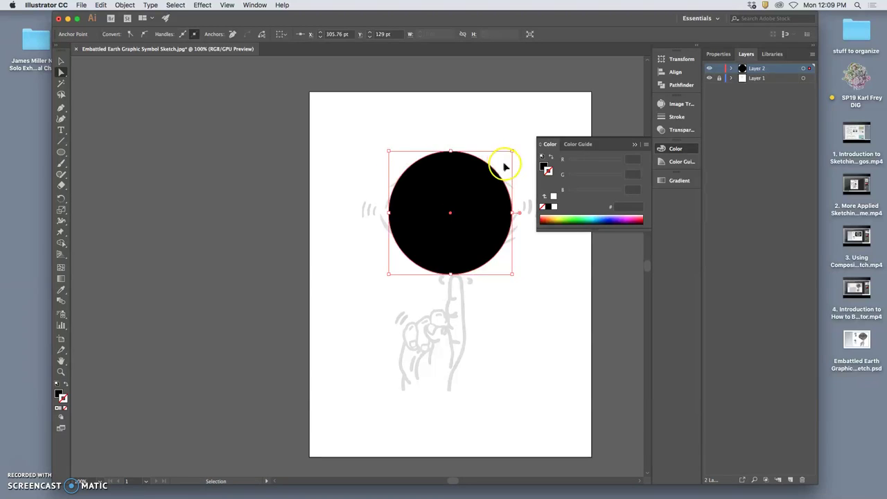
pyautogui.click(568, 295)
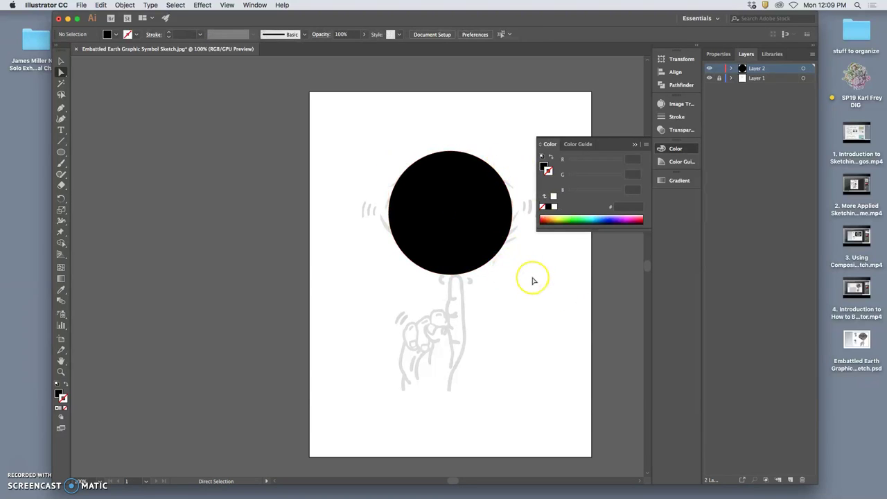
# - Fine-tune the position of the whole black circle over the sketched globe and deselect it
pyautogui.click(481, 230)
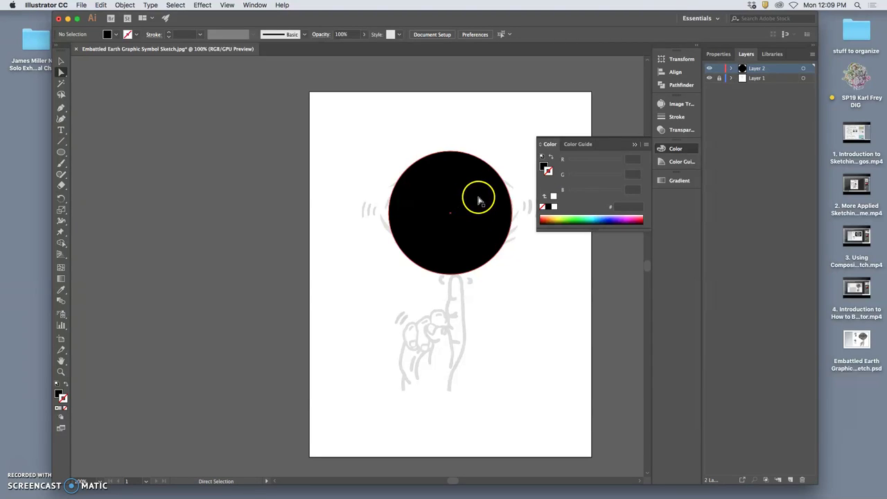
pyautogui.moveTo(479, 198)
pyautogui.mouseDown()
pyautogui.moveTo(526, 305)
pyautogui.moveTo(515, 323)
pyautogui.moveTo(465, 213)
pyautogui.mouseUp()
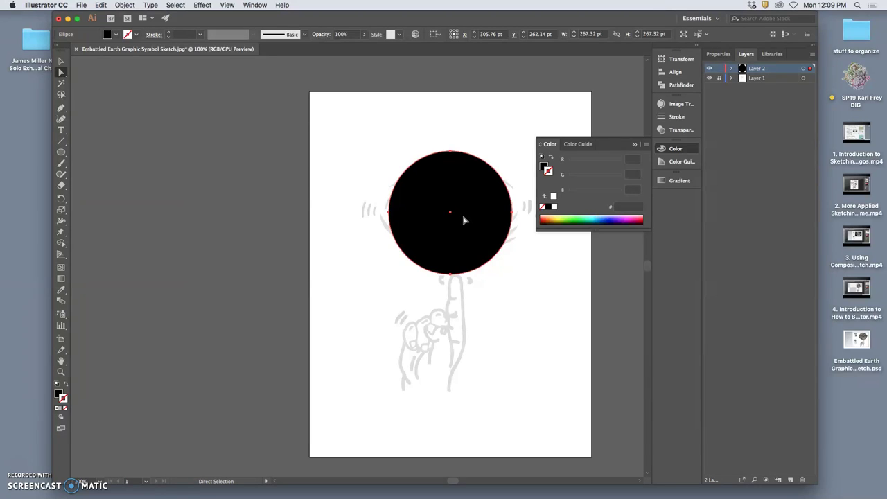
pyautogui.click(525, 264)
# - Set the Eraser tool's size to 65 pt
pyautogui.click(61, 186)
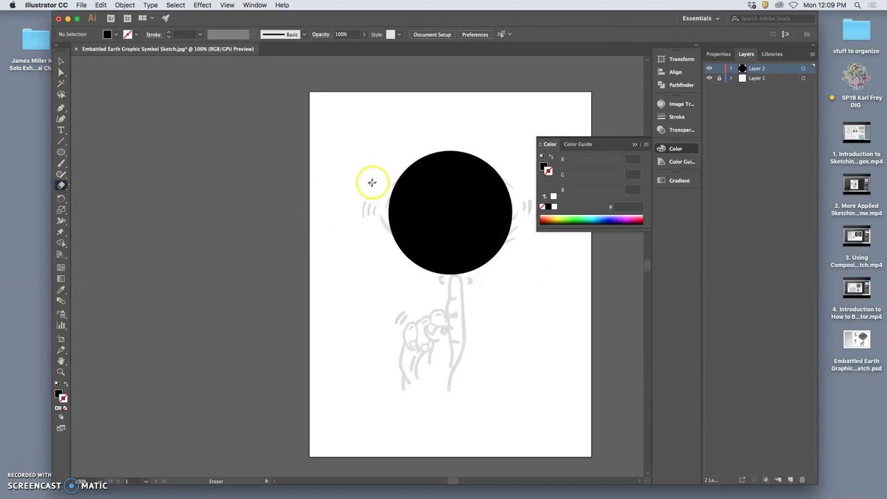
pyautogui.doubleClick(61, 186)
pyautogui.click(373, 290)
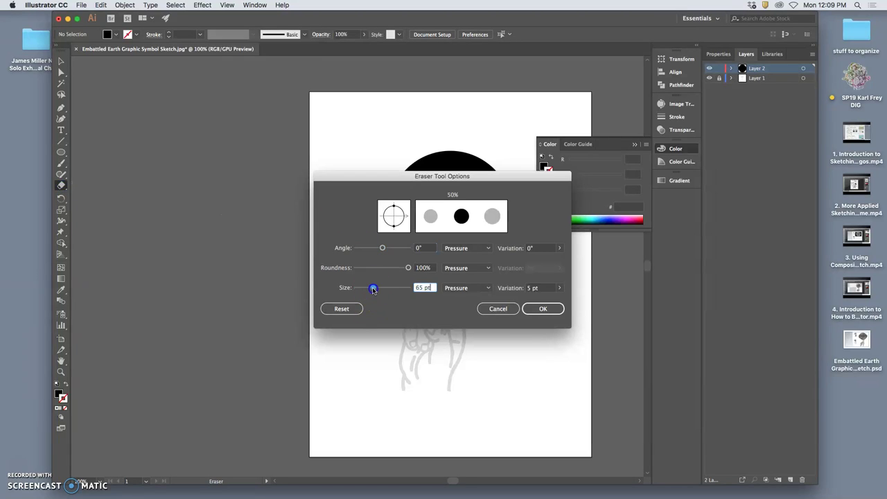
pyautogui.click(544, 308)
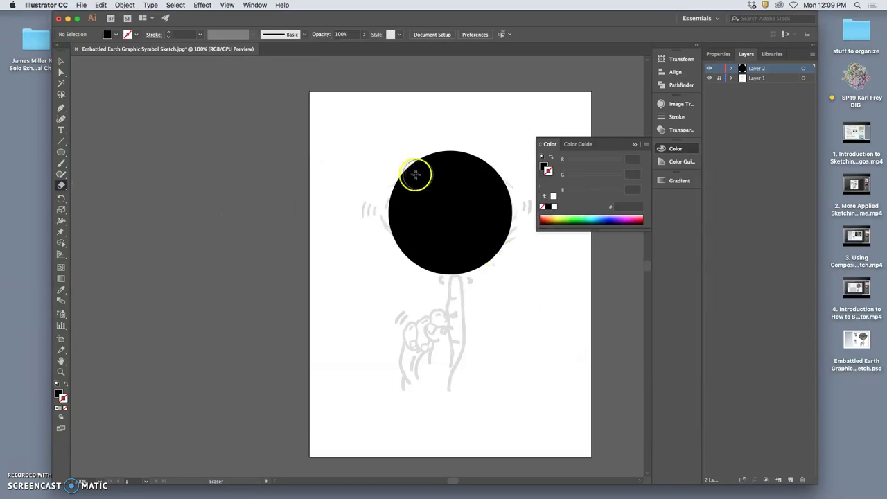
# - Set the Eraser tool's size to 26 pt and lower its size variation
pyautogui.doubleClick(61, 186)
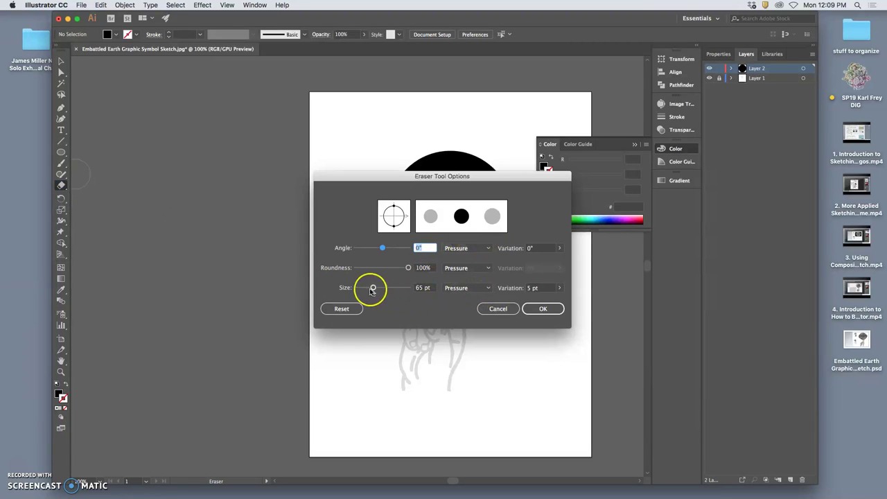
pyautogui.moveTo(371, 289); pyautogui.dragTo(362, 289)
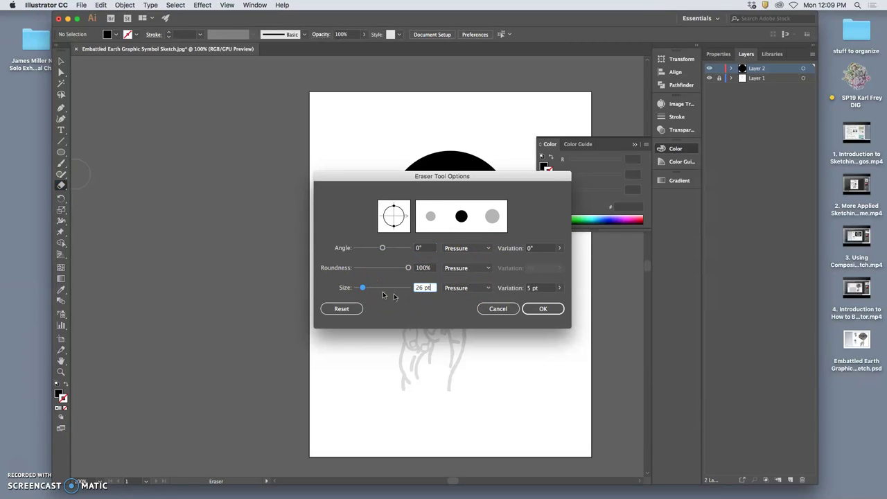
pyautogui.click(559, 288)
pyautogui.moveTo(554, 300); pyautogui.dragTo(540, 300)
pyautogui.click(544, 308)
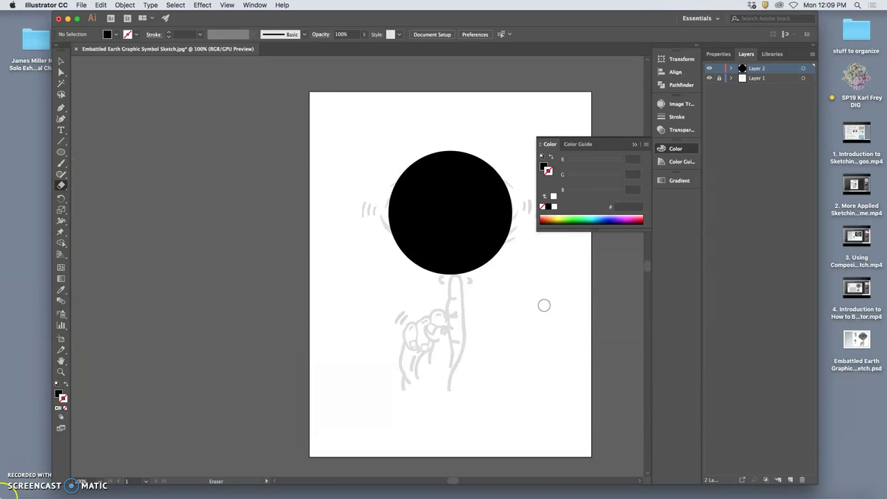
# - Erase five curved diagonal stripes across the black circle, following the longitude lines of the sketched globe
pyautogui.moveTo(2, 496)
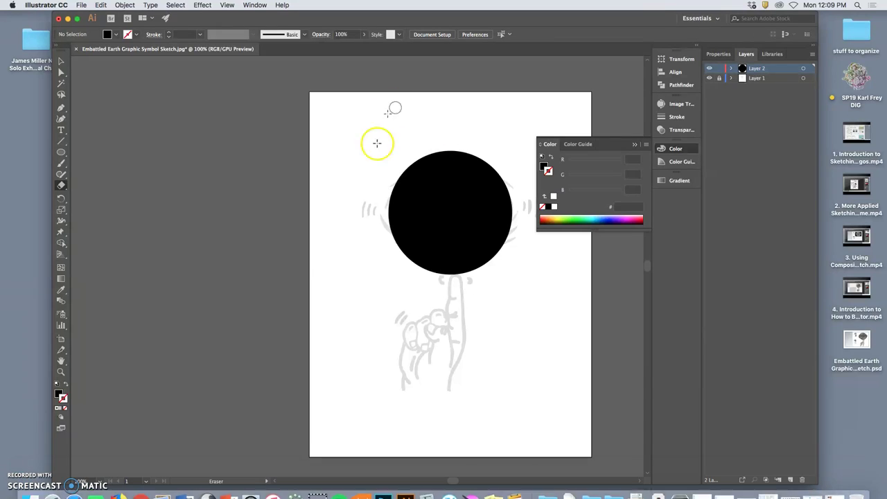
pyautogui.moveTo(494, 166)
pyautogui.mouseDown()
pyautogui.moveTo(455, 185)
pyautogui.moveTo(450, 311)
pyautogui.mouseUp()
pyautogui.moveTo(502, 163)
pyautogui.mouseDown()
pyautogui.moveTo(458, 241)
pyautogui.moveTo(457, 284)
pyautogui.mouseUp()
pyautogui.moveTo(511, 182)
pyautogui.mouseDown()
pyautogui.moveTo(496, 197)
pyautogui.moveTo(478, 276)
pyautogui.mouseUp()
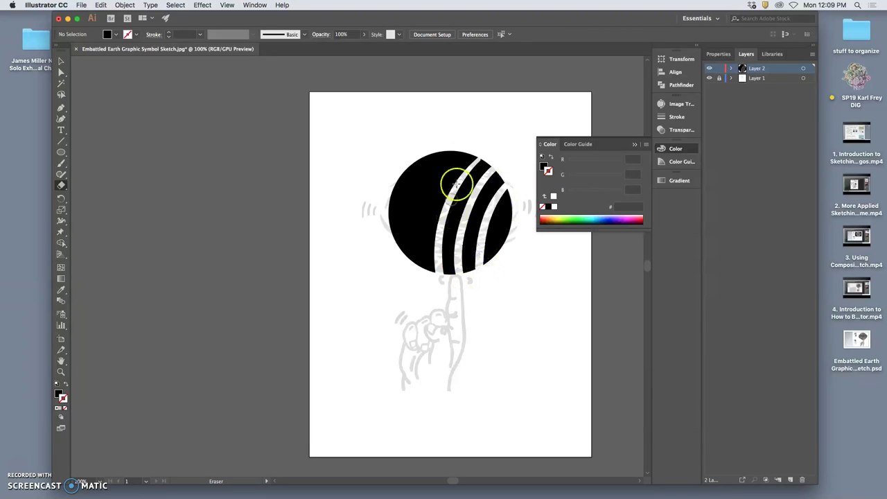
pyautogui.moveTo(472, 134); pyautogui.dragTo(398, 281)
pyautogui.moveTo(437, 144)
pyautogui.mouseDown()
pyautogui.moveTo(413, 178)
pyautogui.moveTo(384, 261)
pyautogui.mouseUp()
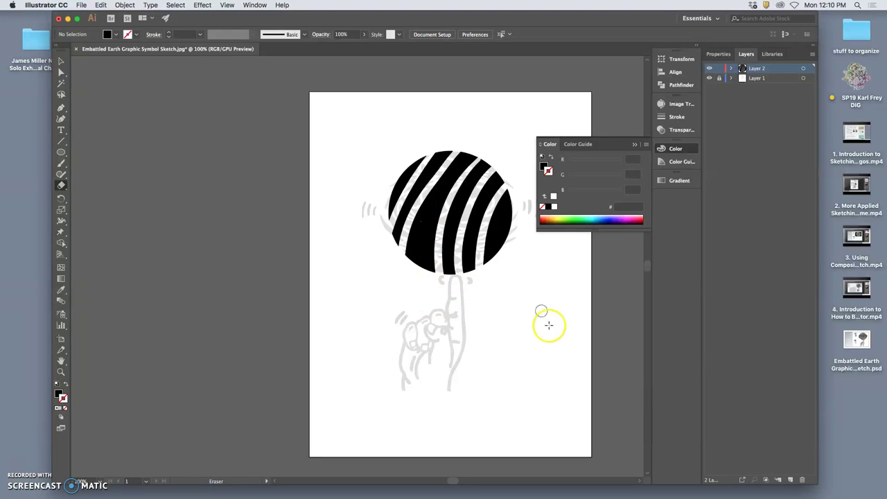
# - Examine the edges of the erased stripes at high magnification
pyautogui.press('super+=')
pyautogui.press('super+=')
pyautogui.press('super+=')
pyautogui.press('super+=')
pyautogui.press('super+=')
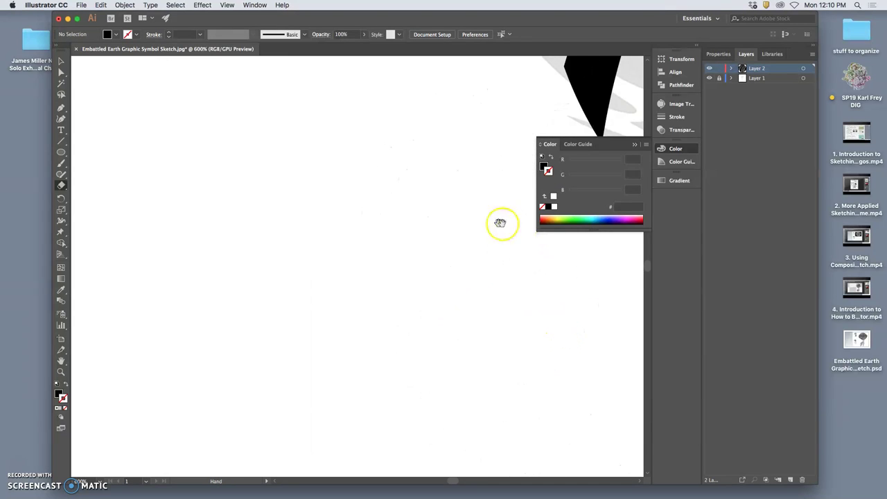
pyautogui.moveTo(501, 224); pyautogui.dragTo(232, 394)
pyautogui.moveTo(412, 257); pyautogui.dragTo(334, 281)
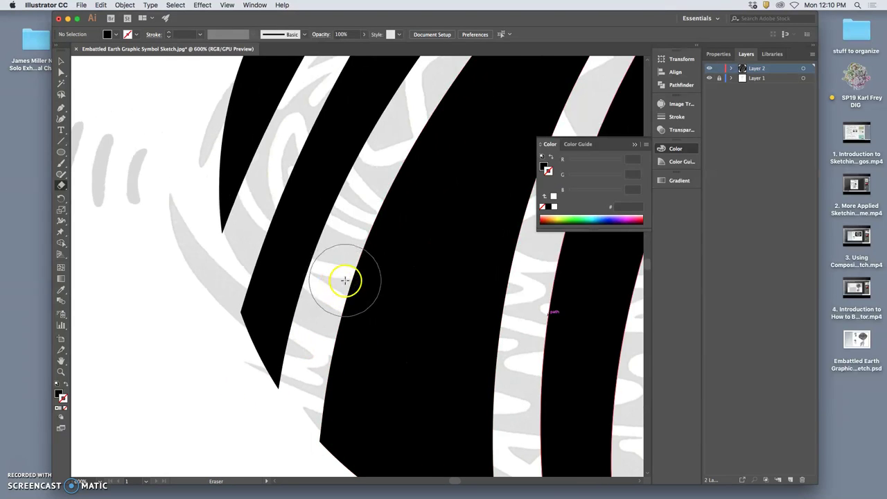
pyautogui.hotkey('ctrl', '=')
pyautogui.hotkey('ctrl', '=')
pyautogui.hotkey('ctrl', '=')
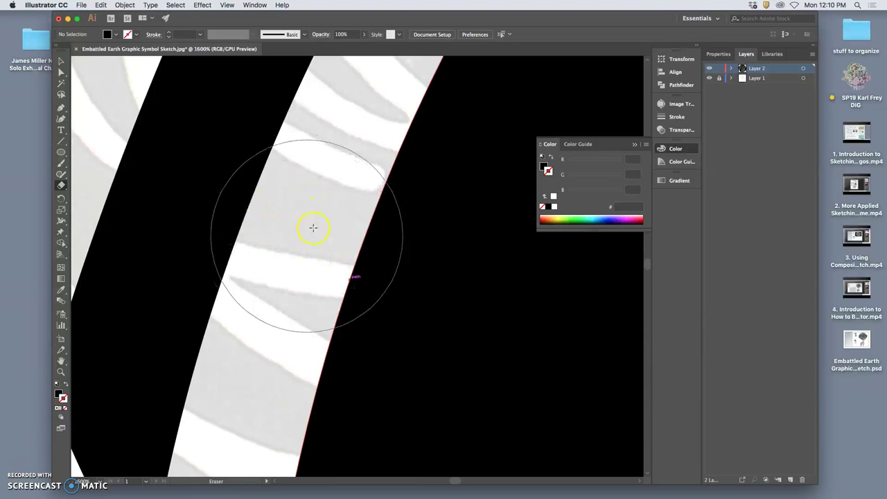
# - Expand Layer 2 and target its individual paths in turn, ending with the lowest path in the stack
pyautogui.click(731, 69)
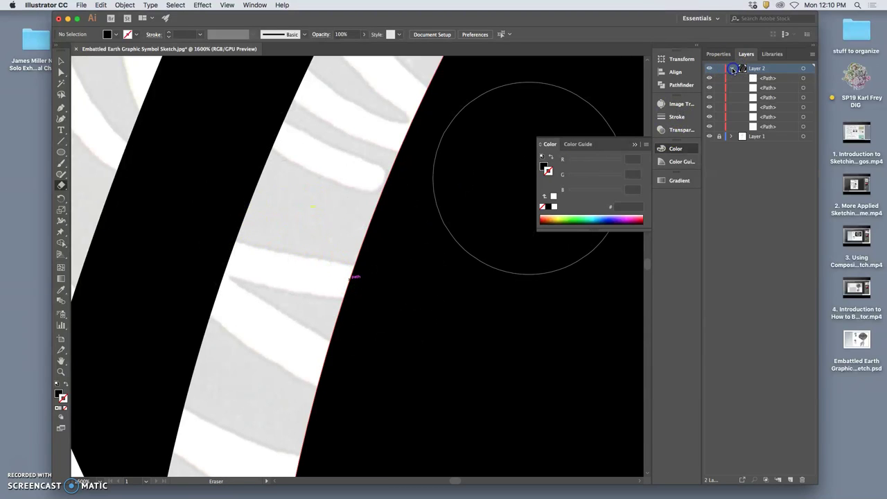
pyautogui.click(803, 79)
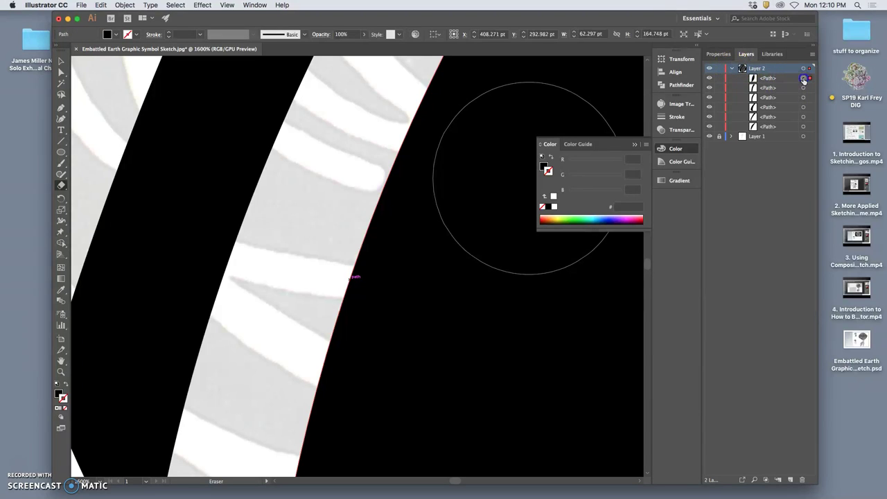
pyautogui.click(803, 117)
pyautogui.click(803, 127)
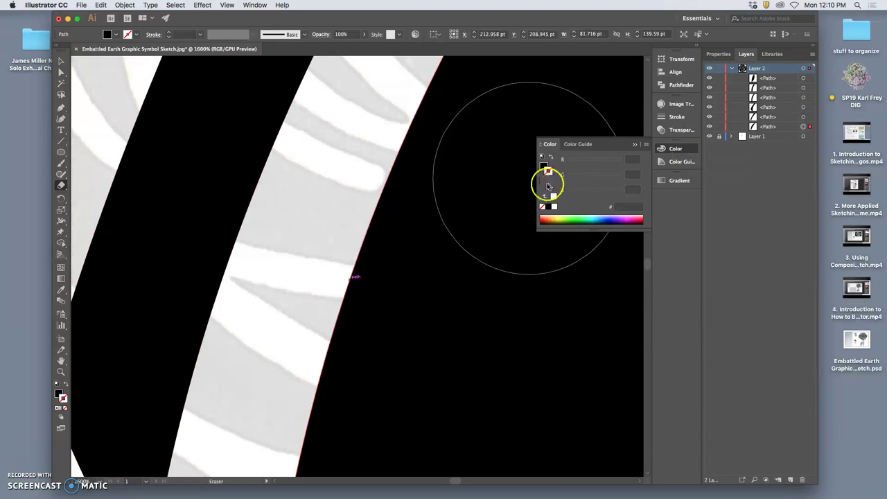
# - Examine the selected sliver at the circle's left edge up close and within the whole globe
pyautogui.press('super+minus')
pyautogui.press('super+minus')
pyautogui.press('super+minus')
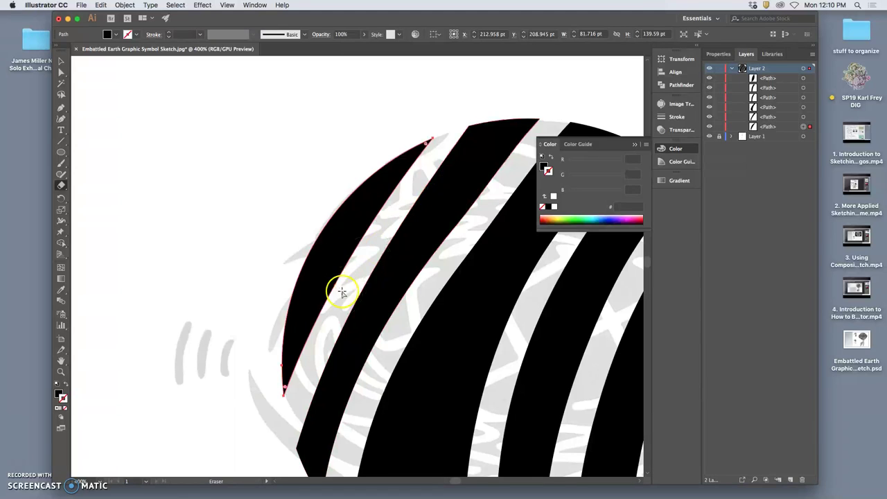
pyautogui.press('super+equal')
pyautogui.press('super+equal')
pyautogui.press('super+equal')
pyautogui.scroll(-10, 315, 304)
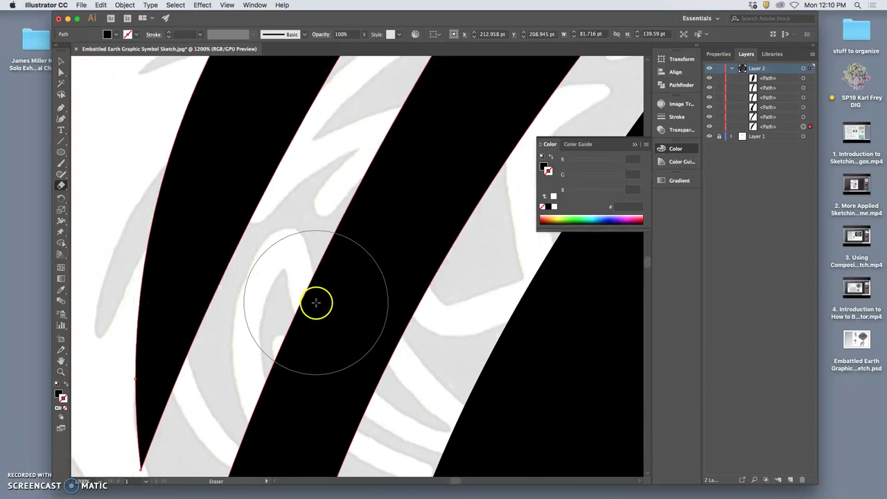
pyautogui.hscroll(-5, 300, 305)
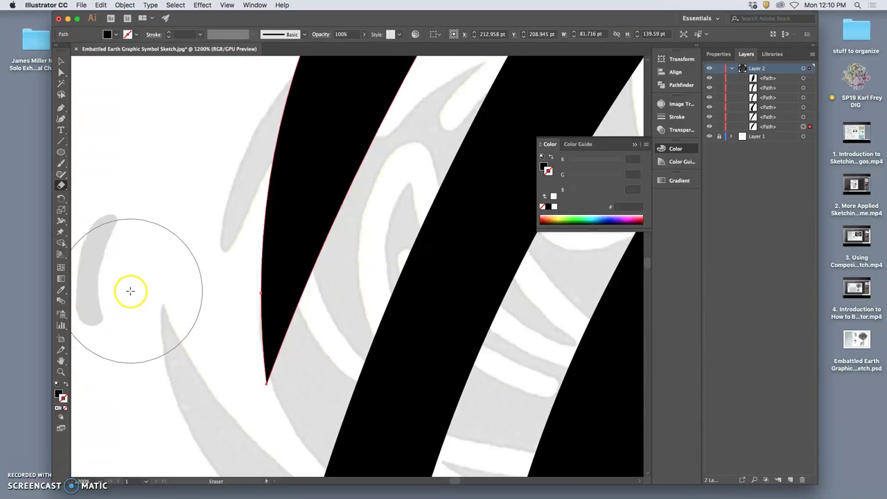
pyautogui.press('super+minus')
pyautogui.press('super+minus')
pyautogui.press('super+minus')
pyautogui.press('super+minus')
pyautogui.press('super+minus')
pyautogui.press('super+minus')
# - Give the selected sliver at the globe's left edge a red-orange fill and a black stroke
pyautogui.press('a')
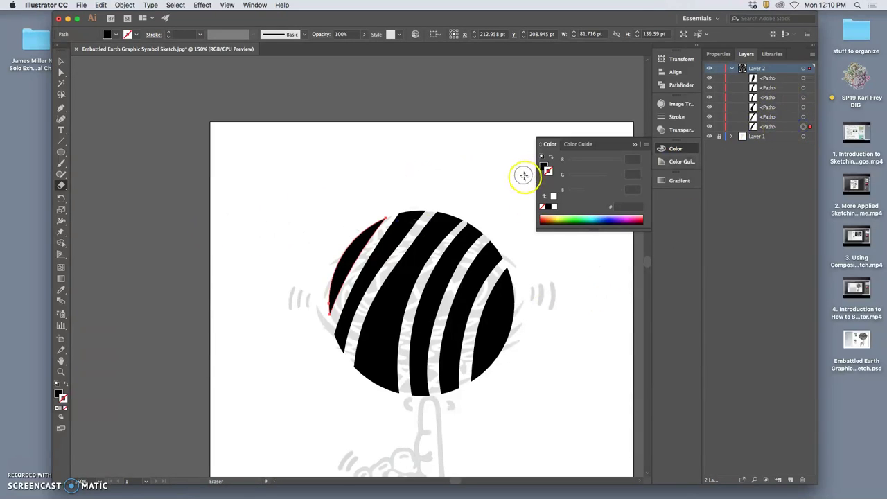
pyautogui.moveTo(585, 218); pyautogui.dragTo(547, 217)
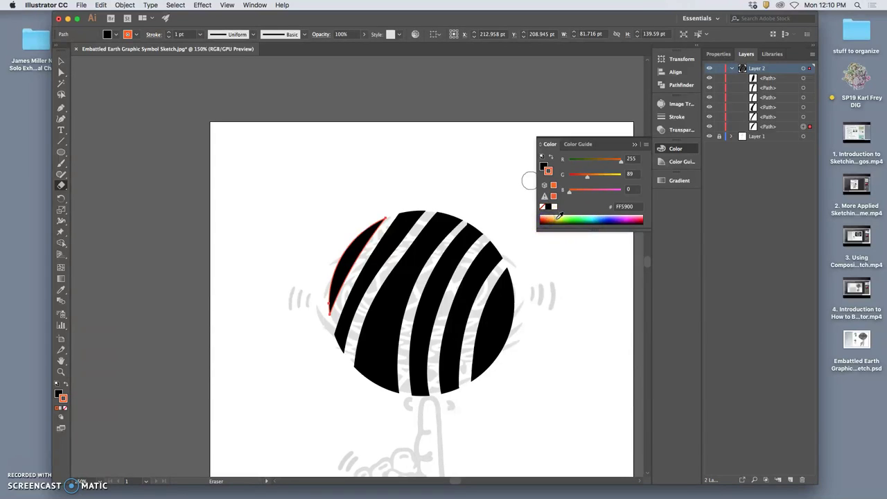
pyautogui.click(549, 158)
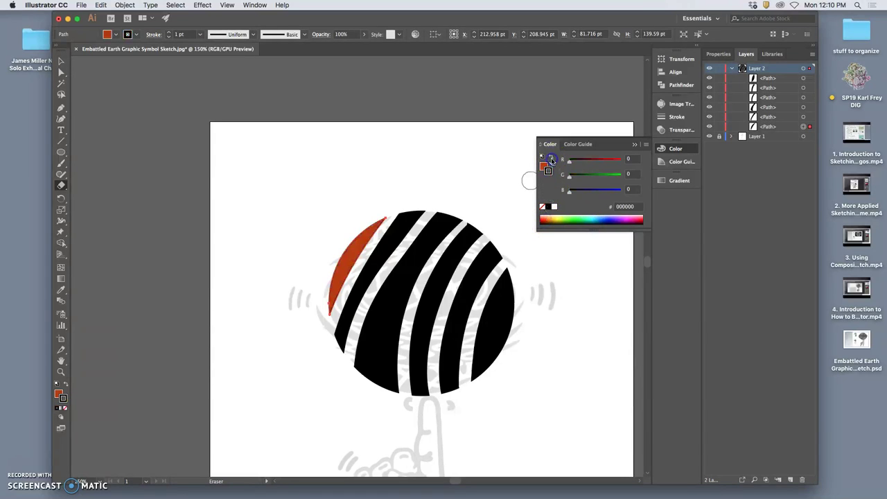
# - Try the red-orange sliver with no stroke, and apply a black stroke to it again
pyautogui.click(554, 206)
pyautogui.click(542, 205)
pyautogui.press('super+equal')
pyautogui.press('super+equal')
pyautogui.press('super+equal')
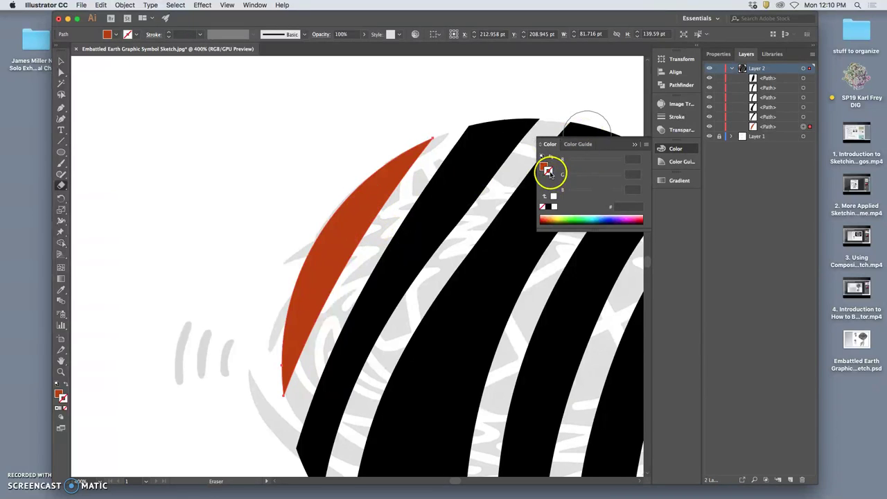
pyautogui.click(548, 171)
pyautogui.click(548, 206)
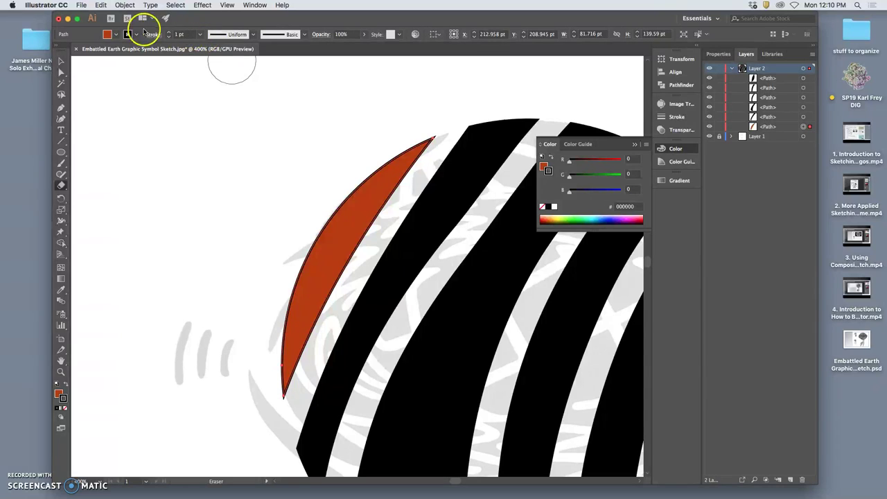
# - Set the sliver's stroke weight to 6 pt and check the thicker outline against the whole globe
pyautogui.click(170, 32)
pyautogui.click(169, 32)
pyautogui.click(169, 32)
pyautogui.click(169, 32)
pyautogui.click(169, 32)
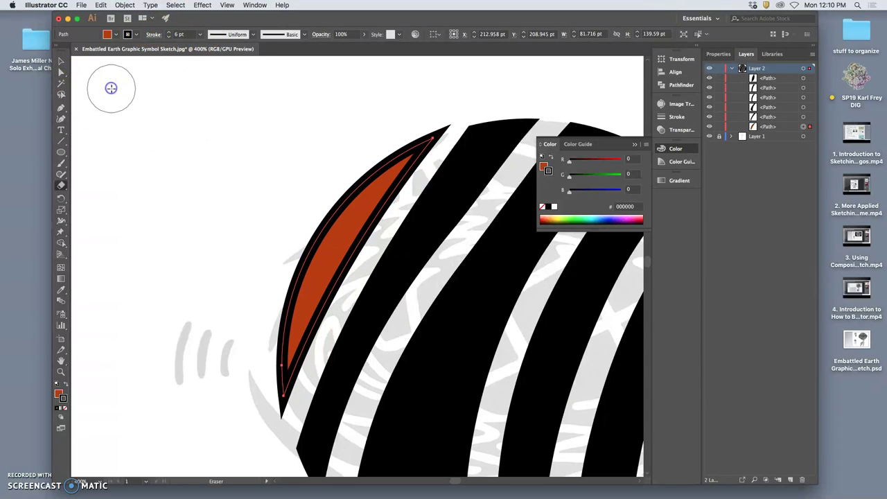
pyautogui.press('super+minus')
pyautogui.press('super+minus')
pyautogui.press('super+minus')
pyautogui.press('super+minus')
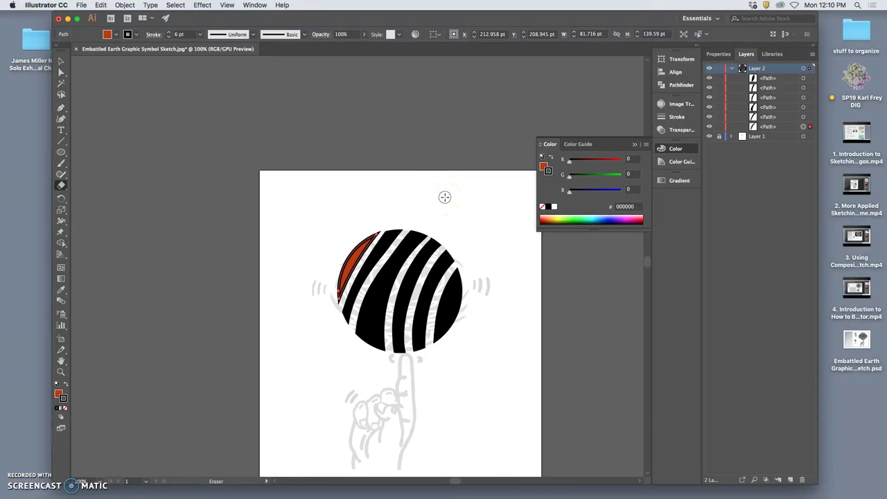
# - Undo the stroke weight and color changes on the sliver, back to its black fill and orange stroke
pyautogui.press('a')
pyautogui.press('super+z')
pyautogui.press('super+z')
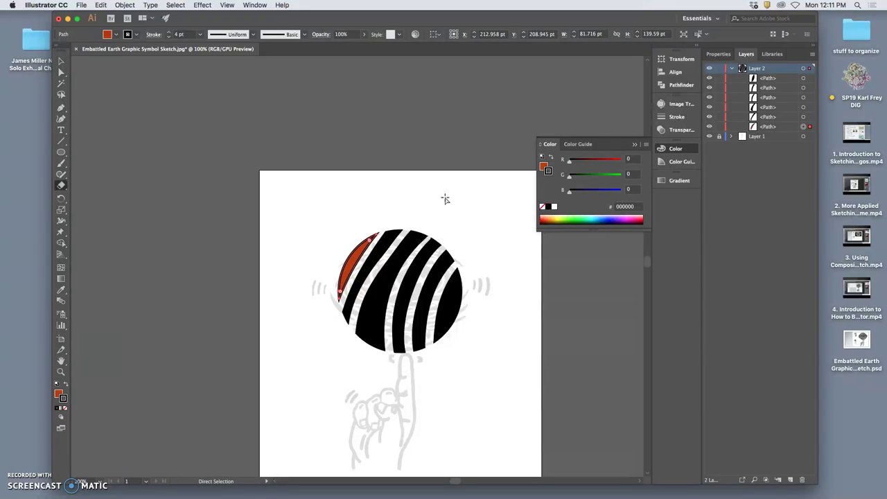
pyautogui.press('super+z')
pyautogui.press('super+z')
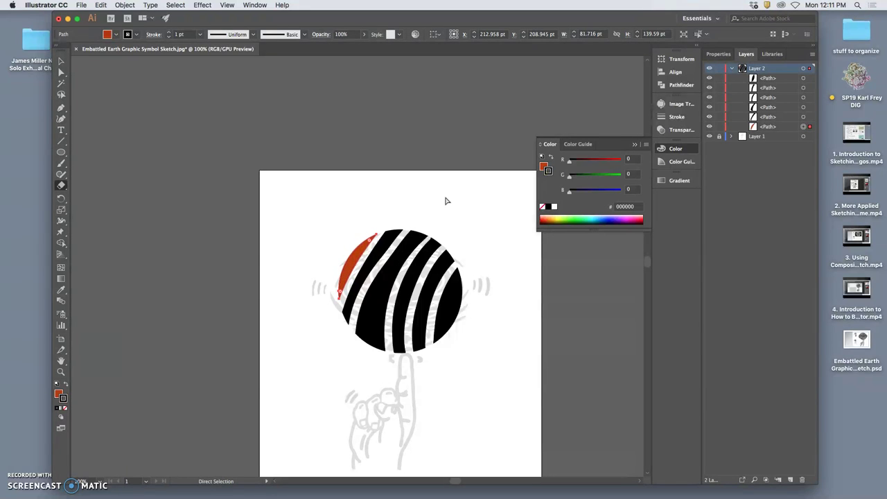
pyautogui.press('super+z')
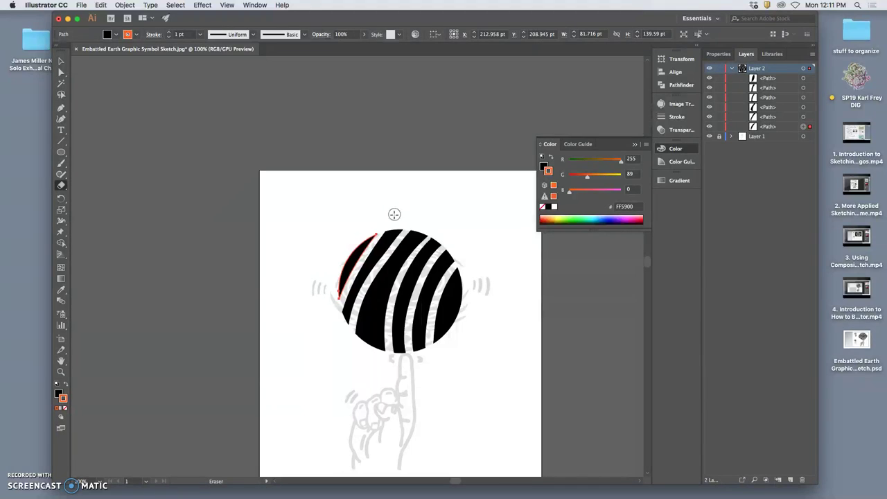
# - Lock and collapse Layer 2, and add a new layer above it for drawing the hand with the Pen tool
pyautogui.scroll(-5, 424, 260)
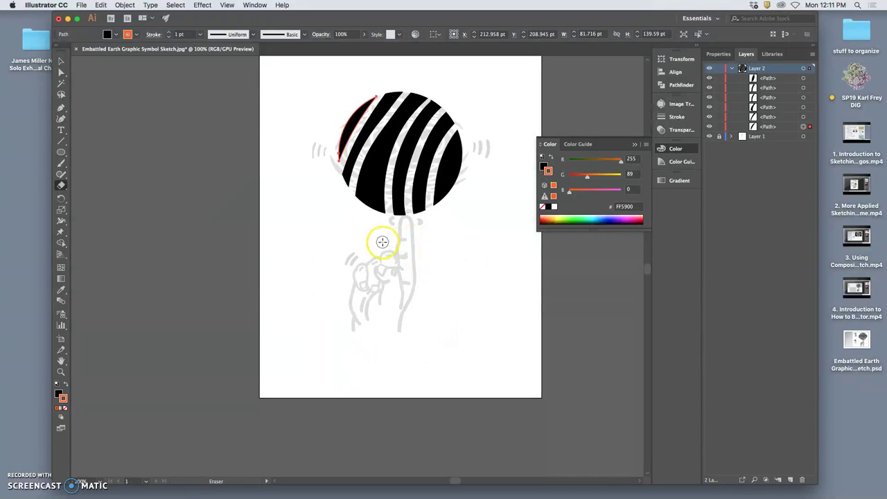
pyautogui.click(65, 109)
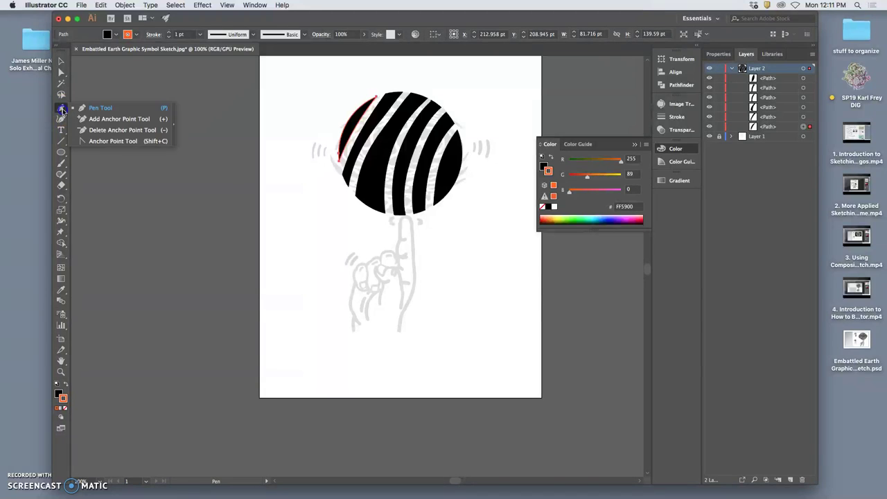
pyautogui.click(106, 109)
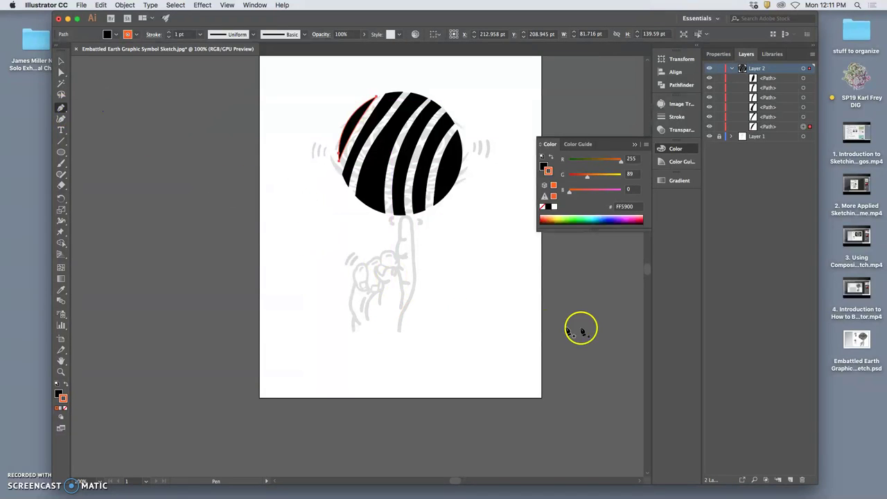
pyautogui.click(719, 69)
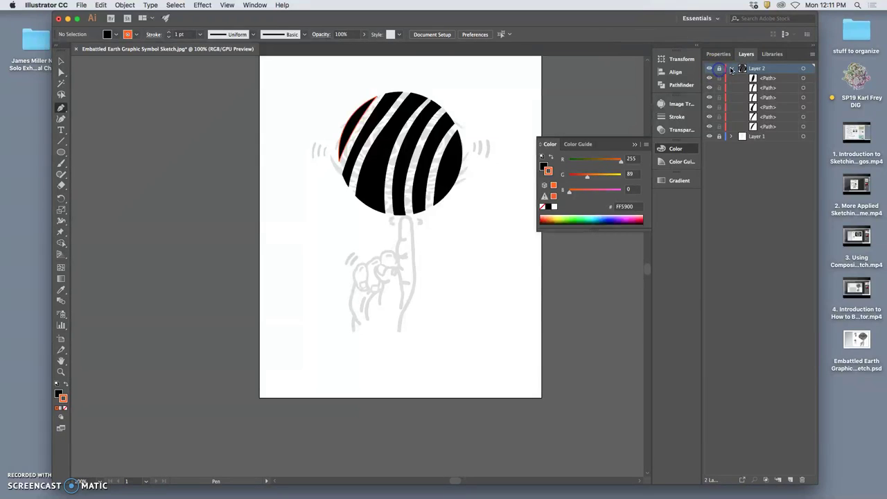
pyautogui.click(731, 68)
pyautogui.click(790, 481)
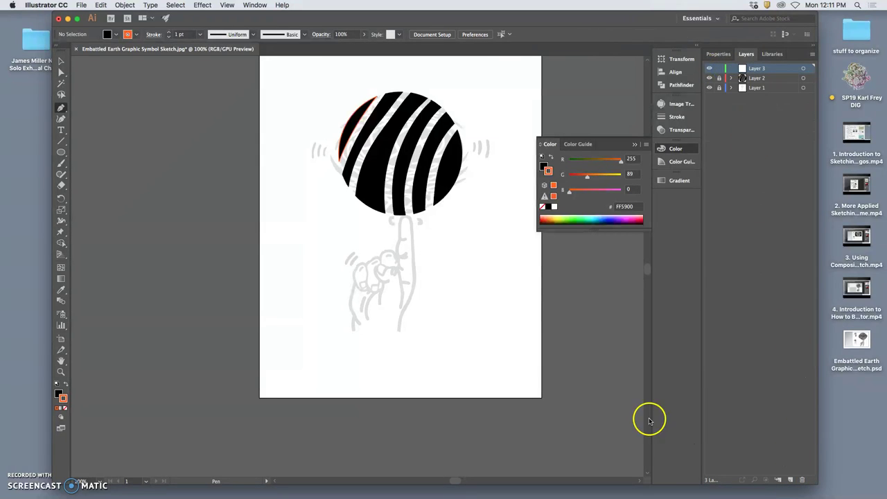
# - Trace the sketched hand's outer edge with the Pen tool, from the bottom of the wrist up to the outermost curled finger
pyautogui.press('super+equal')
pyautogui.press('super+equal')
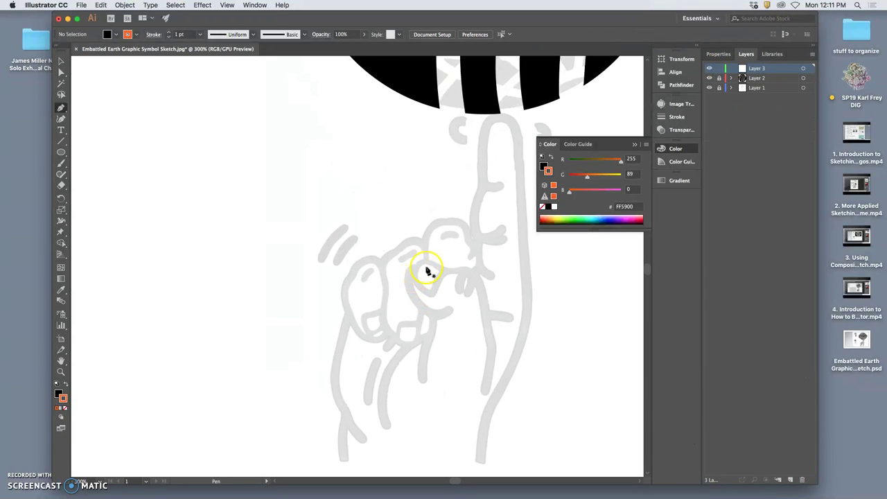
pyautogui.click(341, 460)
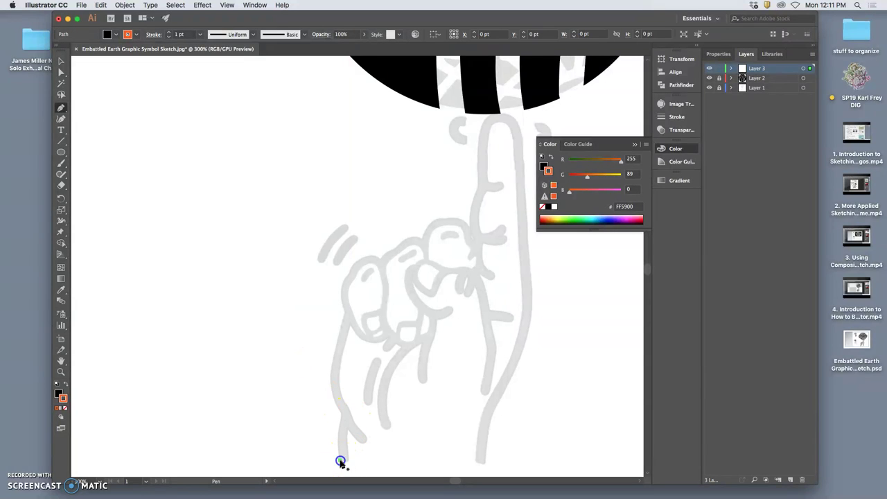
pyautogui.click(342, 418)
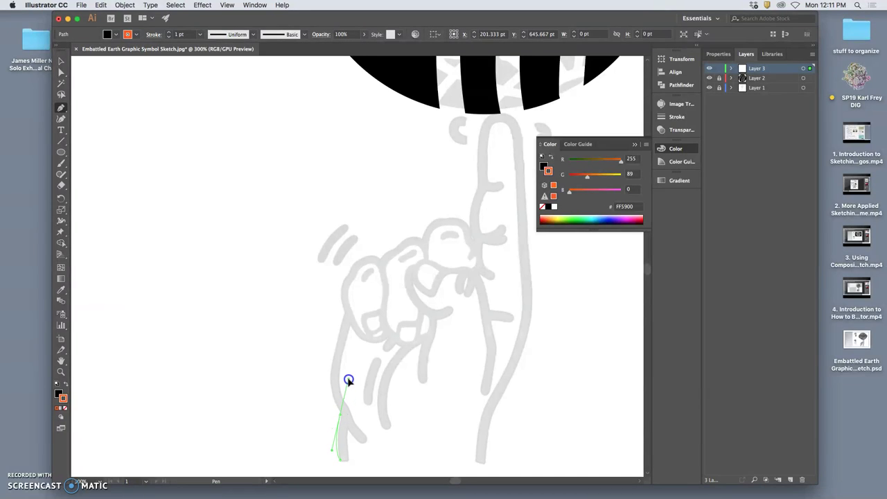
pyautogui.moveTo(346, 375); pyautogui.dragTo(346, 374)
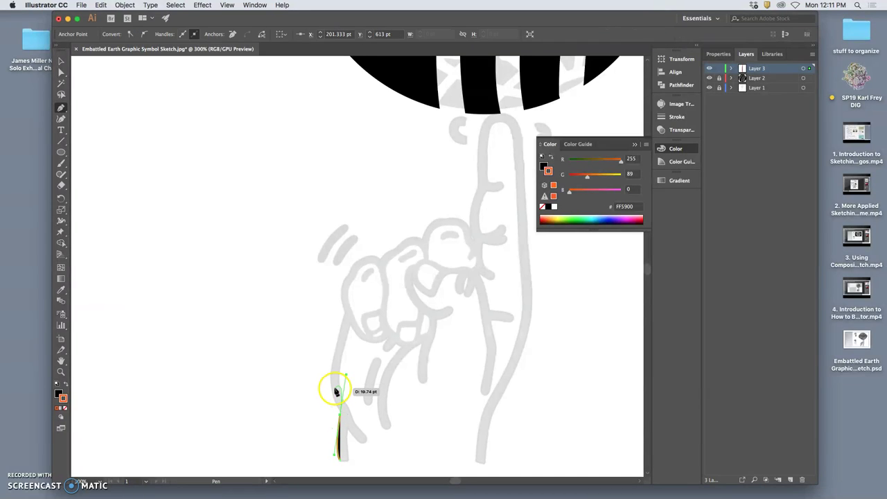
pyautogui.moveTo(331, 375); pyautogui.dragTo(329, 374)
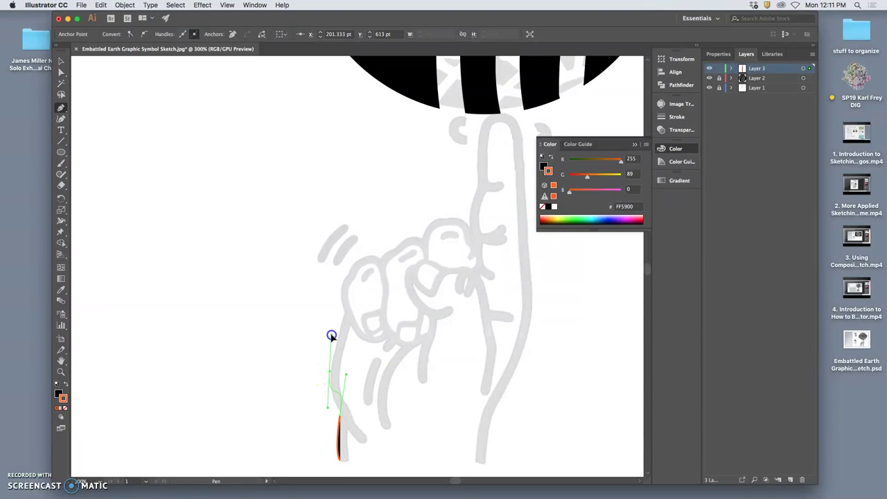
pyautogui.moveTo(339, 331); pyautogui.dragTo(339, 330)
pyautogui.click(345, 312)
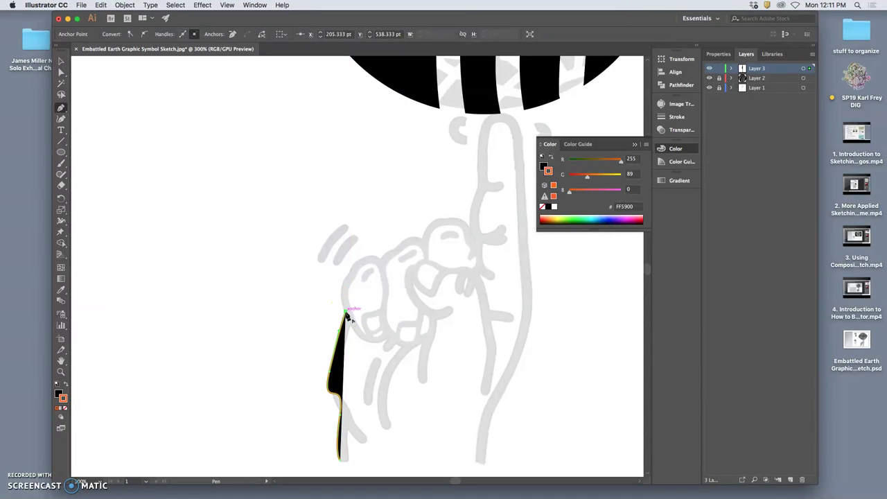
# - Continue the outline over the three curled fingers and close it roughly down through the palm to the starting anchor
pyautogui.moveTo(346, 278); pyautogui.dragTo(352, 272)
pyautogui.click(354, 262)
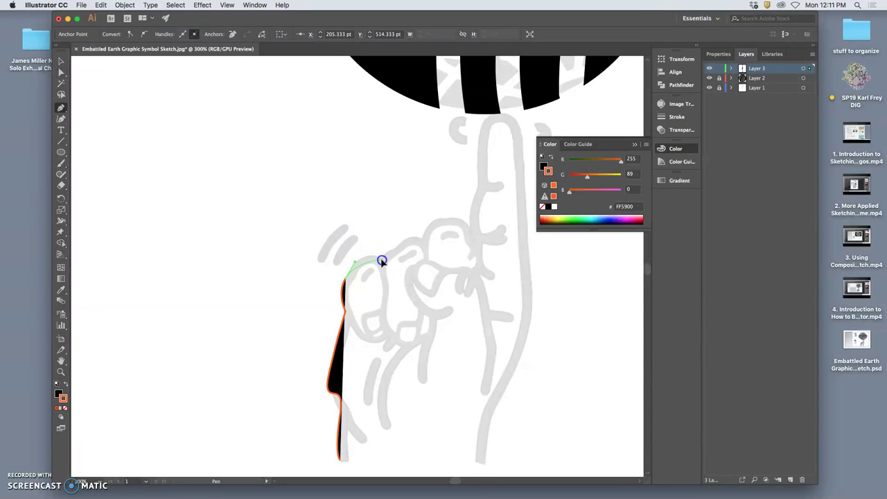
pyautogui.moveTo(399, 271); pyautogui.dragTo(398, 249)
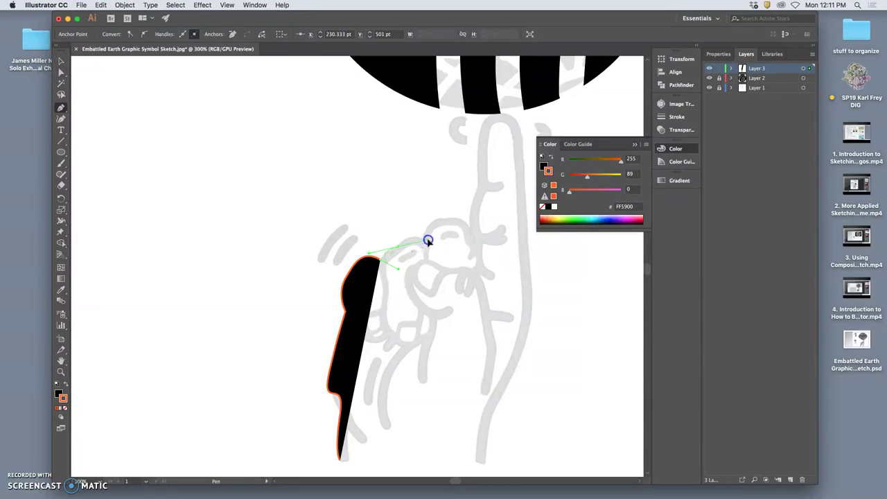
pyautogui.moveTo(433, 237); pyautogui.dragTo(407, 219)
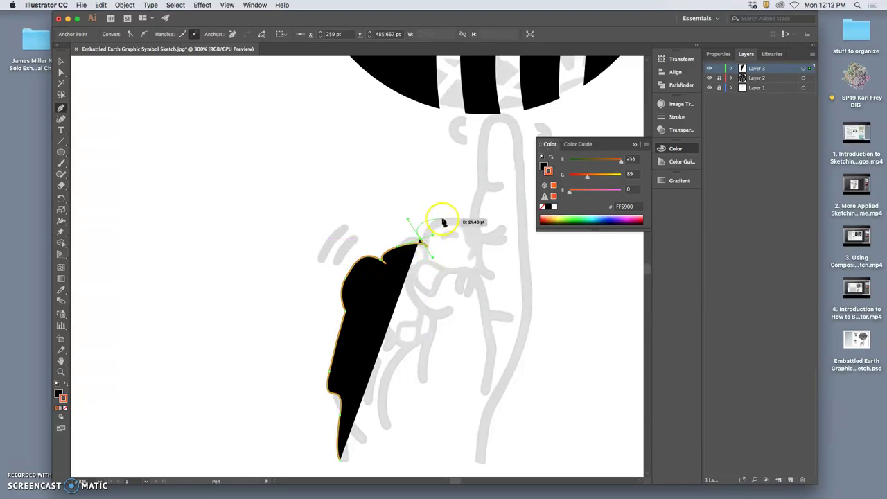
pyautogui.click(442, 219)
pyautogui.moveTo(468, 227); pyautogui.dragTo(465, 268)
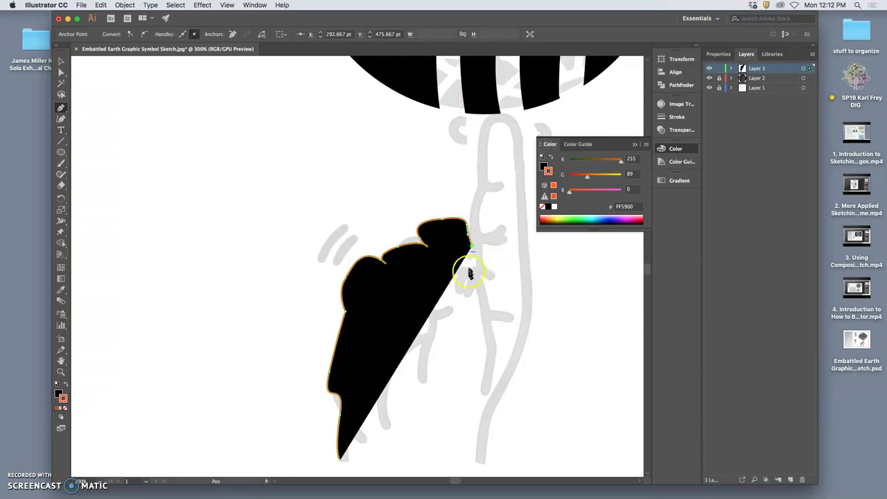
pyautogui.moveTo(442, 411); pyautogui.dragTo(424, 437)
pyautogui.moveTo(341, 460)
pyautogui.mouseDown()
pyautogui.moveTo(352, 462)
pyautogui.moveTo(341, 461)
pyautogui.mouseUp()
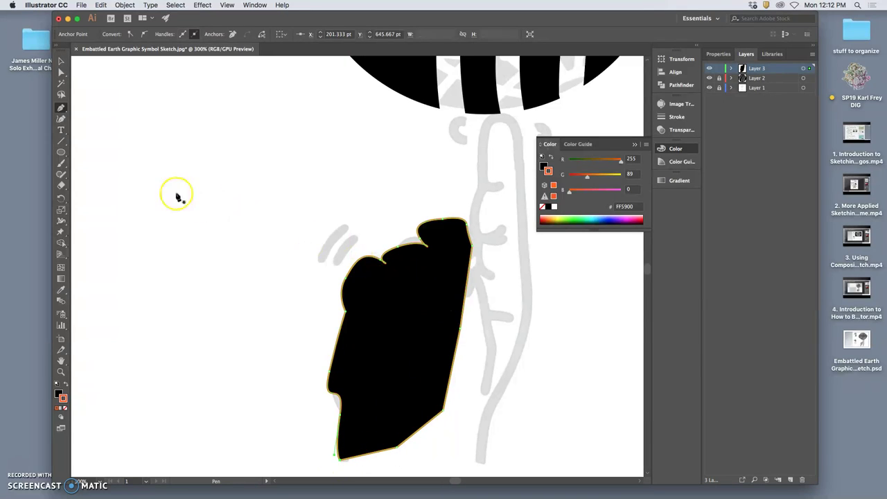
# - Remove the orange stroke from the black hand shape, leaving only its fill
pyautogui.press('super+equal')
pyautogui.press('super+equal')
pyautogui.press('super+equal')
pyautogui.press('super+equal')
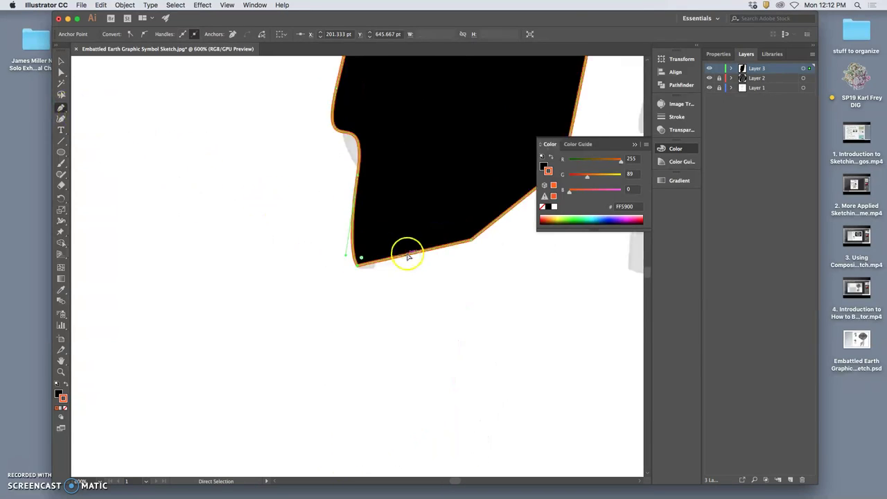
pyautogui.press('space')
pyautogui.moveTo(459, 138); pyautogui.dragTo(333, 423)
pyautogui.moveTo(365, 222); pyautogui.dragTo(327, 454)
pyautogui.moveTo(362, 208); pyautogui.dragTo(349, 221)
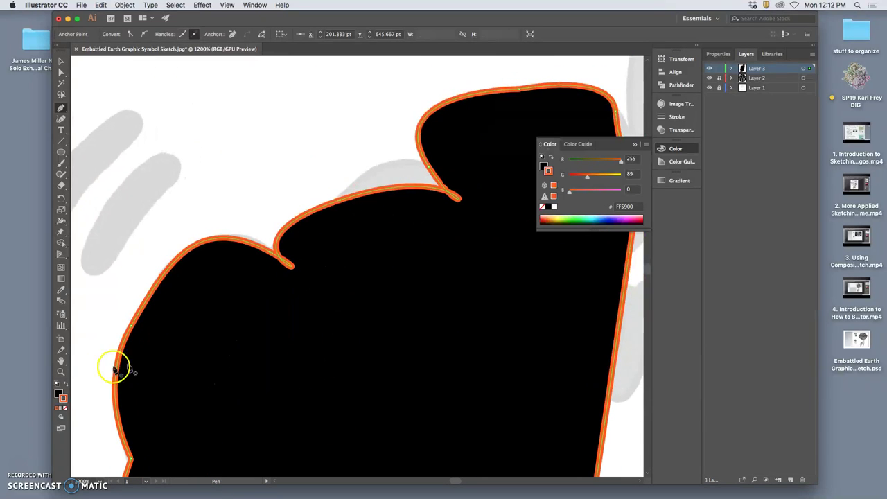
pyautogui.click(65, 408)
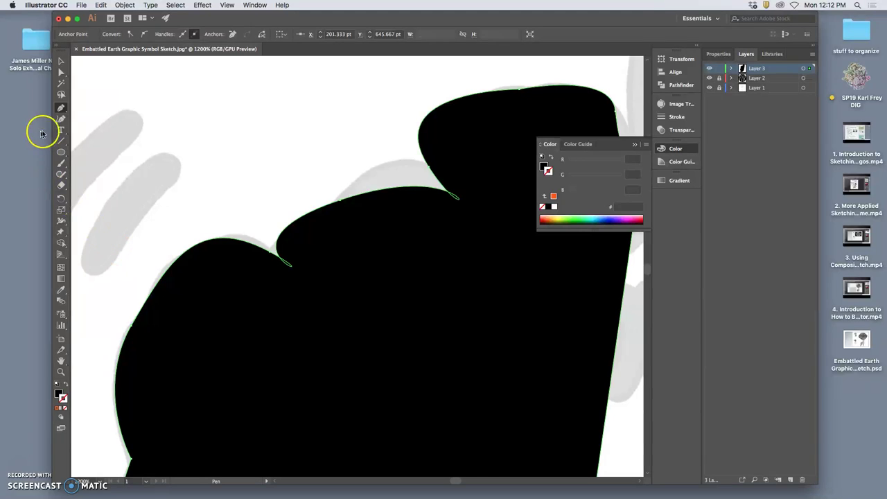
# - Reshape the notch between the first two curled fingers with Direct Selection, adjusting its anchor points and curve handles to remove the small loop
pyautogui.click(61, 72)
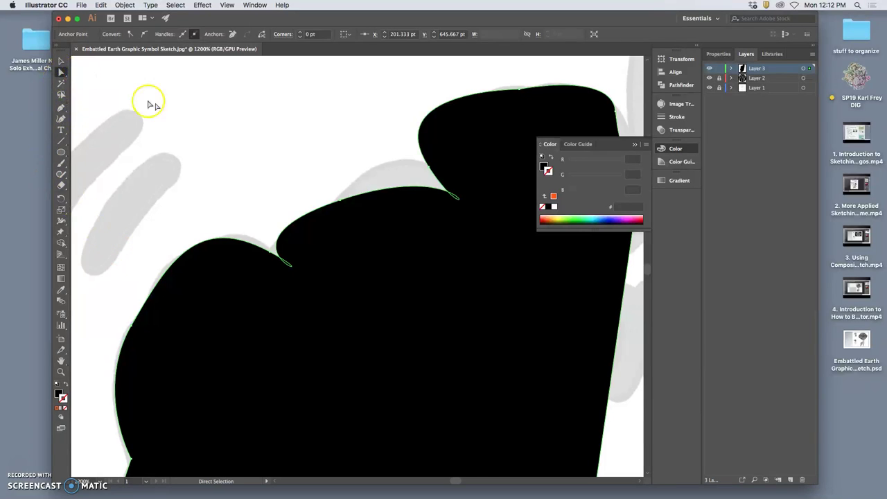
pyautogui.click(272, 248)
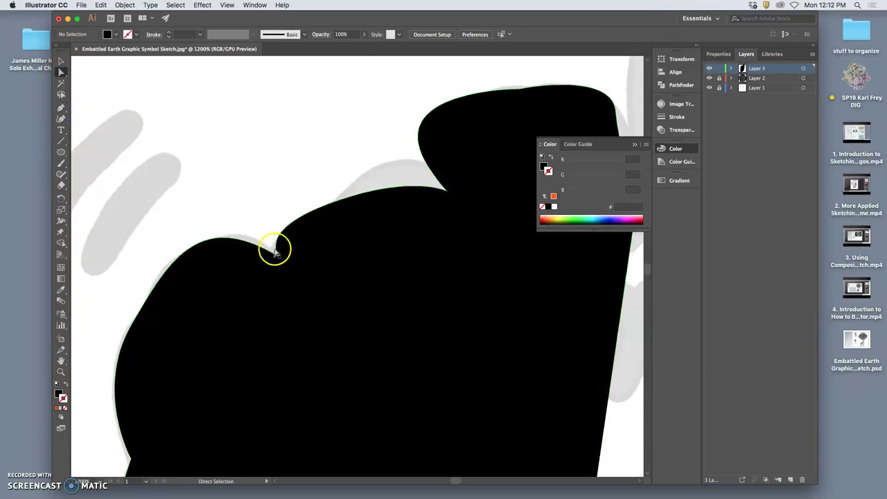
pyautogui.moveTo(271, 247); pyautogui.dragTo(270, 248)
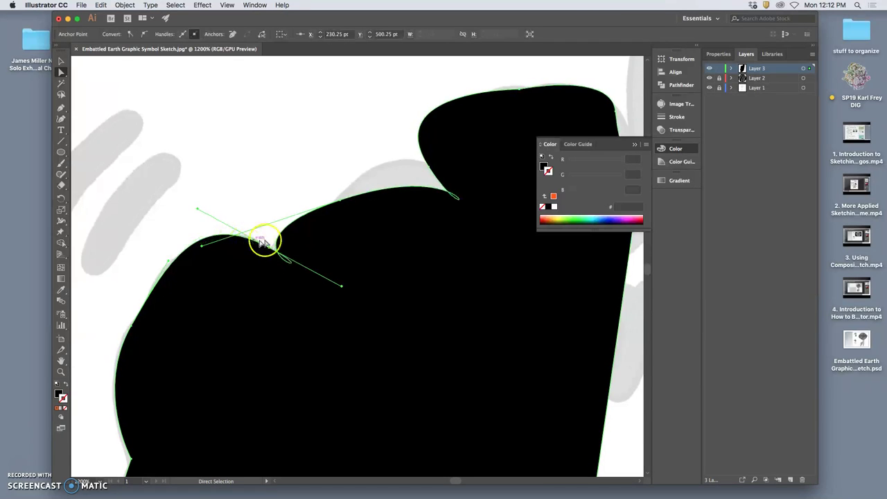
pyautogui.moveTo(204, 214)
pyautogui.mouseDown()
pyautogui.moveTo(200, 208)
pyautogui.moveTo(216, 206)
pyautogui.mouseUp()
pyautogui.moveTo(202, 246); pyautogui.dragTo(339, 201)
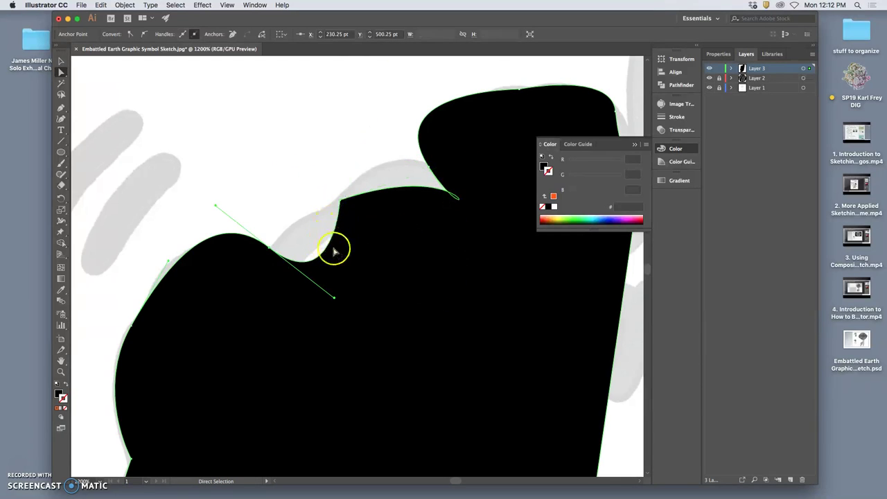
pyautogui.moveTo(334, 297); pyautogui.dragTo(272, 245)
pyautogui.moveTo(330, 203); pyautogui.dragTo(337, 199)
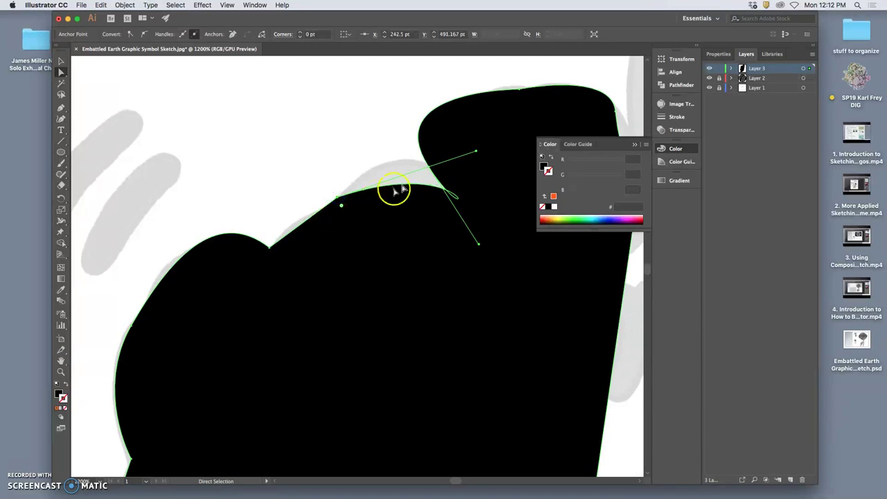
# - Adjust the curve handle at the notch between the second and third curled fingers, and delete that anchor point
pyautogui.moveTo(481, 244); pyautogui.dragTo(314, 127)
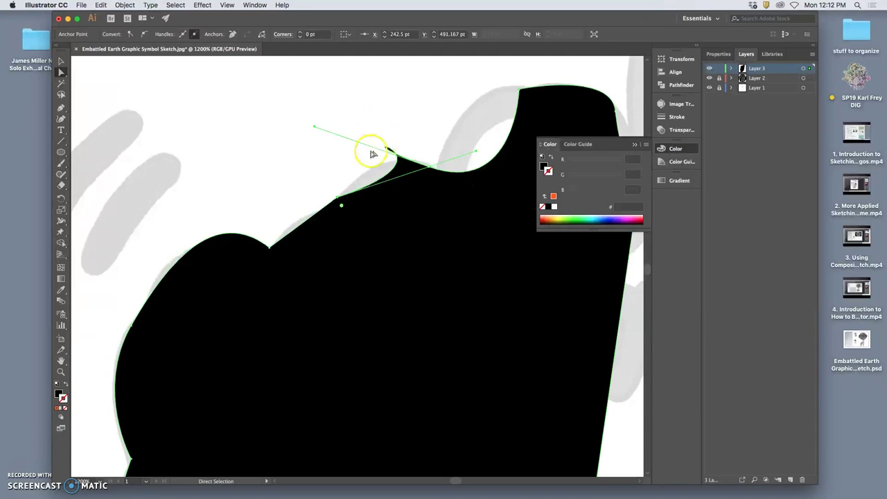
pyautogui.click(61, 107)
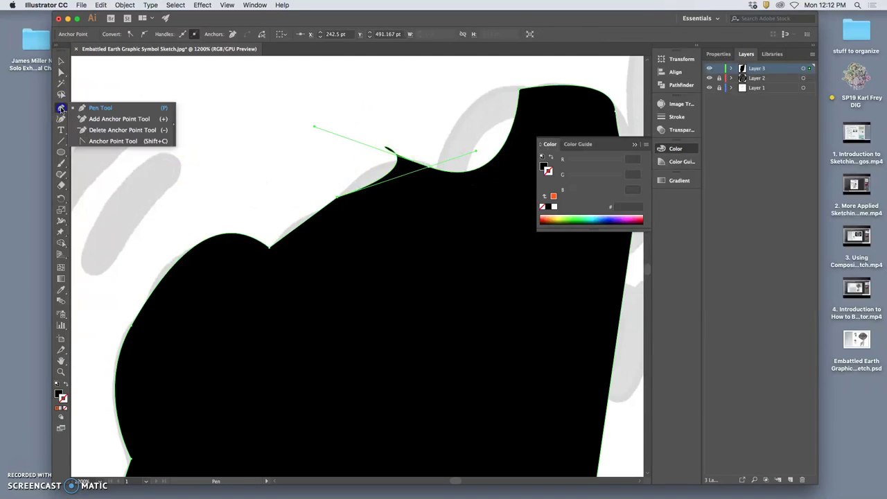
pyautogui.click(88, 130)
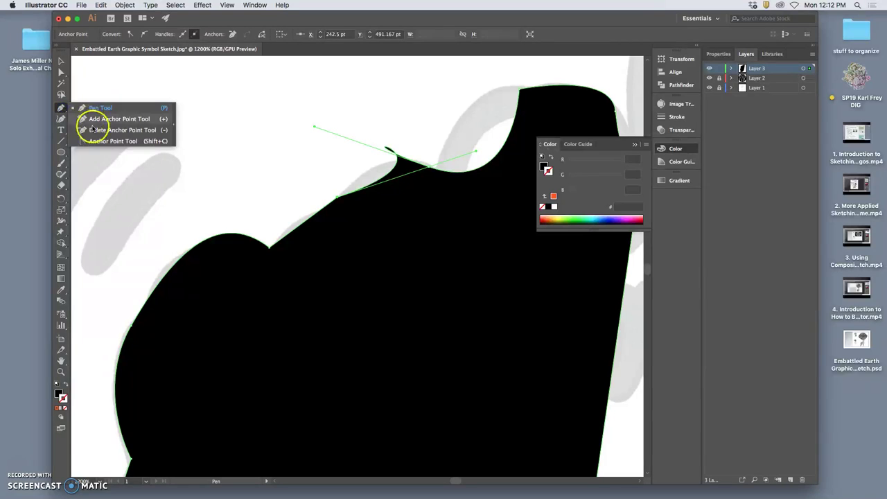
pyautogui.click(428, 170)
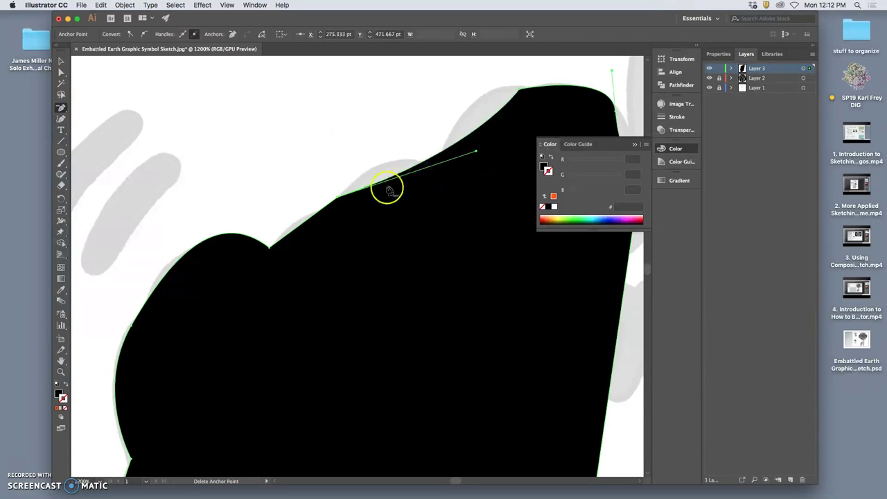
# - Delete the anchor along the second curled finger's edge, and pull out the curve handle at the third fingertip to bulge the outline outward
pyautogui.click(337, 198)
pyautogui.click(430, 147)
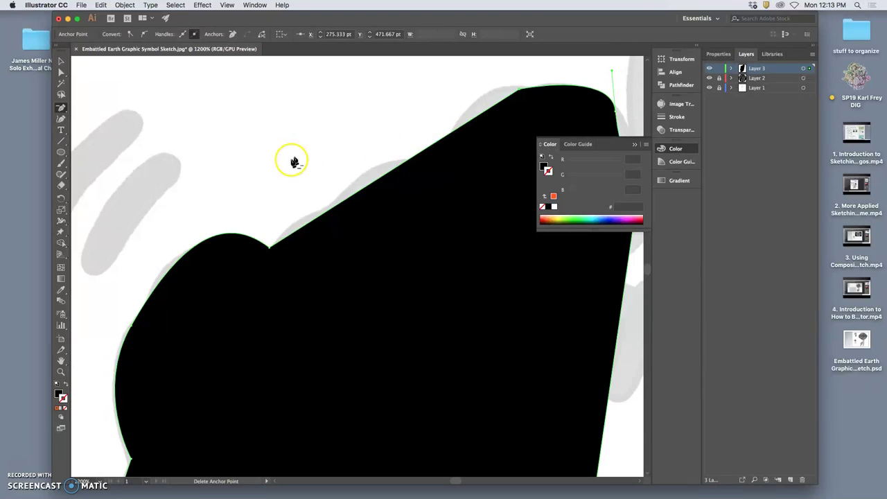
pyautogui.moveTo(61, 109); pyautogui.dragTo(102, 141)
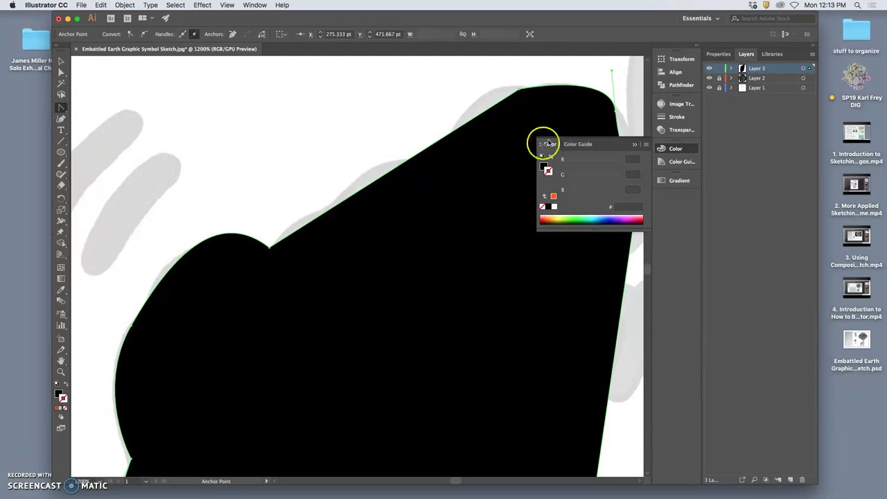
pyautogui.moveTo(520, 92); pyautogui.dragTo(543, 88)
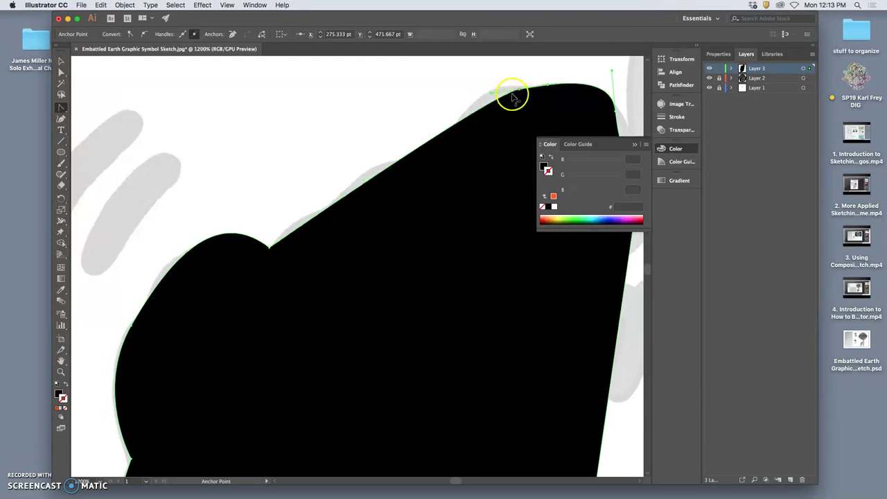
pyautogui.moveTo(489, 94); pyautogui.dragTo(481, 68)
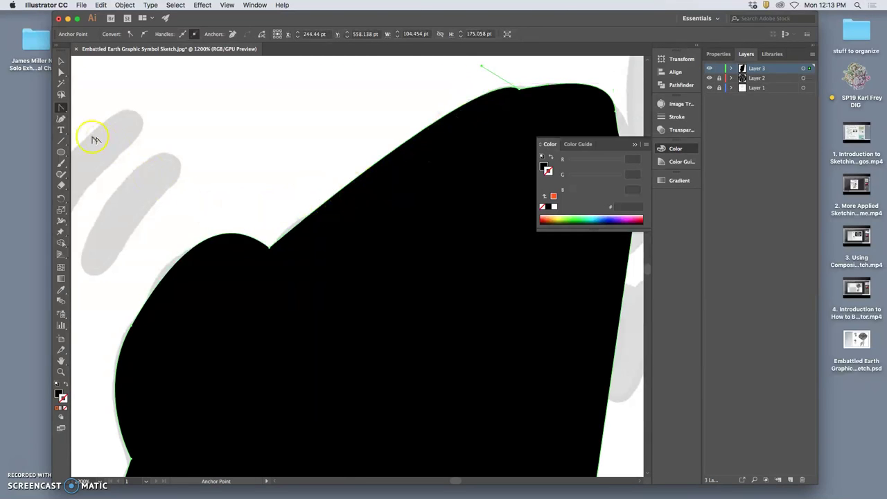
# - Add an anchor between the second and third curled fingers, move it into the notch, and adjust its curve handles with Direct Selection
pyautogui.click(61, 118)
pyautogui.moveTo(62, 108); pyautogui.dragTo(109, 115)
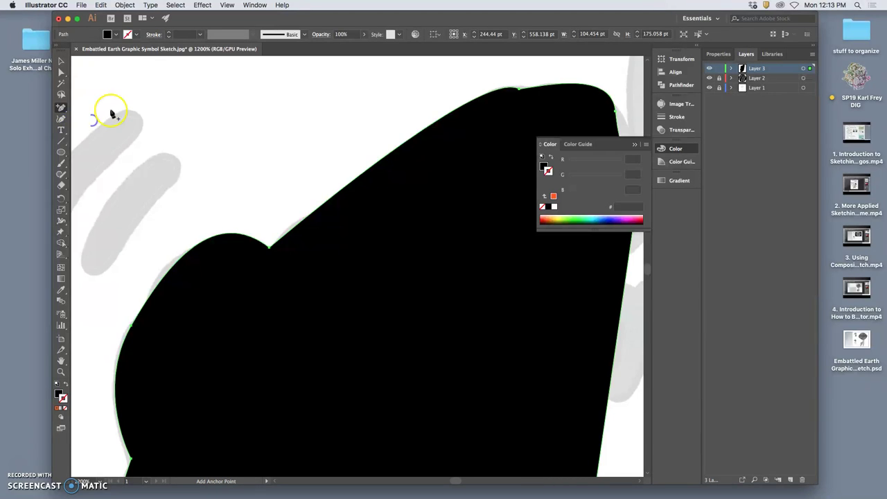
pyautogui.click(380, 162)
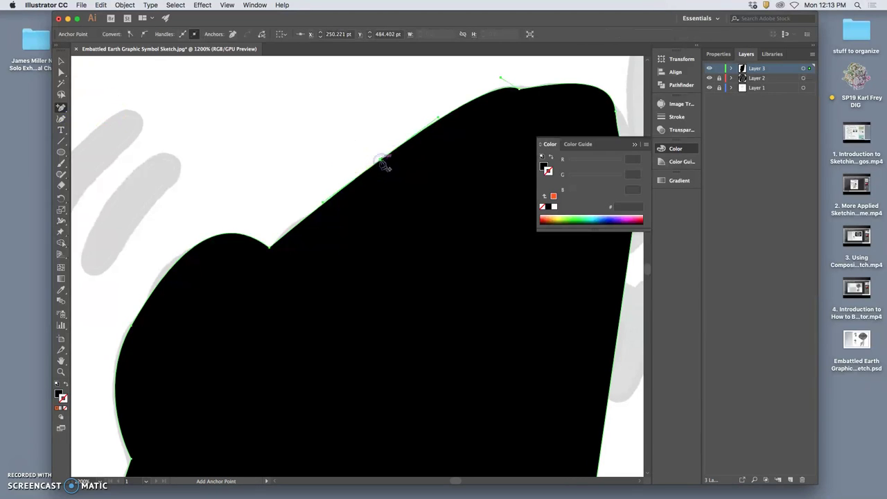
pyautogui.click(61, 72)
pyautogui.click(380, 161)
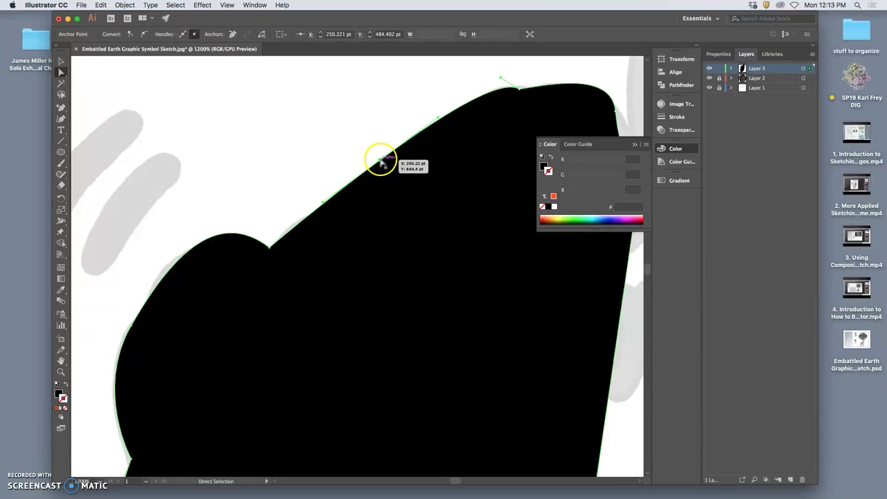
pyautogui.moveTo(381, 161); pyautogui.dragTo(402, 189)
pyautogui.click(438, 158)
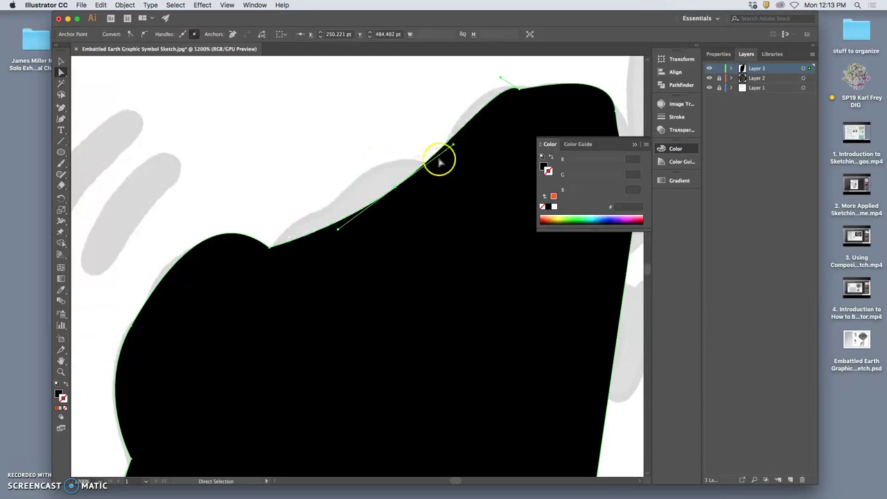
pyautogui.moveTo(454, 146); pyautogui.dragTo(447, 114)
pyautogui.click(386, 182)
pyautogui.moveTo(398, 189); pyautogui.dragTo(424, 160)
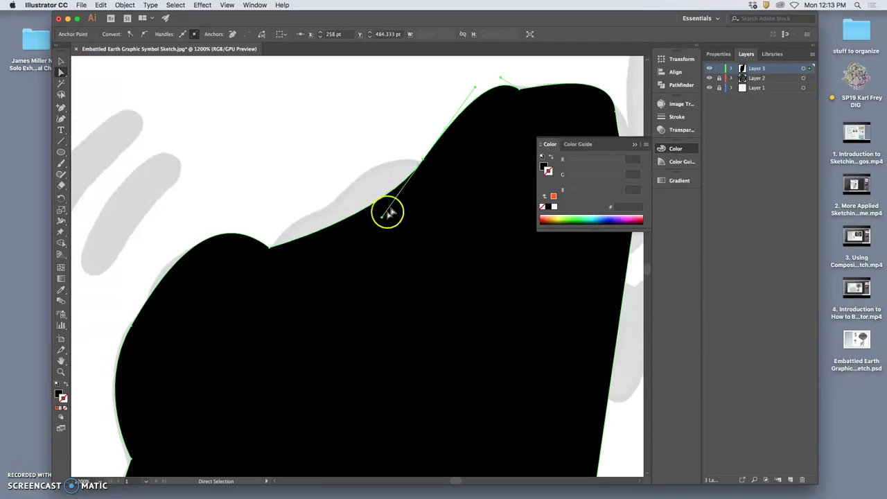
pyautogui.moveTo(381, 217); pyautogui.dragTo(393, 201)
# - Break the notch anchor's lower handle with the Anchor Point tool and swing it outward to round the second finger along the sketch
pyautogui.click(61, 85)
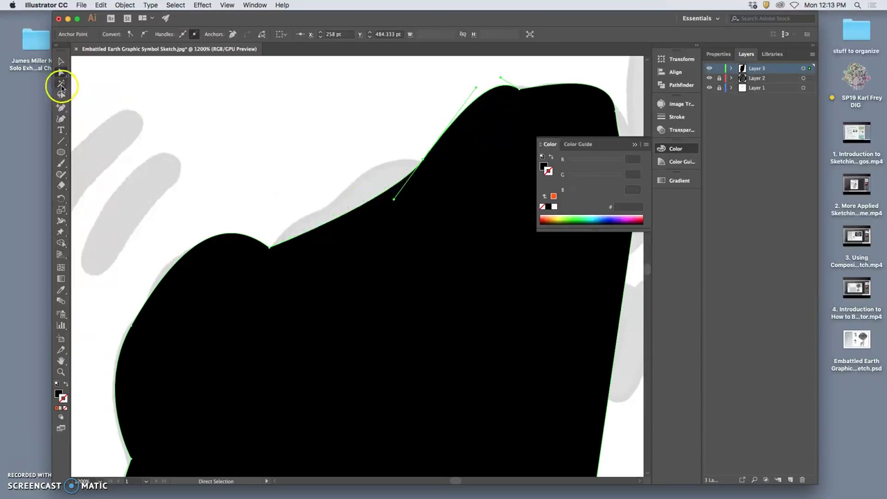
pyautogui.click(61, 85)
pyautogui.moveTo(61, 109); pyautogui.dragTo(97, 143)
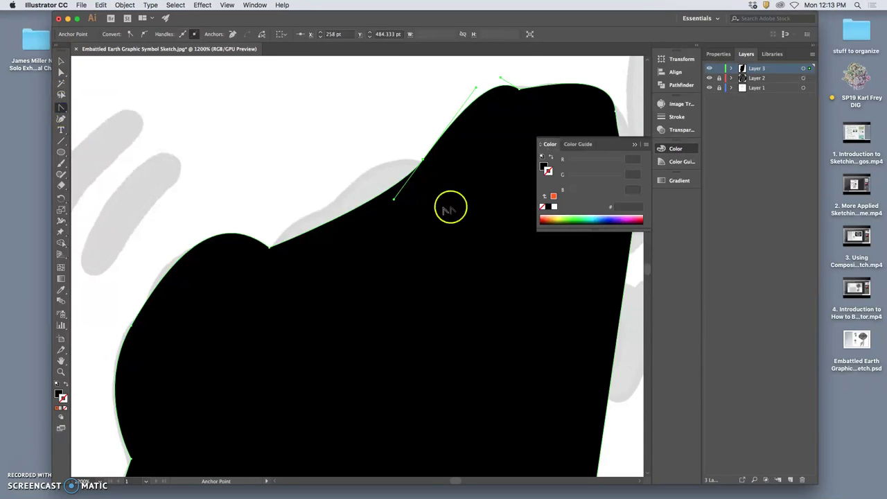
pyautogui.moveTo(391, 184); pyautogui.dragTo(357, 150)
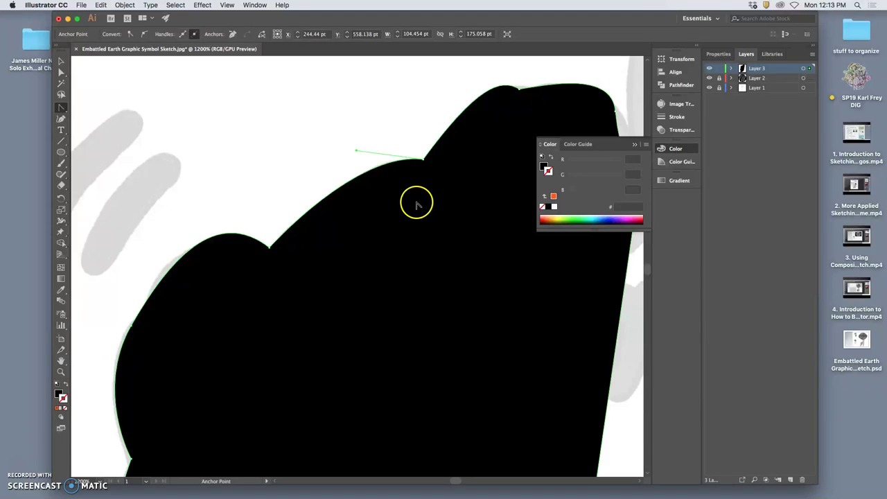
# - Switch to the Pencil tool and set its fidelity one notch short of Smooth
pyautogui.click(61, 164)
pyautogui.click(62, 141)
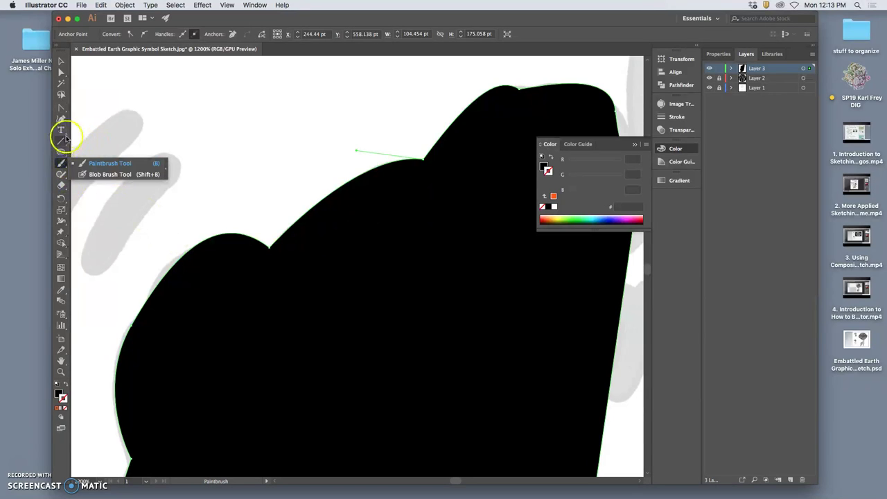
pyautogui.click(61, 175)
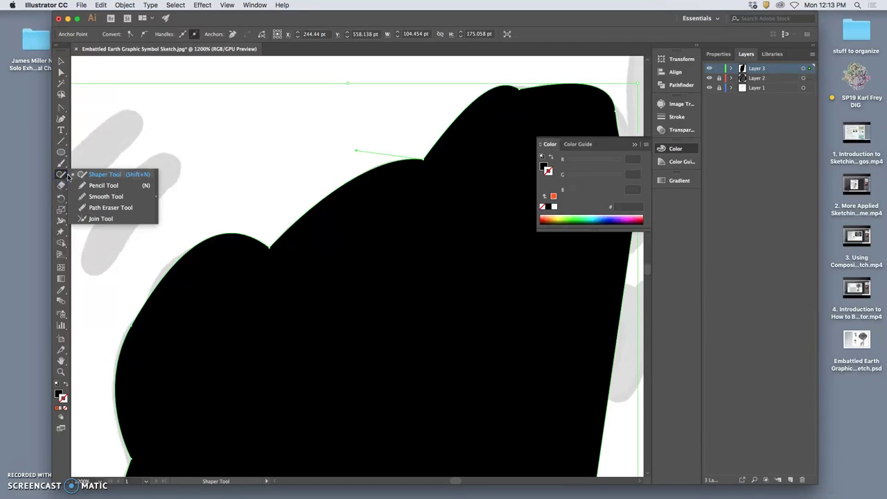
pyautogui.click(100, 185)
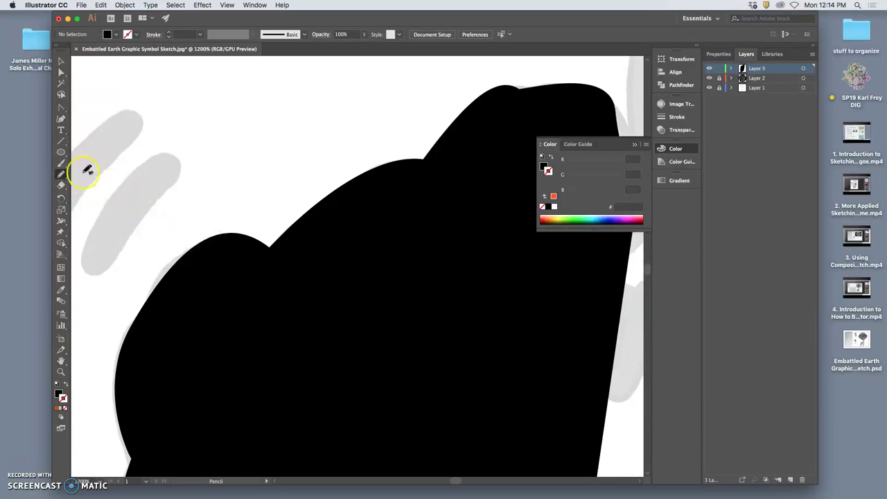
pyautogui.doubleClick(61, 176)
pyautogui.moveTo(477, 194); pyautogui.dragTo(482, 195)
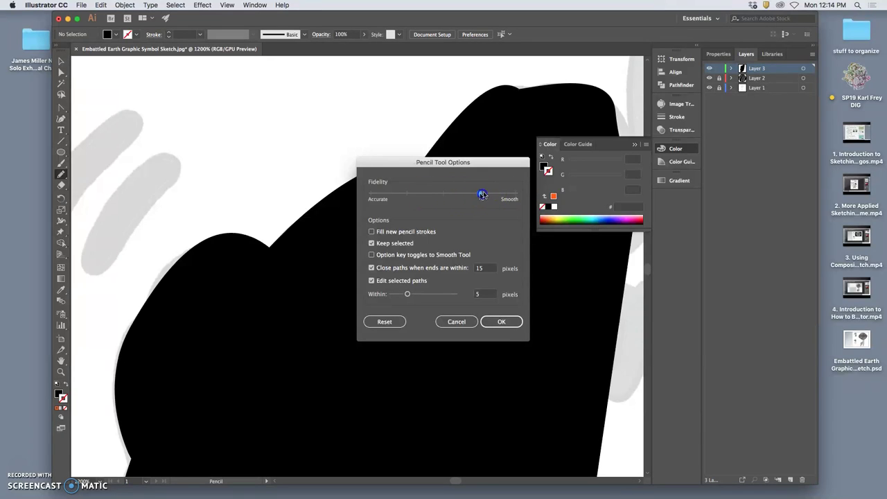
pyautogui.click(494, 331)
# - Select the hand shape and redraw its outline over the three curled fingers with the Pencil tool, following the grey sketch
pyautogui.keyDown('super'); pyautogui.click(374, 237); pyautogui.keyUp('super')
pyautogui.moveTo(370, 225)
pyautogui.mouseDown()
pyautogui.moveTo(385, 184)
pyautogui.moveTo(274, 218)
pyautogui.moveTo(159, 288)
pyautogui.moveTo(128, 335)
pyautogui.mouseUp()
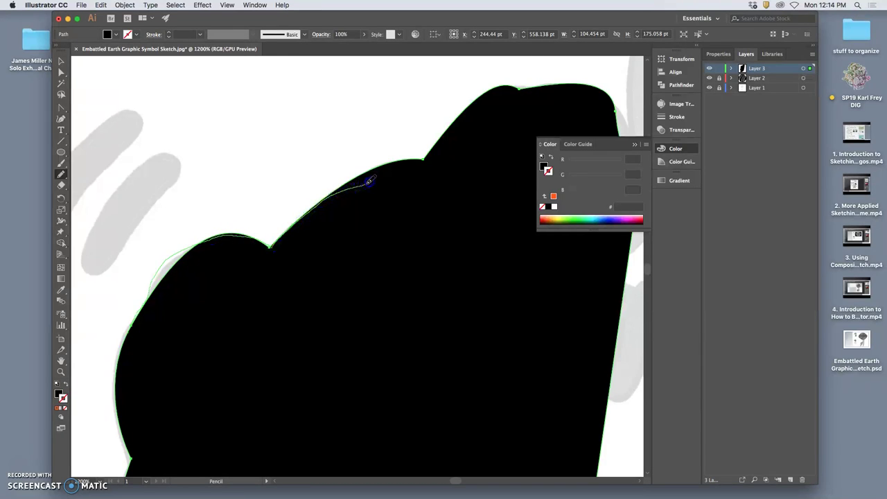
pyautogui.moveTo(420, 156); pyautogui.dragTo(425, 158)
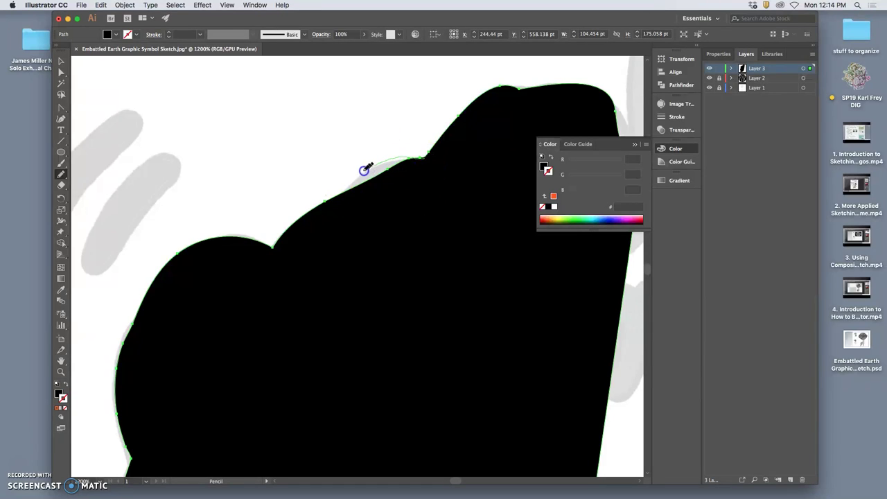
pyautogui.moveTo(325, 201); pyautogui.dragTo(318, 205)
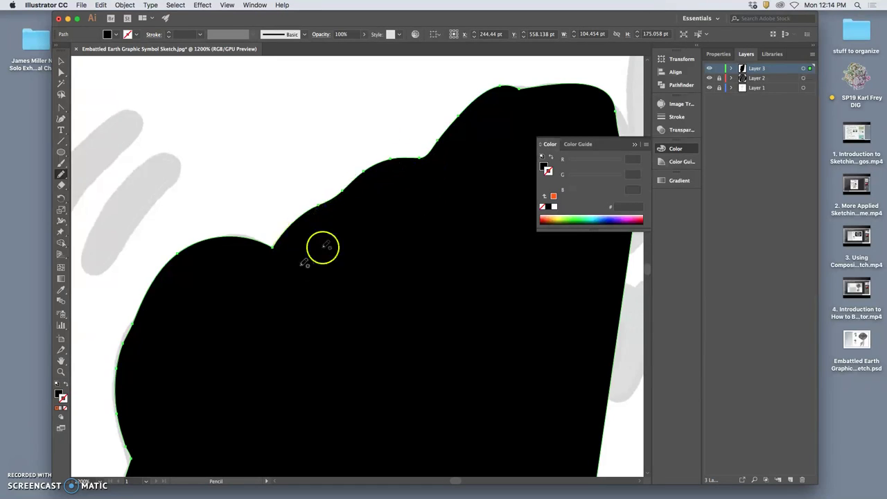
pyautogui.moveTo(512, 87); pyautogui.dragTo(495, 88)
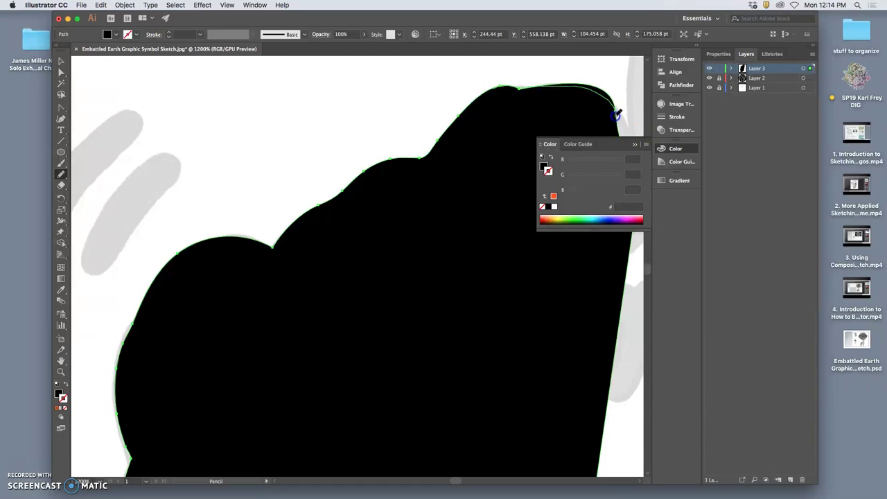
pyautogui.moveTo(617, 114); pyautogui.dragTo(615, 118)
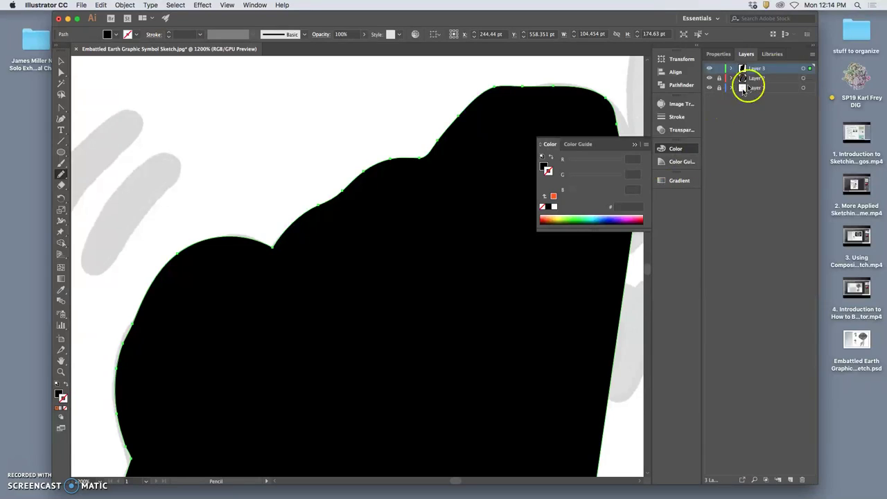
# - Lower the hand shape's opacity to 49% so the sketch underneath can be traced
pyautogui.click(678, 129)
pyautogui.click(641, 116)
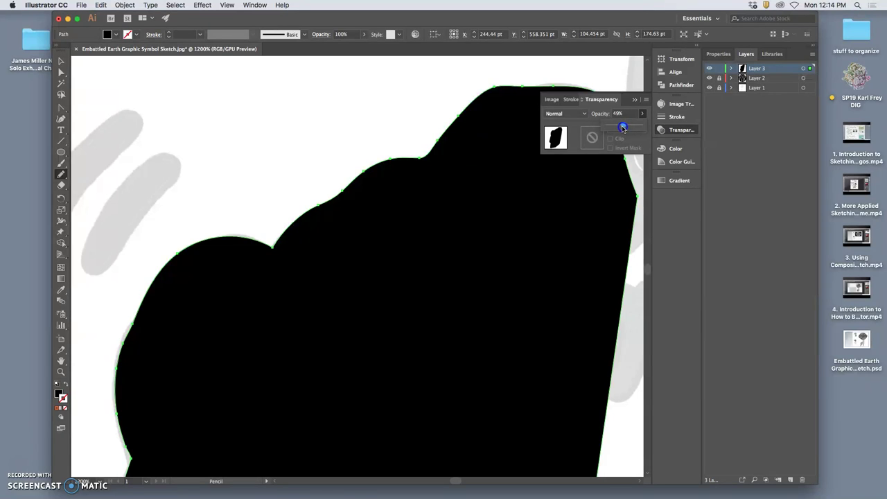
pyautogui.moveTo(622, 128); pyautogui.dragTo(622, 127)
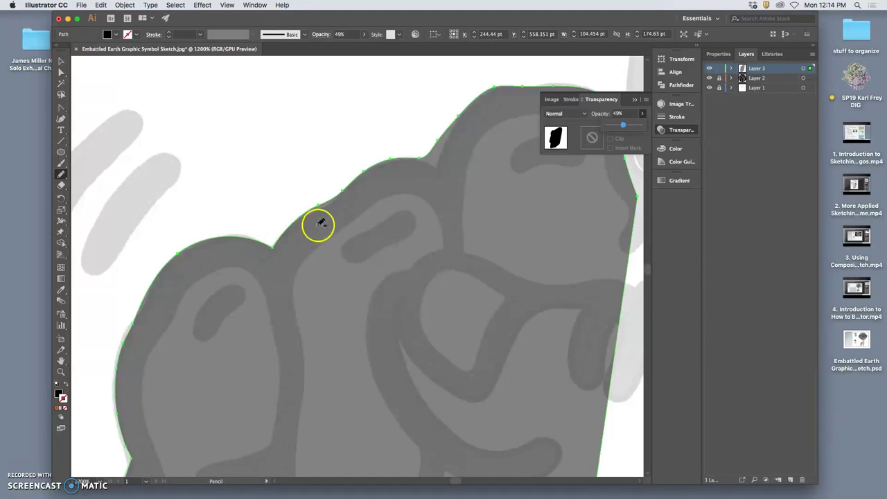
# - Redraw the second finger and its notches with the Pencil, then the third fingertip, extending the outline over the base of the adjoining sketch line
pyautogui.click(273, 247)
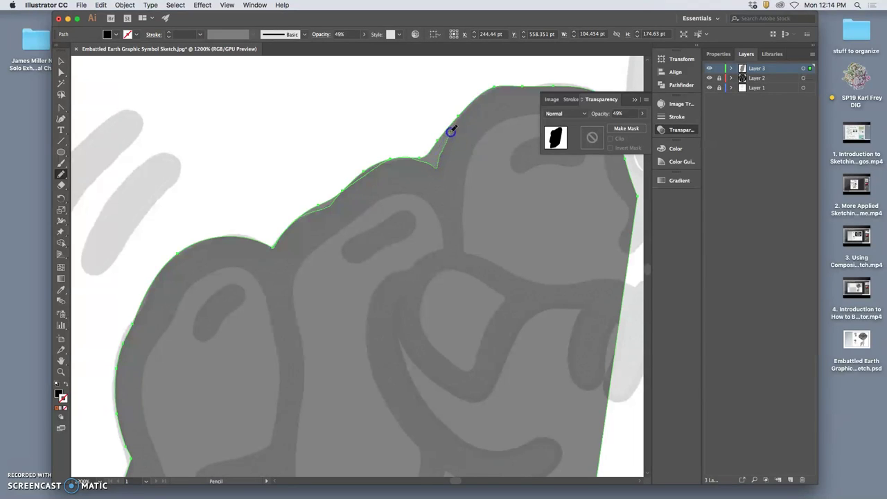
pyautogui.moveTo(464, 108); pyautogui.dragTo(465, 107)
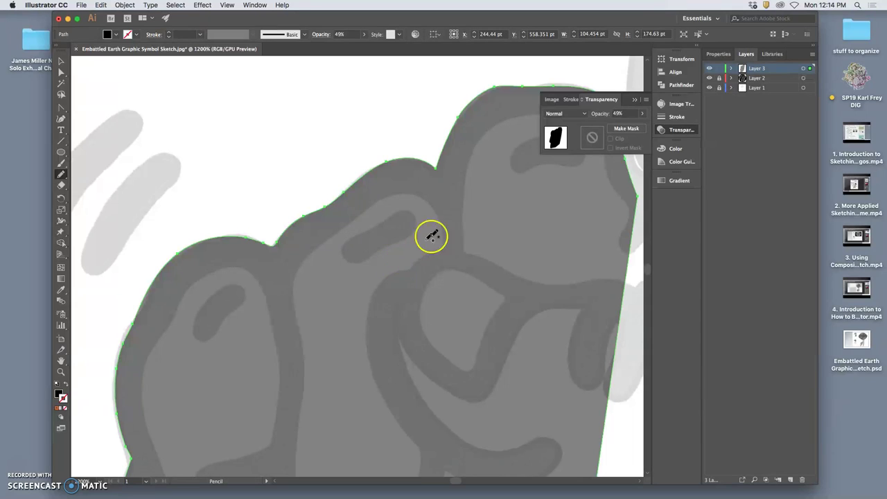
pyautogui.press('space')
pyautogui.moveTo(494, 167)
pyautogui.mouseDown()
pyautogui.moveTo(326, 156)
pyautogui.moveTo(317, 172)
pyautogui.mouseUp()
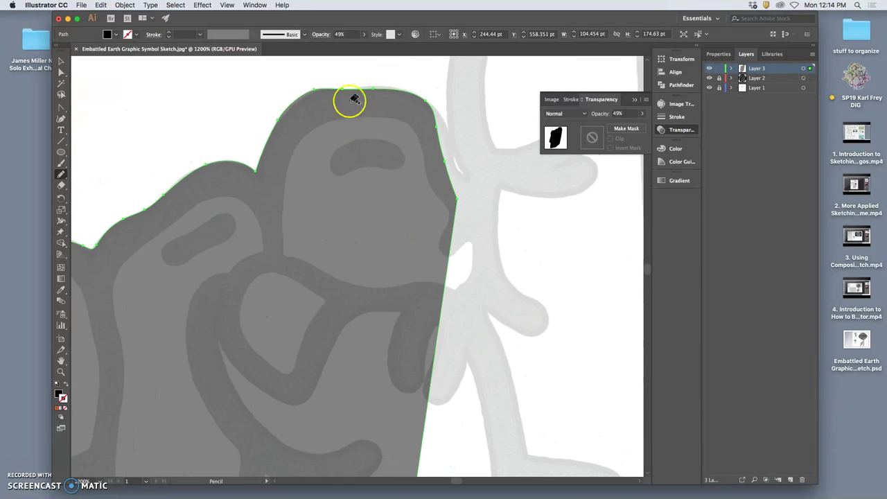
pyautogui.moveTo(341, 89); pyautogui.dragTo(342, 88)
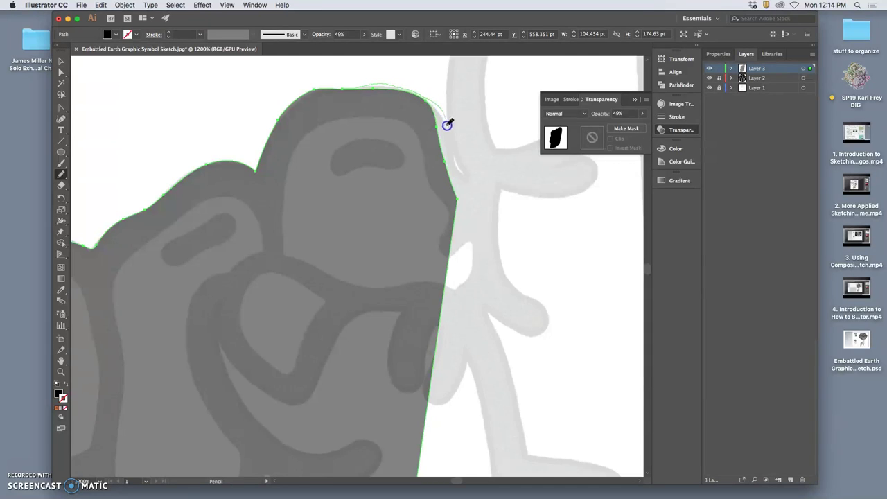
pyautogui.moveTo(482, 72); pyautogui.dragTo(495, 119)
pyautogui.moveTo(455, 211); pyautogui.dragTo(449, 235)
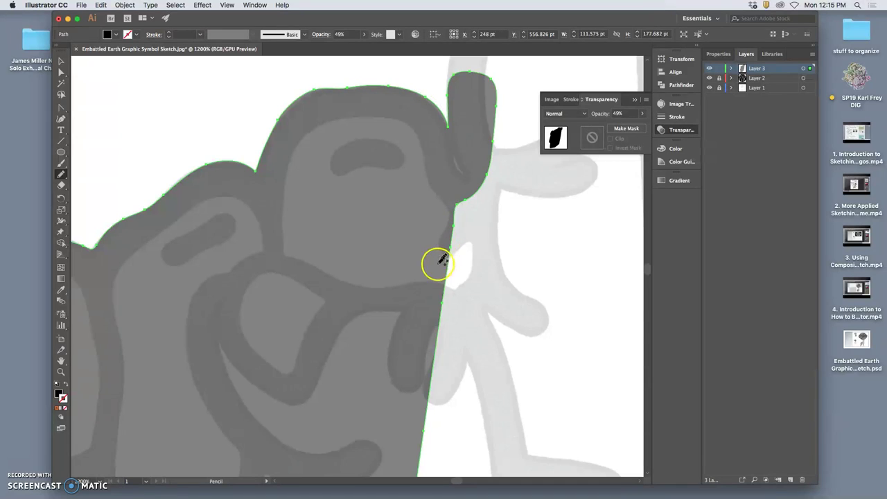
# - Extend the outline with the Pencil up the raised finger's sketch line and around its upper and lower branching crease marks
pyautogui.moveTo(520, 133)
pyautogui.mouseDown()
pyautogui.moveTo(488, 161)
pyautogui.moveTo(420, 169)
pyautogui.moveTo(385, 127)
pyautogui.moveTo(370, 263)
pyautogui.mouseUp()
pyautogui.moveTo(349, 178); pyautogui.dragTo(292, 246)
pyautogui.moveTo(268, 282); pyautogui.dragTo(269, 257)
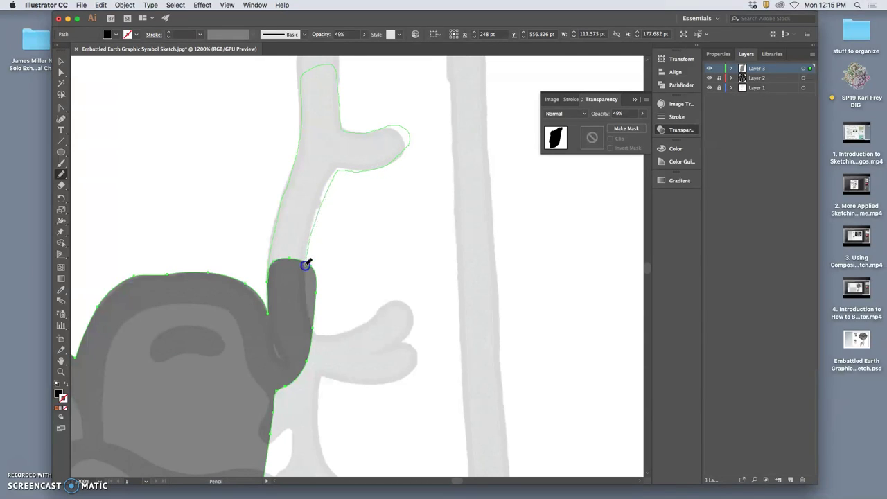
pyautogui.moveTo(316, 294); pyautogui.dragTo(316, 295)
pyautogui.moveTo(311, 234); pyautogui.dragTo(311, 236)
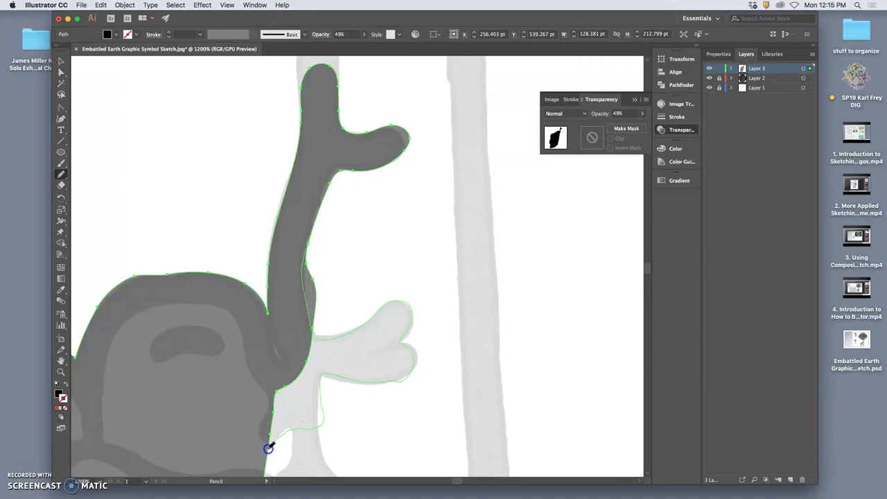
pyautogui.moveTo(268, 449); pyautogui.dragTo(269, 455)
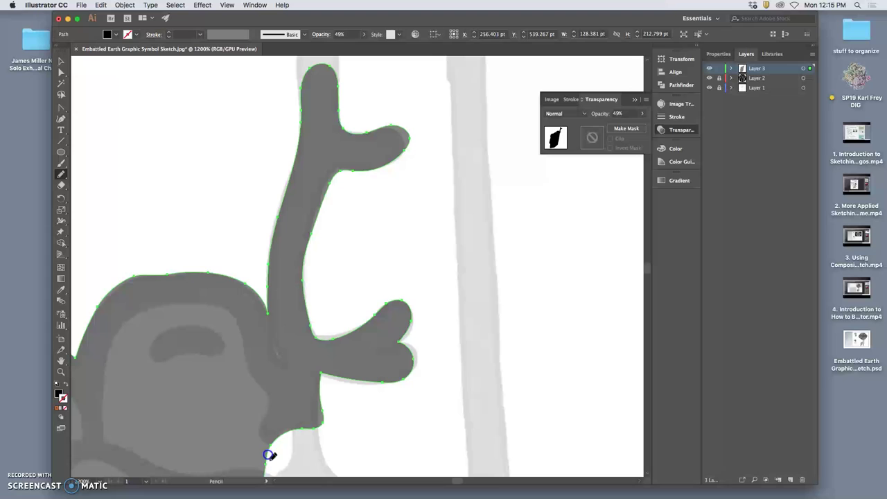
# - Switch to the Eraser tool and accept its options with a 26 pt size and 17 pt pressure variation
pyautogui.moveTo(61, 174); pyautogui.dragTo(80, 177)
pyautogui.click(82, 185)
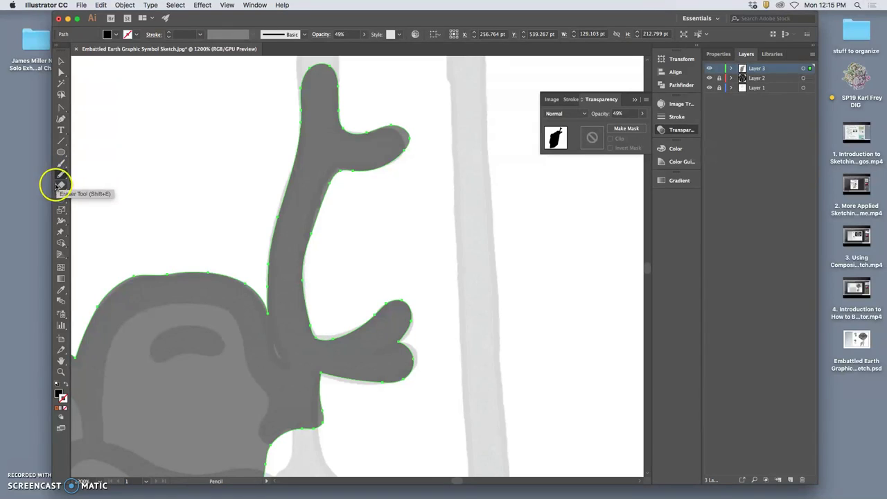
pyautogui.click(61, 185)
pyautogui.doubleClick(61, 186)
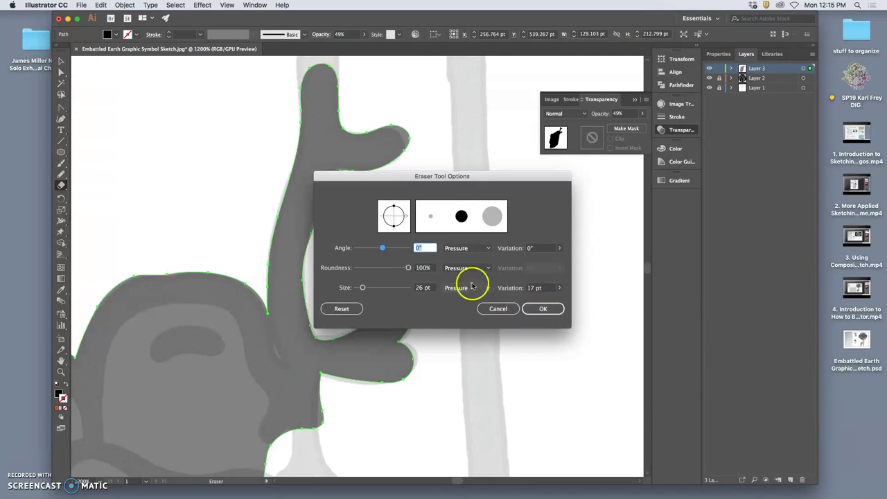
pyautogui.click(540, 309)
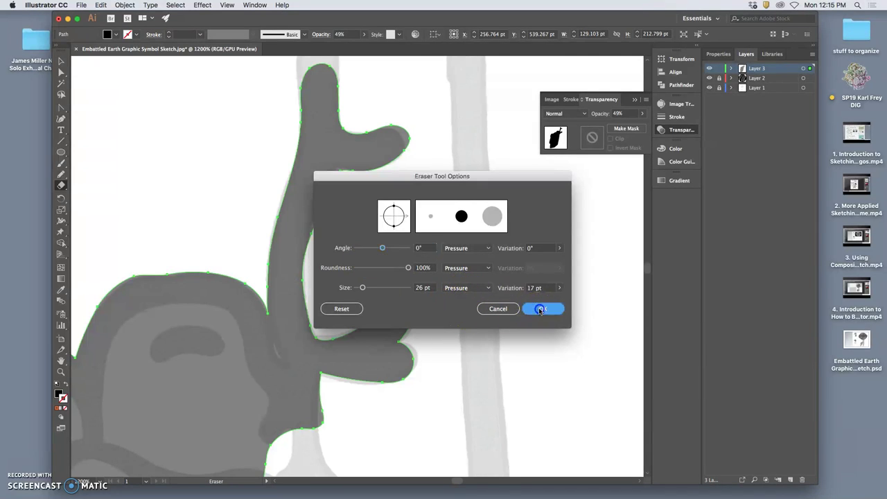
pyautogui.click(61, 187)
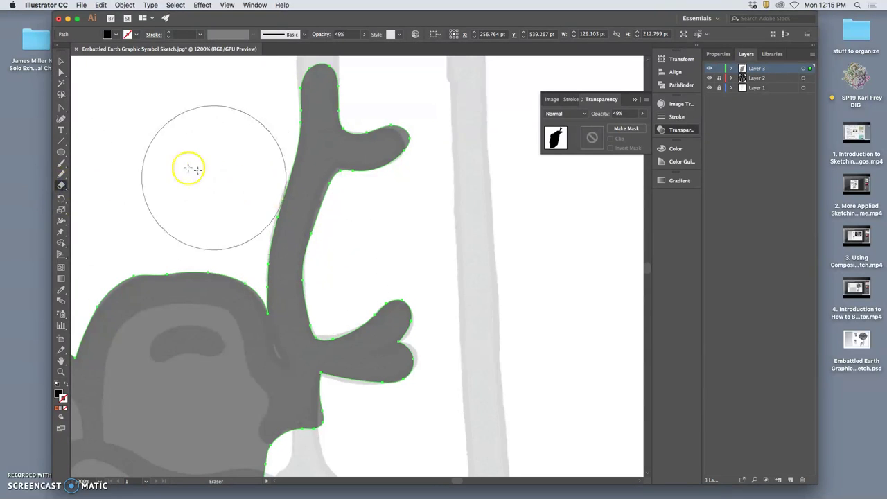
# - Switch to the Pencil tool and adjust its fidelity toward Smooth, keeping the other pencil options as they are
pyautogui.click(60, 174)
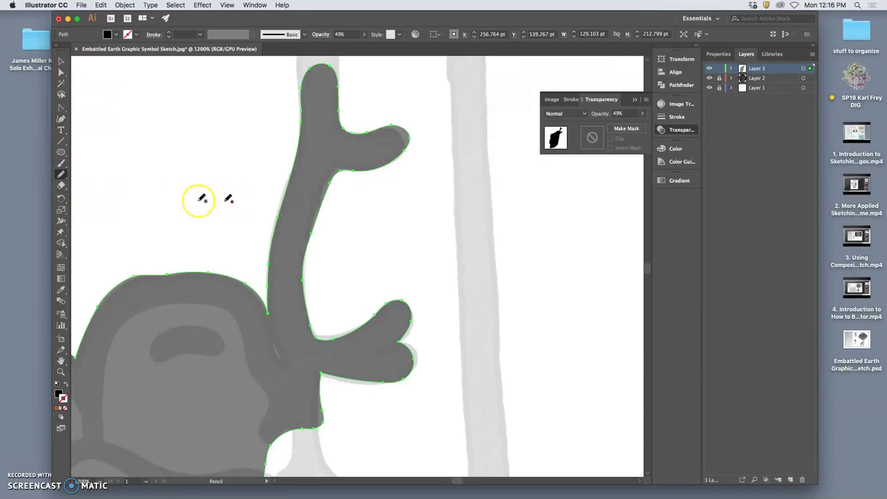
pyautogui.doubleClick(60, 174)
pyautogui.moveTo(404, 197); pyautogui.dragTo(488, 200)
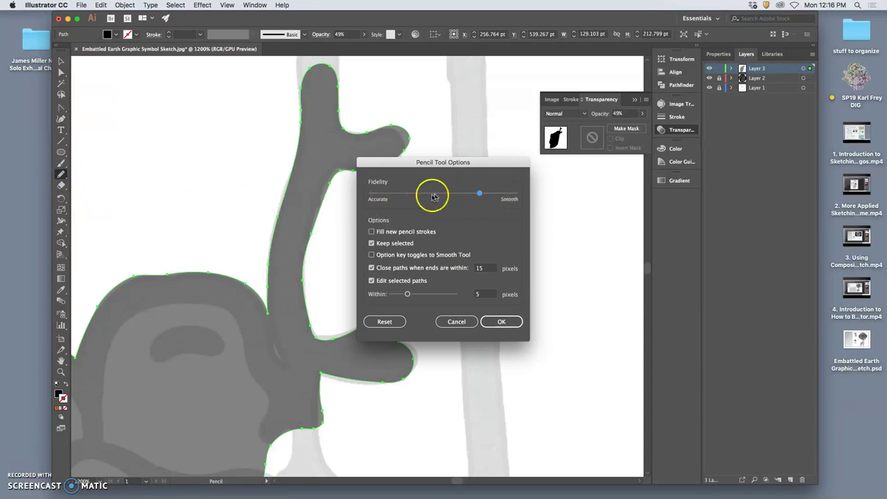
pyautogui.click(506, 322)
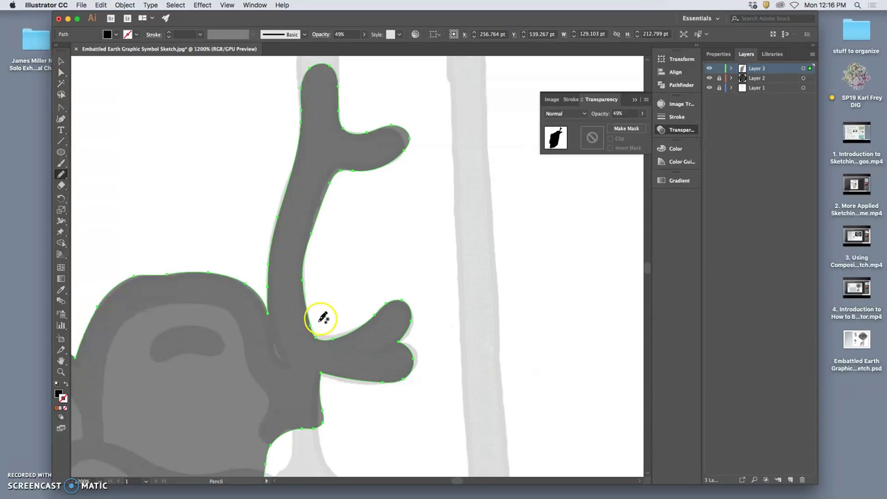
# - Extend the hand outline with the Pencil up the raised finger and around the outer and inner edges of its tip
pyautogui.moveTo(340, 188)
pyautogui.mouseDown()
pyautogui.moveTo(313, 353)
pyautogui.moveTo(261, 284)
pyautogui.mouseUp()
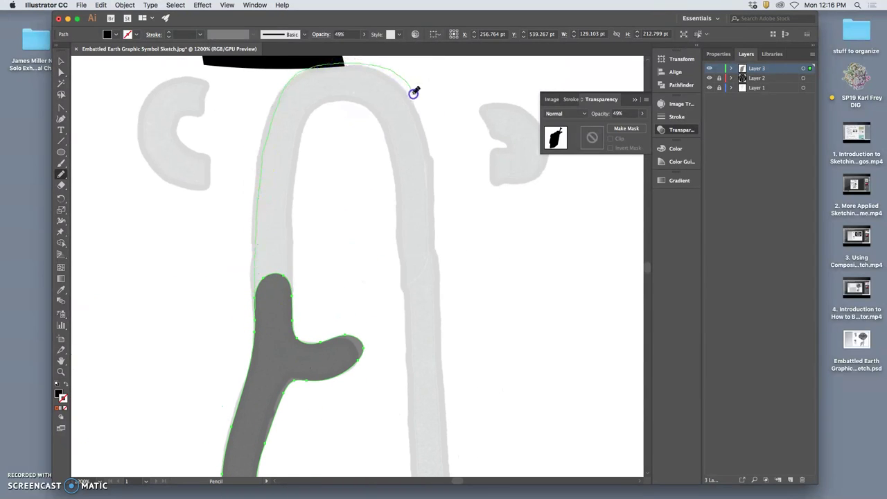
pyautogui.moveTo(394, 138)
pyautogui.mouseDown()
pyautogui.moveTo(344, 104)
pyautogui.moveTo(326, 112)
pyautogui.moveTo(294, 161)
pyautogui.moveTo(290, 245)
pyautogui.mouseUp()
pyautogui.moveTo(293, 294); pyautogui.dragTo(297, 303)
pyautogui.moveTo(422, 337)
pyautogui.mouseDown()
pyautogui.moveTo(372, 257)
pyautogui.moveTo(433, 86)
pyautogui.mouseUp()
# - Extend the outline with the Pencil around the short branching mark at the base of the raised finger
pyautogui.moveTo(329, 279); pyautogui.dragTo(328, 280)
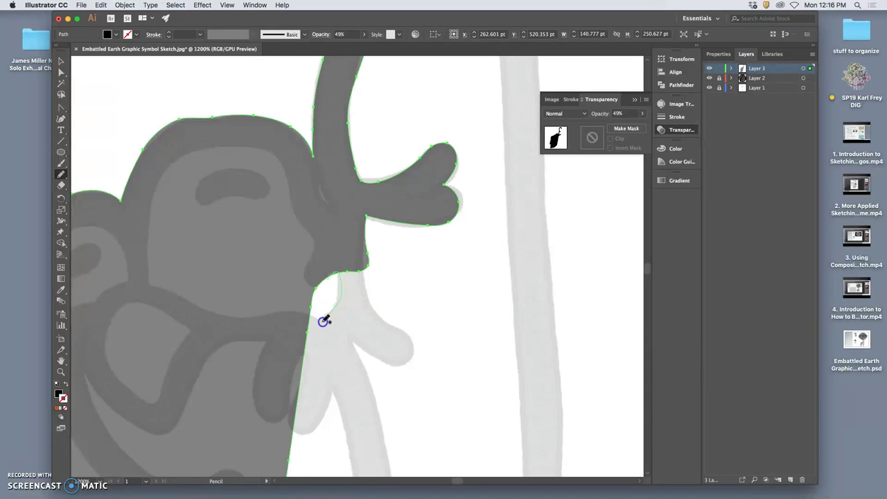
pyautogui.moveTo(344, 349); pyautogui.dragTo(358, 347)
pyautogui.moveTo(403, 366)
pyautogui.mouseDown()
pyautogui.moveTo(419, 347)
pyautogui.moveTo(373, 306)
pyautogui.moveTo(367, 268)
pyautogui.mouseUp()
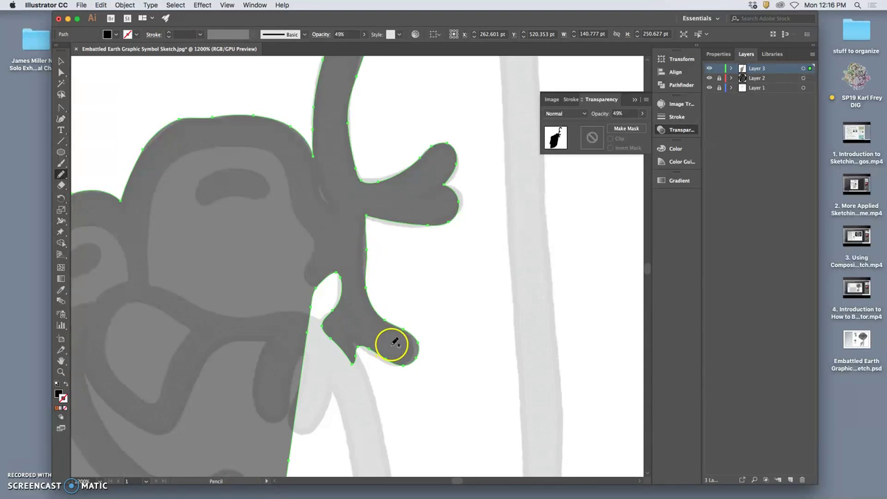
# - Trace the inner edge along the knuckles and outermost finger down to the wrist with the Pencil, and smooth the hand's outer edge above the wrist
pyautogui.hotkey('ctrl', '-')
pyautogui.hotkey('ctrl', '-')
pyautogui.hotkey('ctrl', '-')
pyautogui.hotkey('ctrl', '-')
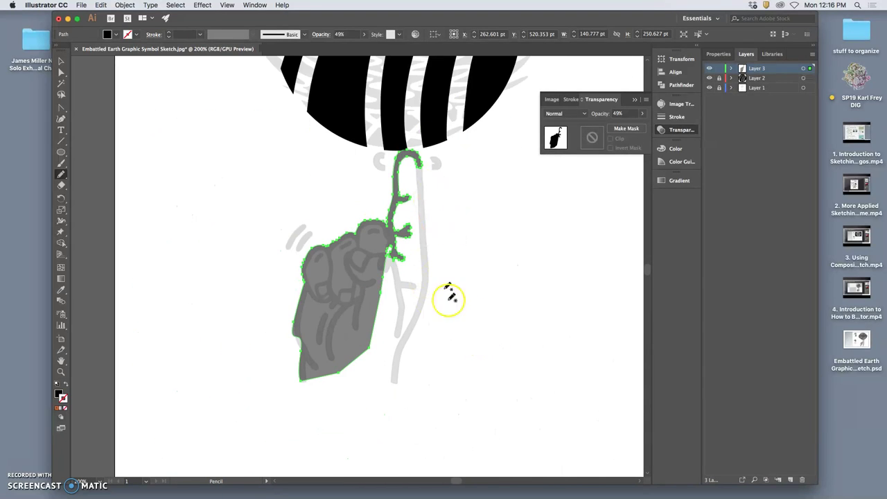
pyautogui.moveTo(389, 246); pyautogui.dragTo(391, 246)
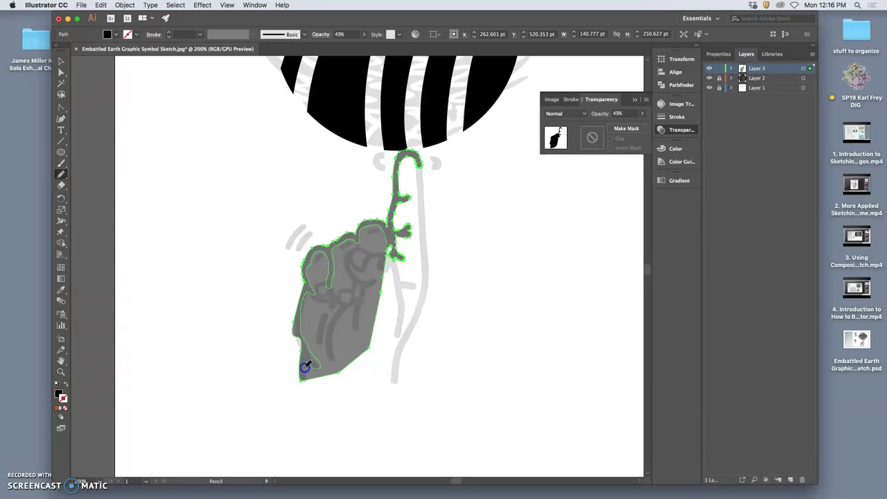
pyautogui.moveTo(301, 381); pyautogui.dragTo(302, 380)
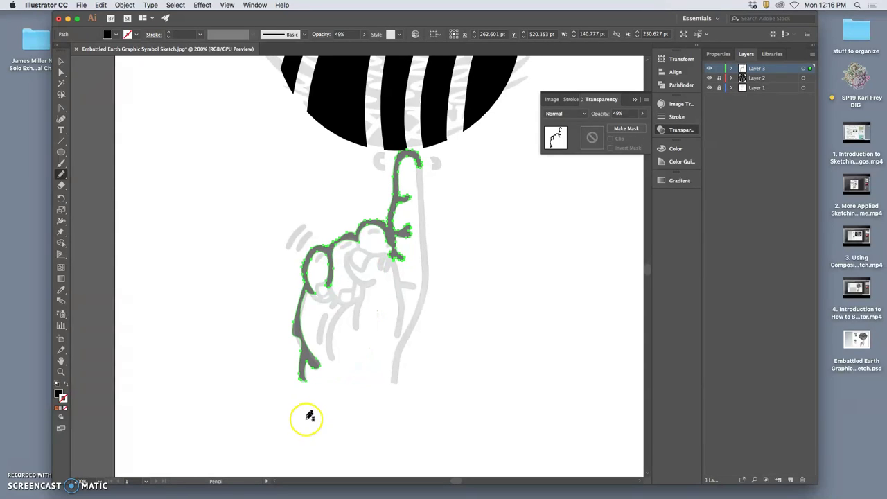
pyautogui.moveTo(310, 292)
pyautogui.mouseDown()
pyautogui.moveTo(298, 321)
pyautogui.moveTo(305, 282)
pyautogui.mouseUp()
pyautogui.moveTo(301, 353)
pyautogui.mouseDown()
pyautogui.moveTo(301, 390)
pyautogui.moveTo(314, 360)
pyautogui.moveTo(300, 334)
pyautogui.mouseUp()
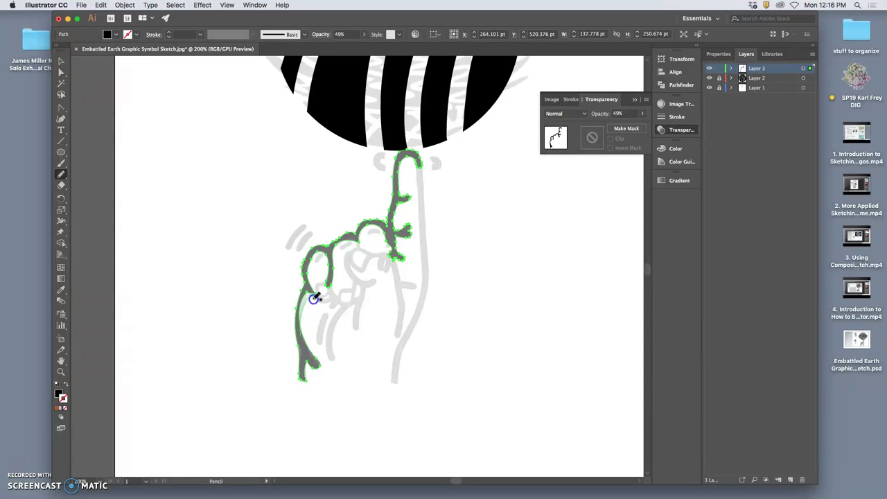
pyautogui.moveTo(312, 292); pyautogui.dragTo(326, 287)
pyautogui.press('super+z')
pyautogui.press('super+z')
# - Deselect the hand outline with the Direct Selection tool and view the whole composition on the artboard
pyautogui.click(61, 72)
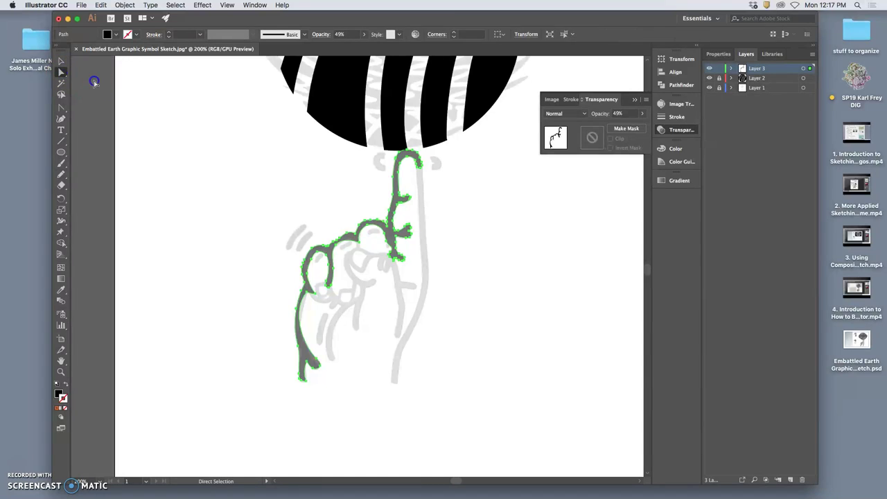
pyautogui.click(491, 268)
pyautogui.scroll(5, 519, 281)
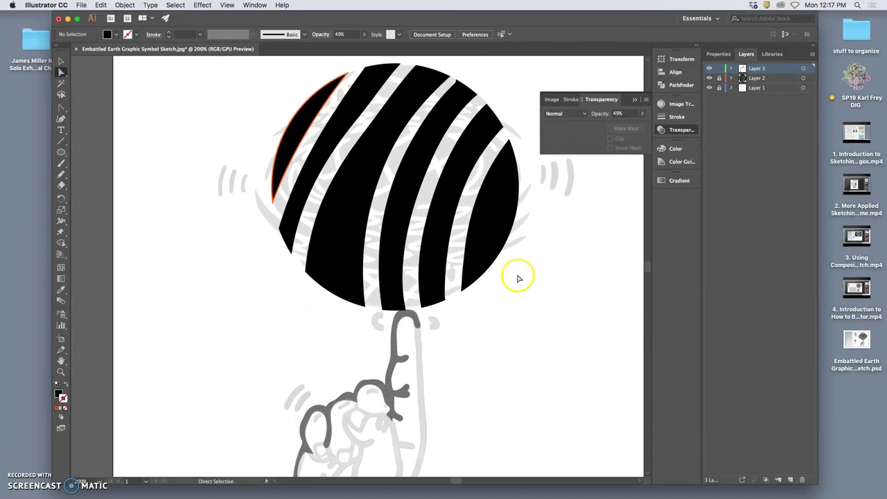
pyautogui.press('super+minus')
pyautogui.press('super+minus')
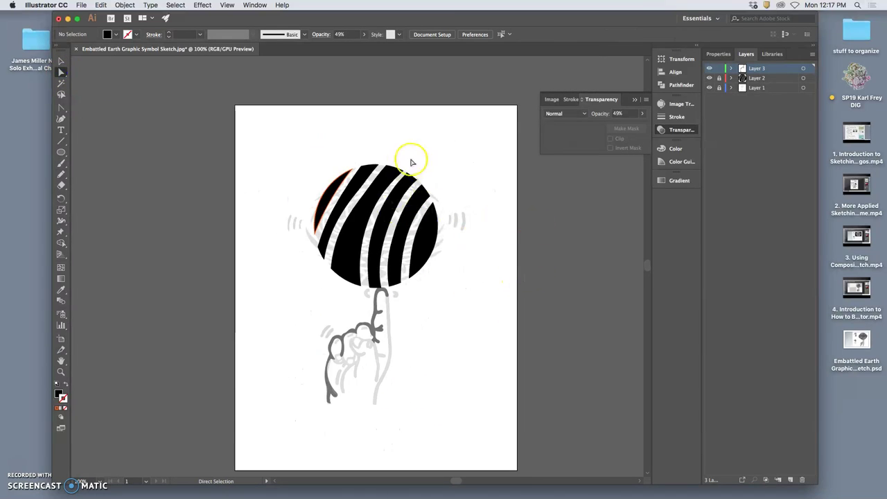
# - Start saving the document under a new name, prefixing the file name with the author's first name and "Assign 5"
pyautogui.click(81, 5)
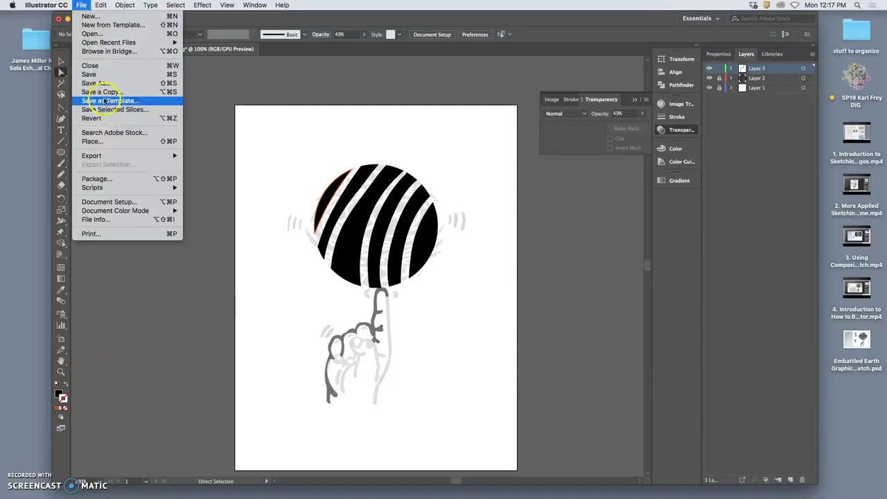
pyautogui.click(299, 142)
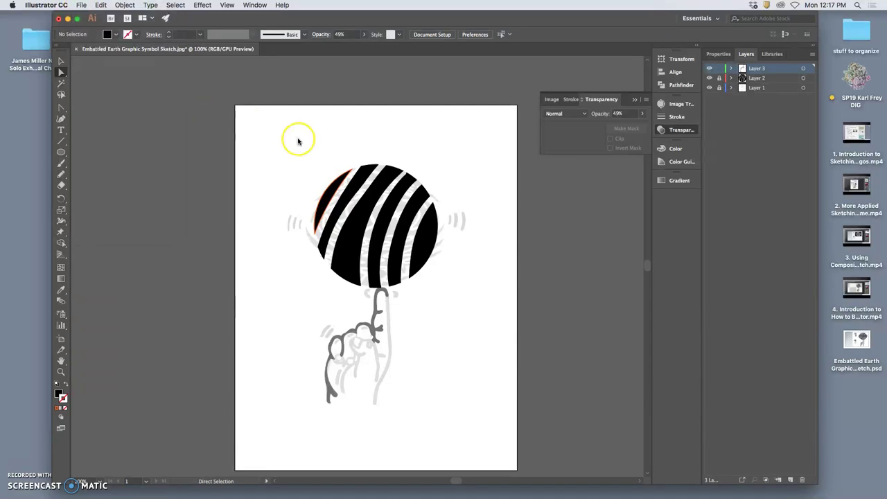
pyautogui.press('super+shift+s')
pyautogui.click(450, 130)
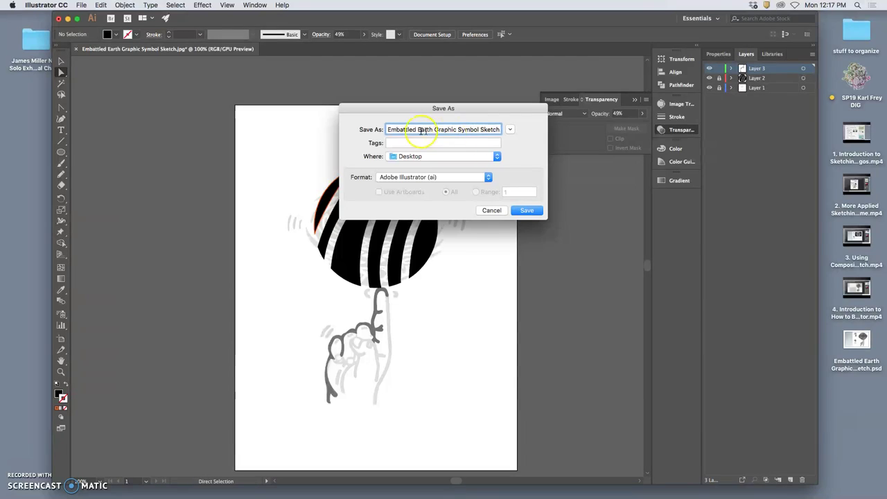
pyautogui.write('Karl ')
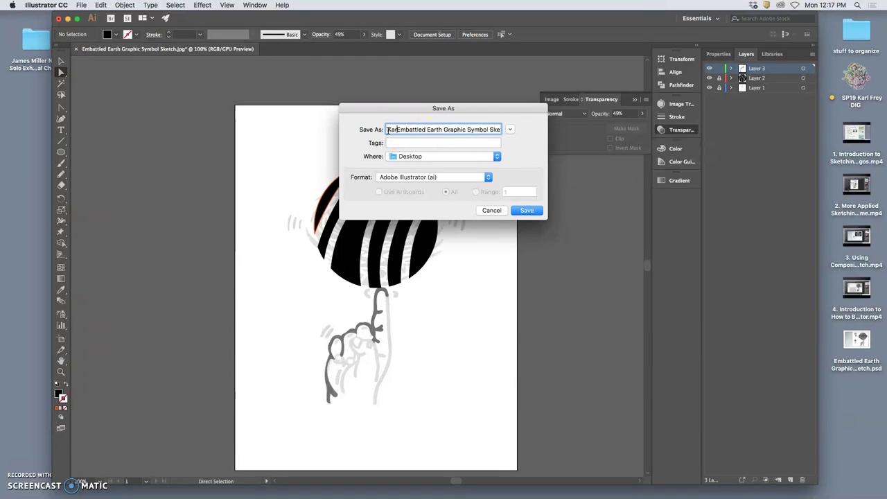
pyautogui.write('Assign 5')
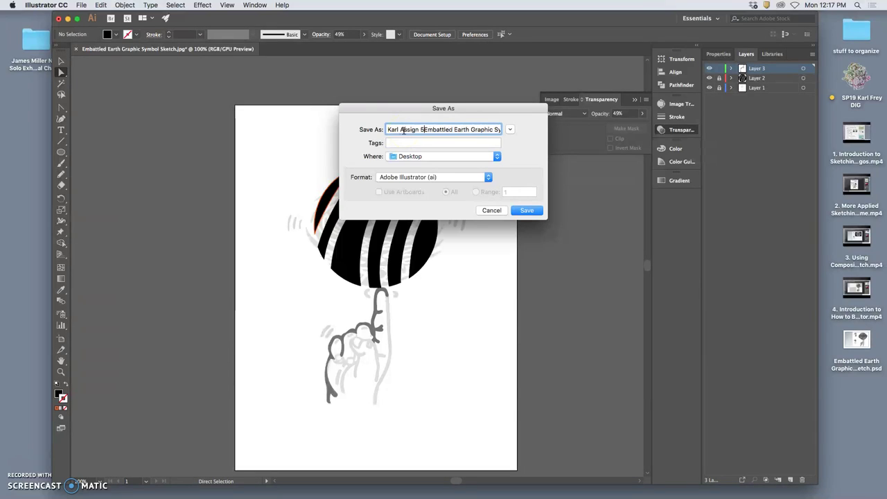
# - Replace "Sketch" with "Vector Shape" in the file name and save it to the Desktop as an Adobe Illustrator file with Illustrator CC options
pyautogui.moveTo(435, 129); pyautogui.dragTo(506, 129)
pyautogui.click(491, 130)
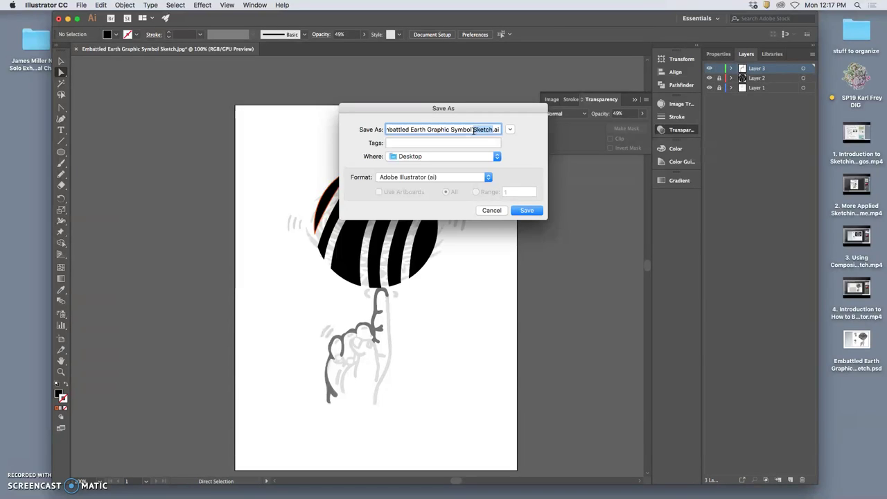
pyautogui.write('Vector Sha')
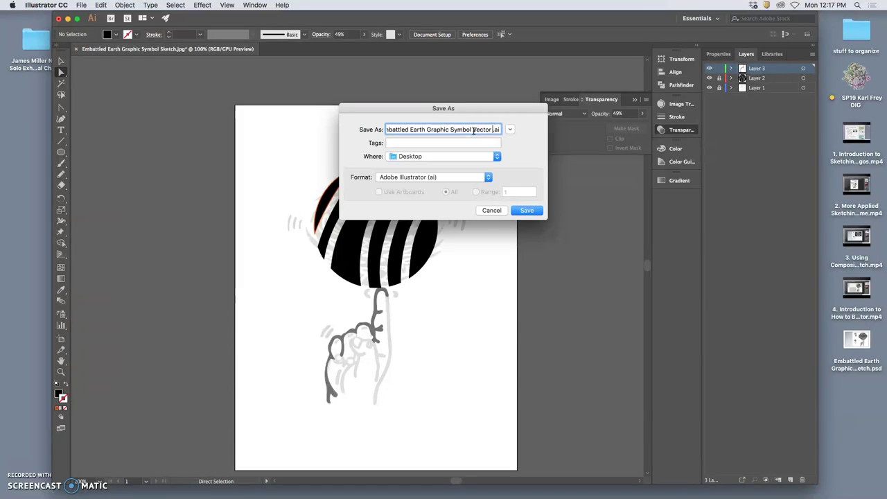
pyautogui.write('pe')
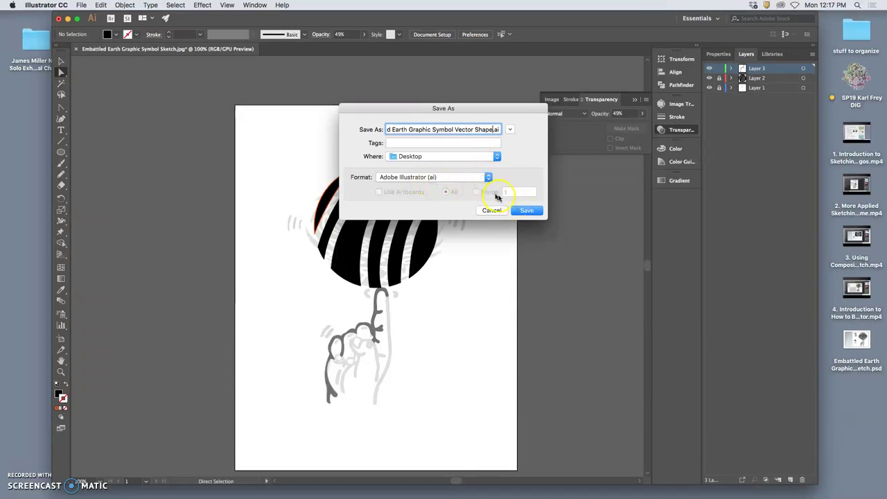
pyautogui.click(526, 210)
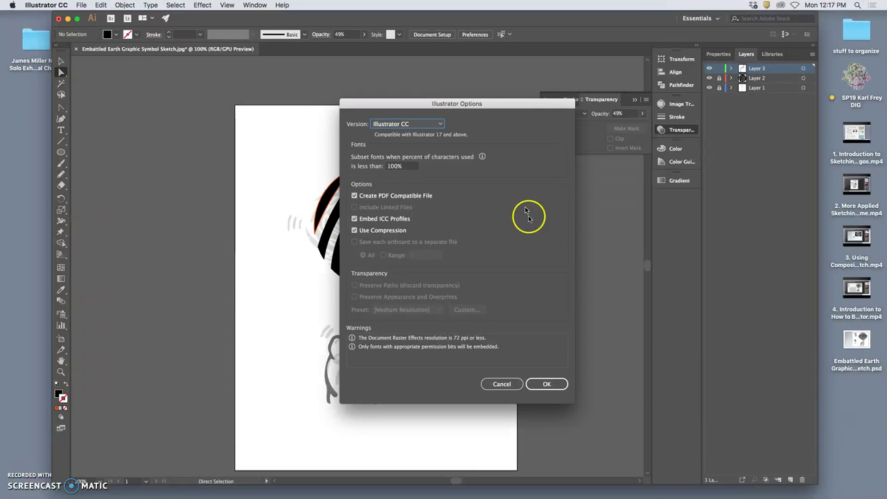
pyautogui.click(549, 383)
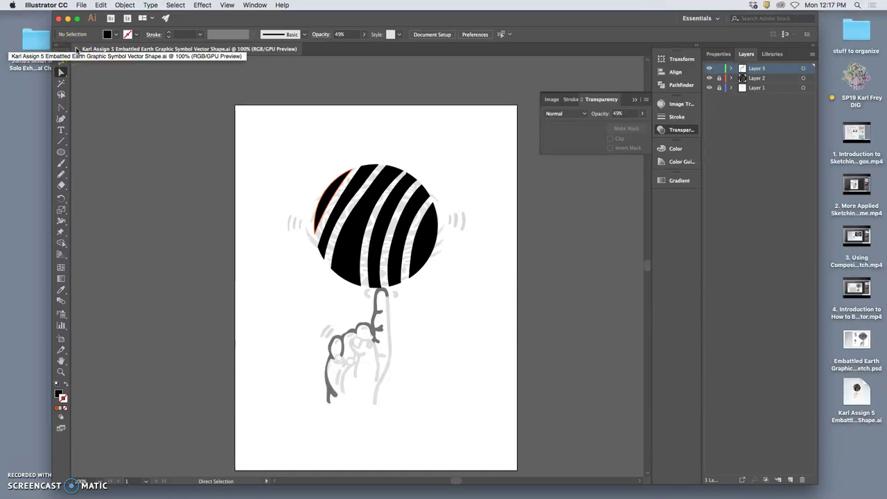
# - Close the document and open "Embattled Earth Graphic Symbol Sketch.jpg" from the desktop with Adobe Illustrator CC 2018
pyautogui.click(76, 49)
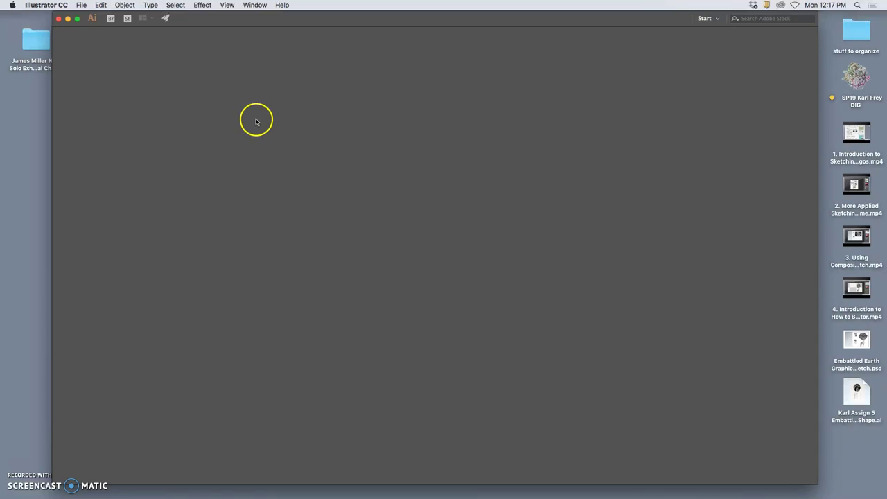
pyautogui.press('super+q')
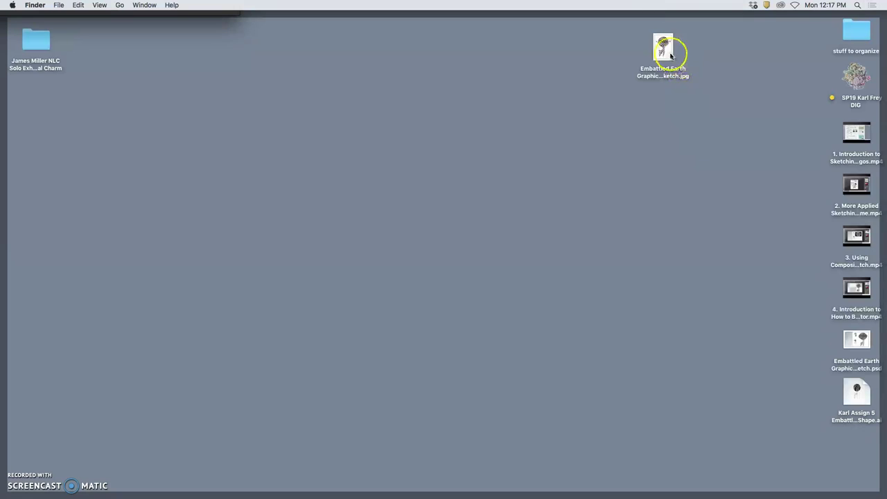
pyautogui.rightClick(667, 51)
pyautogui.moveTo(693, 64)
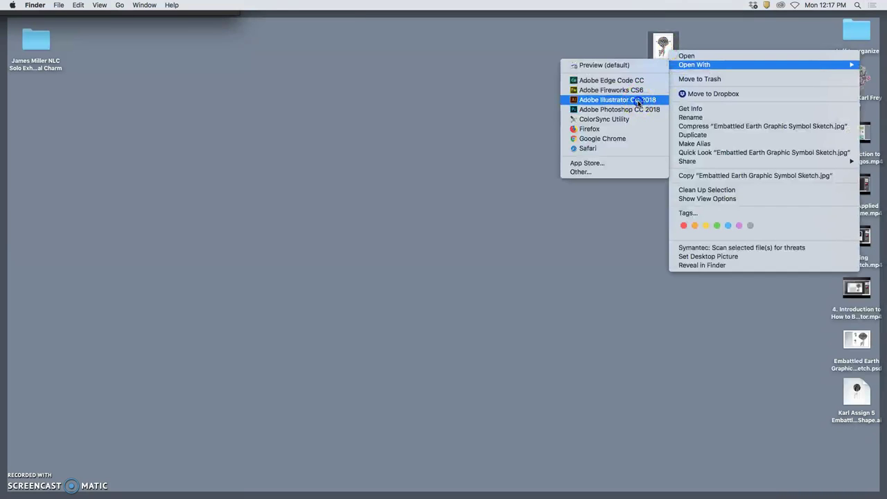
pyautogui.click(638, 101)
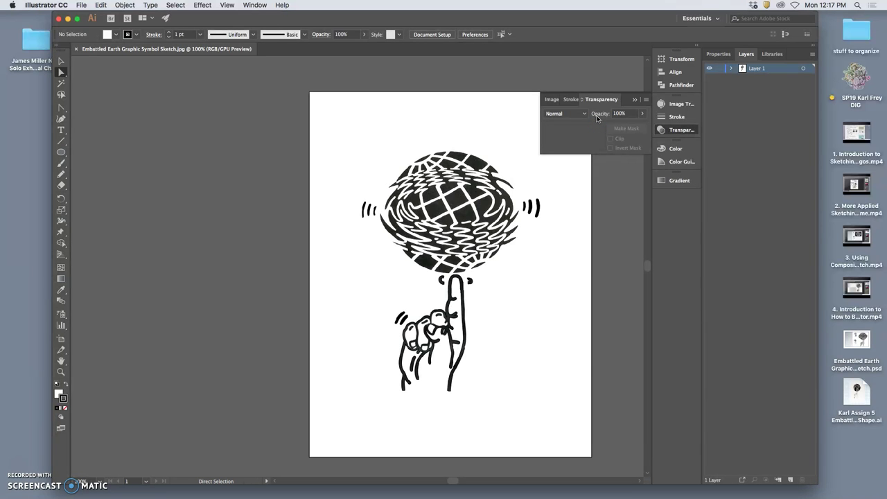
# - Select the sketch image and apply Image Trace to it with the Black and White Logo preset
pyautogui.click(601, 113)
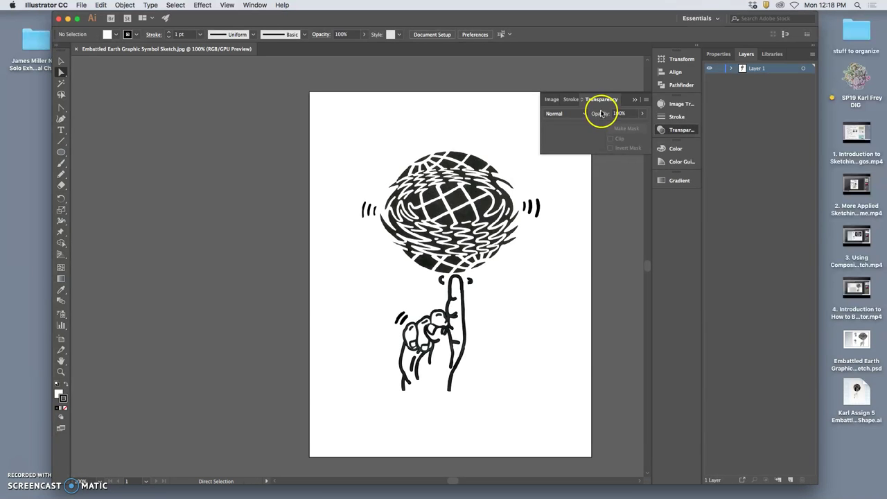
pyautogui.click(462, 200)
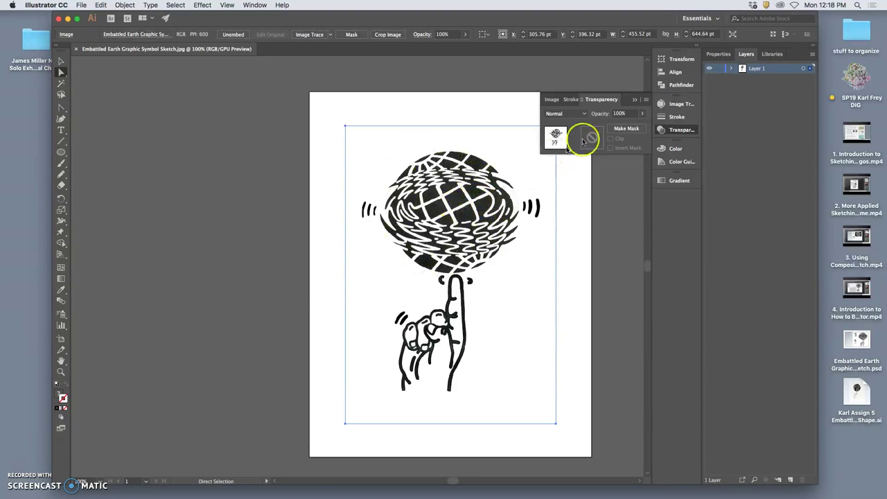
pyautogui.click(635, 99)
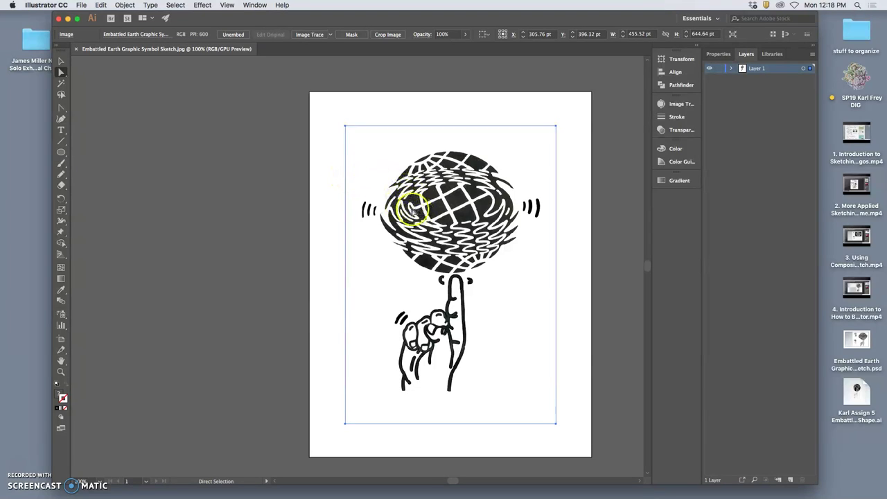
pyautogui.click(330, 36)
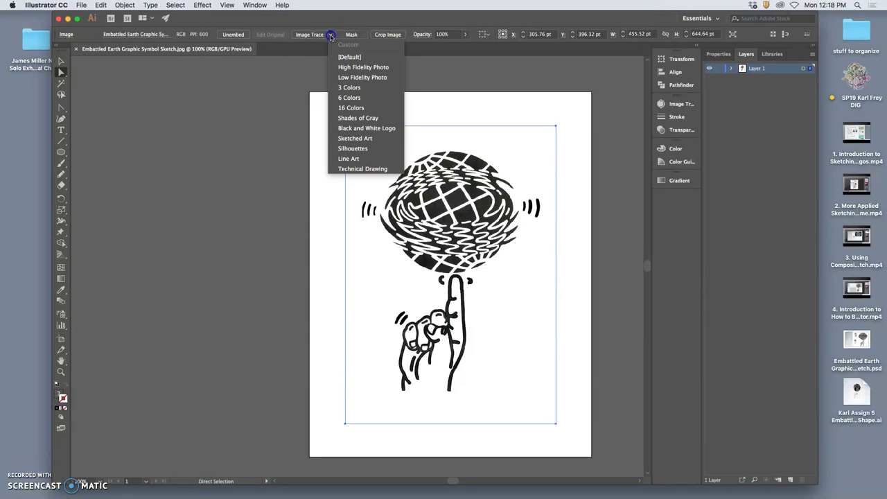
pyautogui.click(359, 129)
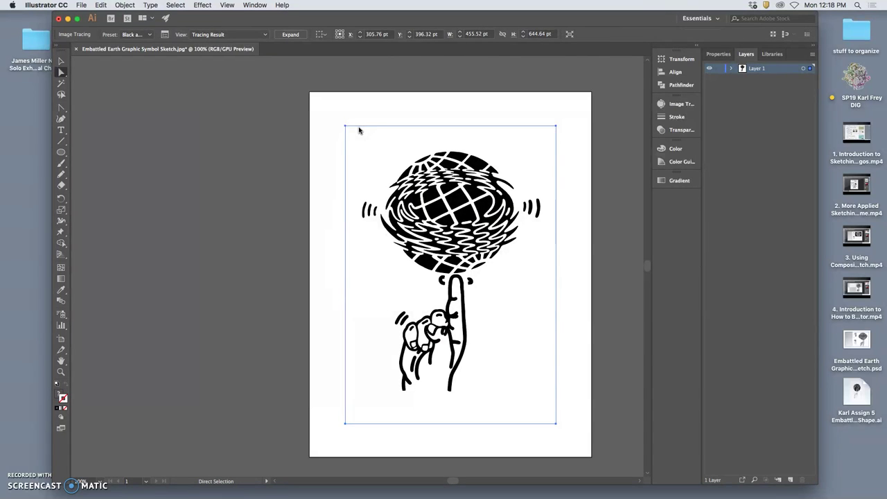
# - Examine the edges of the traced shapes around the fingertip and lower globe up close, comparing them with the whole artwork
pyautogui.press('super+equal')
pyautogui.press('super+equal')
pyautogui.press('super+equal')
pyautogui.press('super+equal')
pyautogui.press('super+equal')
pyautogui.press('super+equal')
pyautogui.press('super+equal')
pyautogui.press('super+equal')
pyautogui.press('super+equal')
pyautogui.press('super+equal')
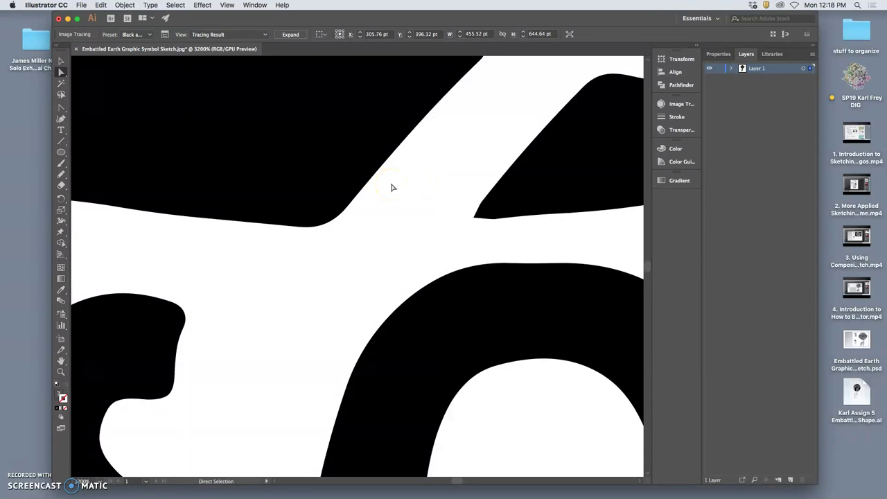
pyautogui.press('super+minus')
pyautogui.press('super+minus')
pyautogui.press('super+minus')
pyautogui.press('super+minus')
pyautogui.press('super+minus')
pyautogui.press('super+minus')
pyautogui.press('super+minus')
pyautogui.press('super+minus')
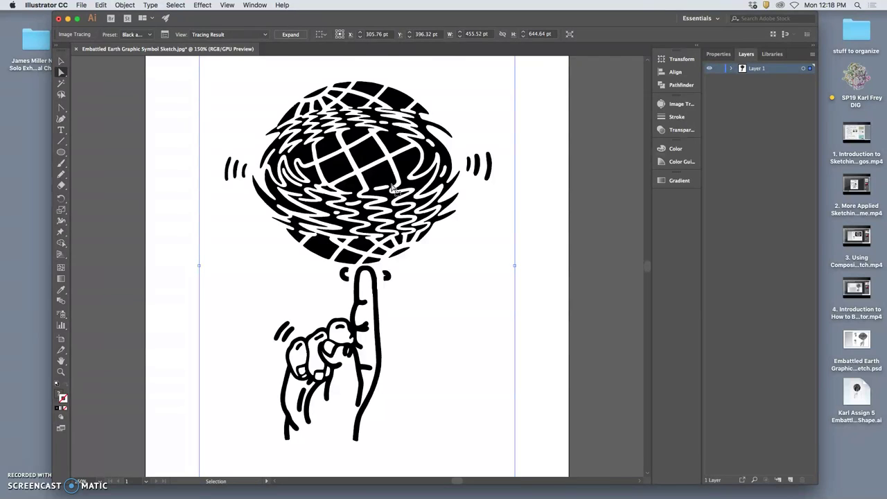
pyautogui.press('super+plus')
pyautogui.press('super+plus')
pyautogui.press('super+plus')
pyautogui.press('super+plus')
pyautogui.press('super+plus')
pyautogui.press('super+plus')
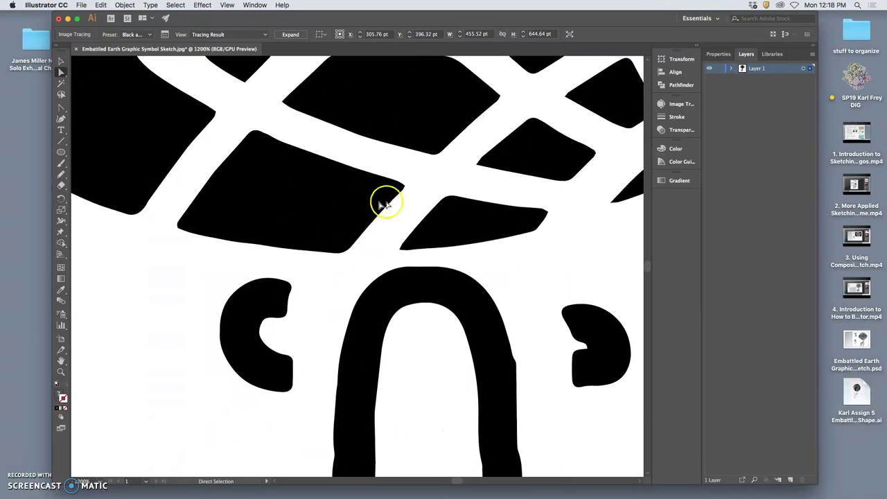
# - Examine the traced edges around the globe's left side, top and lower right up close, then compare them with the whole artwork
pyautogui.hscroll(-10, 382, 203)
pyautogui.scroll(2, 382, 204)
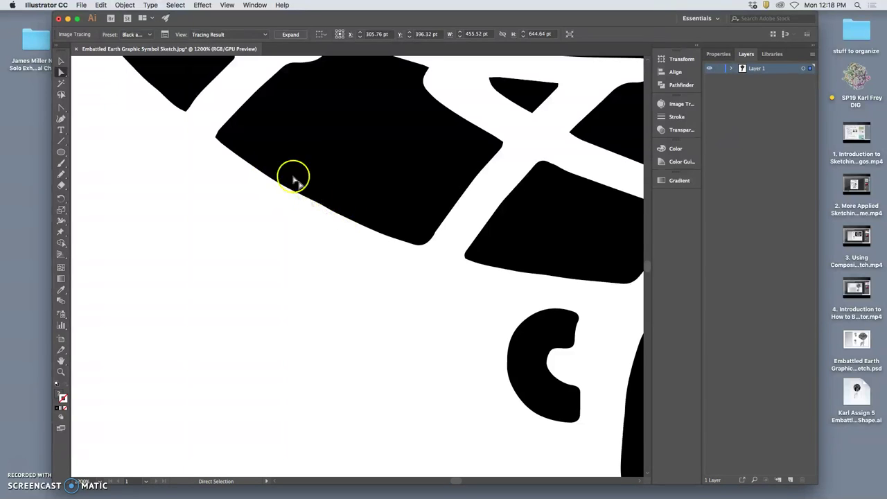
pyautogui.scroll(2, 270, 158)
pyautogui.hscroll(-2, 243, 148)
pyautogui.scroll(3, 238, 131)
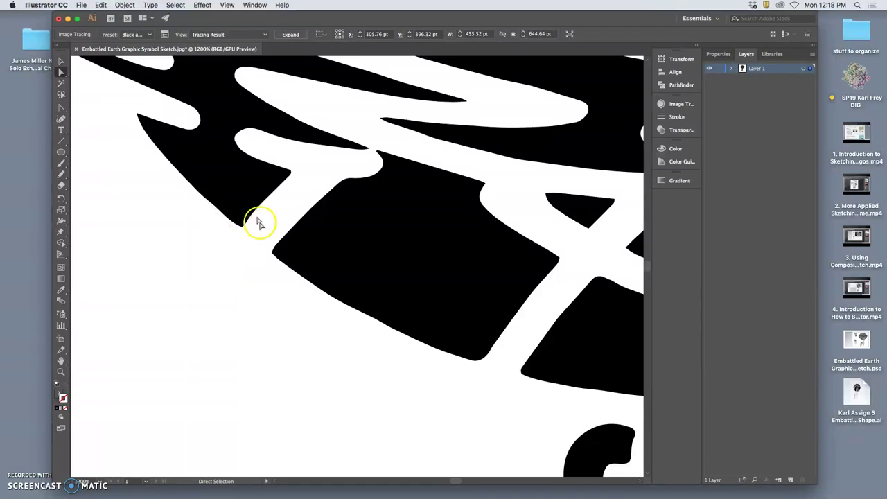
pyautogui.hscroll(-1, 203, 206)
pyautogui.hscroll(-5, 203, 206)
pyautogui.scroll(20, 204, 206)
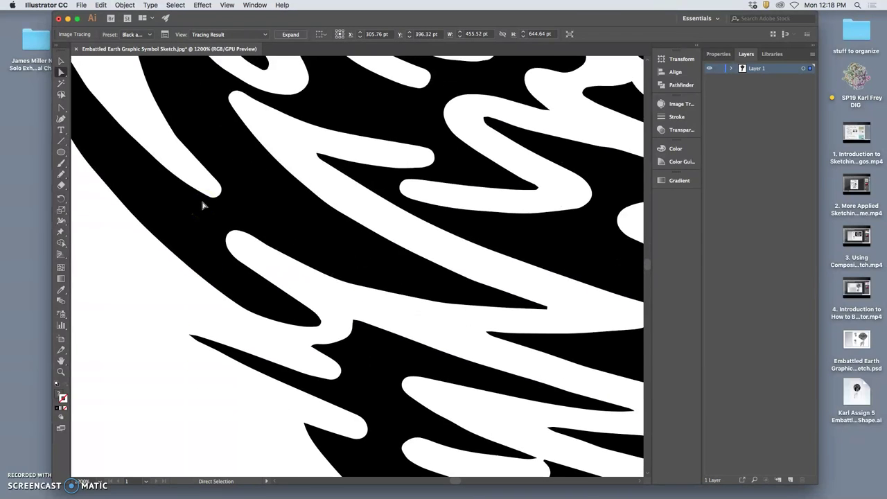
pyautogui.scroll(10, 203, 206)
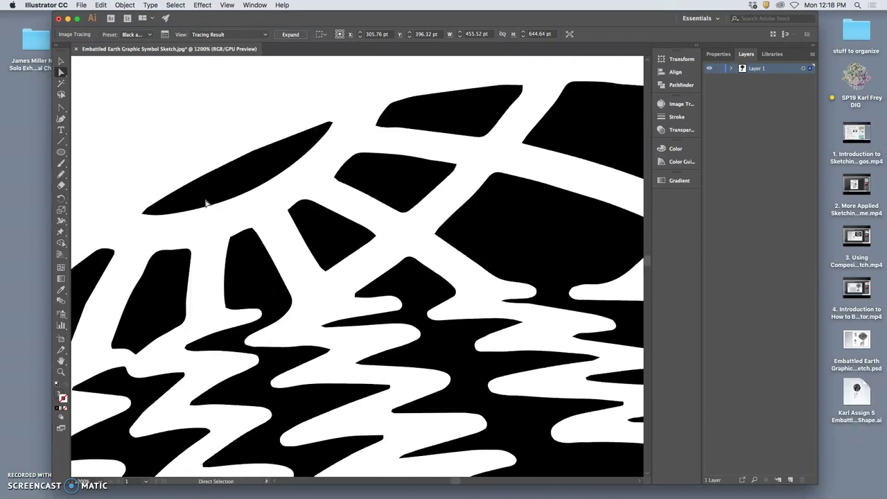
pyautogui.scroll(10, 205, 203)
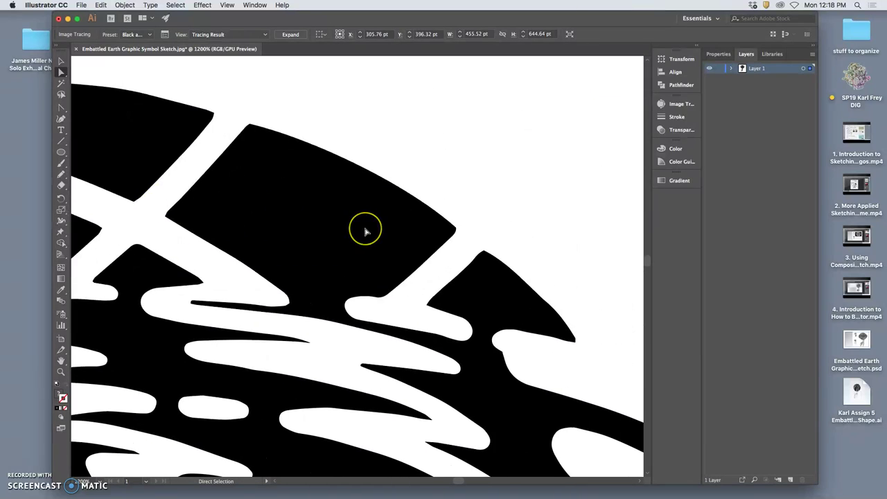
pyautogui.scroll(-15, 366, 231)
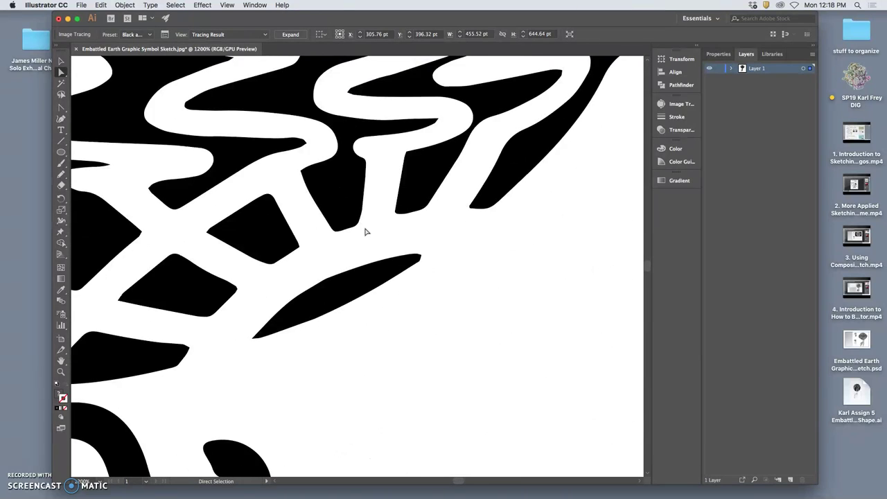
pyautogui.press('super+minus')
pyautogui.press('super+minus')
pyautogui.press('super+minus')
pyautogui.press('super+minus')
pyautogui.press('super+minus')
pyautogui.press('super+minus')
pyautogui.press('super+minus')
# - Move the traced image partly off the artboard's left edge, to about X -101 pt and Y 408 pt
pyautogui.press('a')
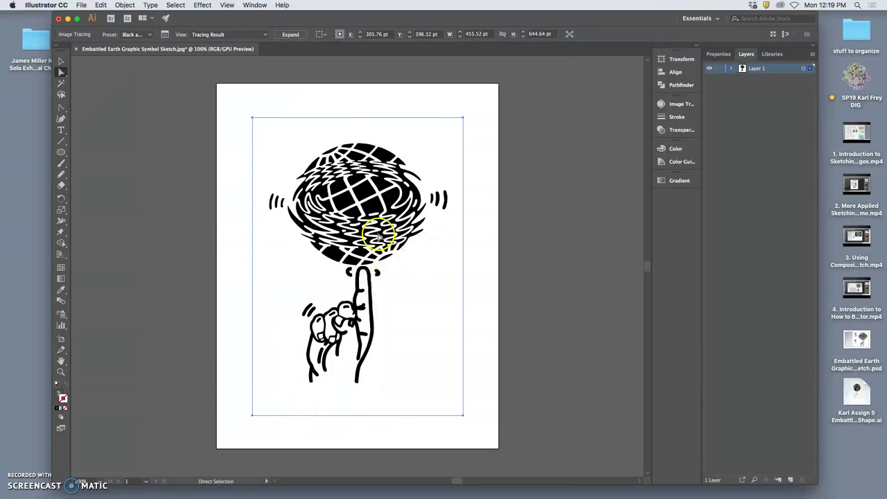
pyautogui.moveTo(323, 205); pyautogui.dragTo(155, 210)
pyautogui.hscroll(-5, 179, 225)
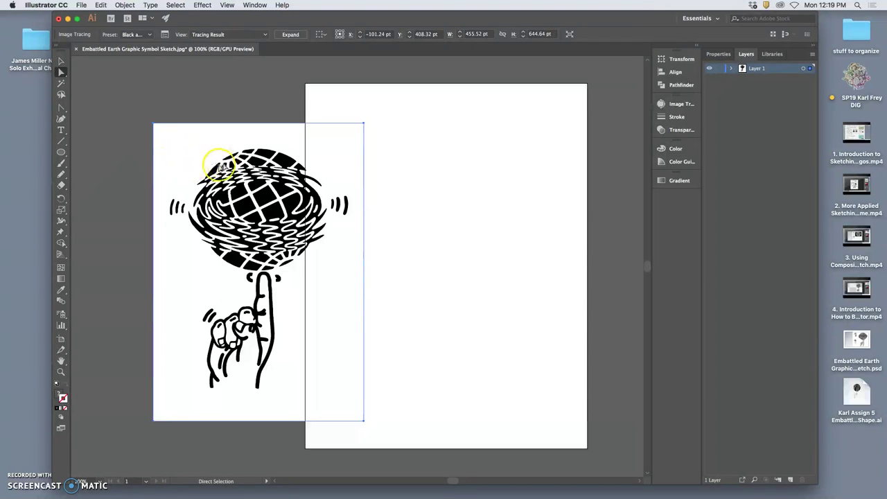
# - Show the Image Trace settings for the traced image, including the advanced options
pyautogui.click(166, 35)
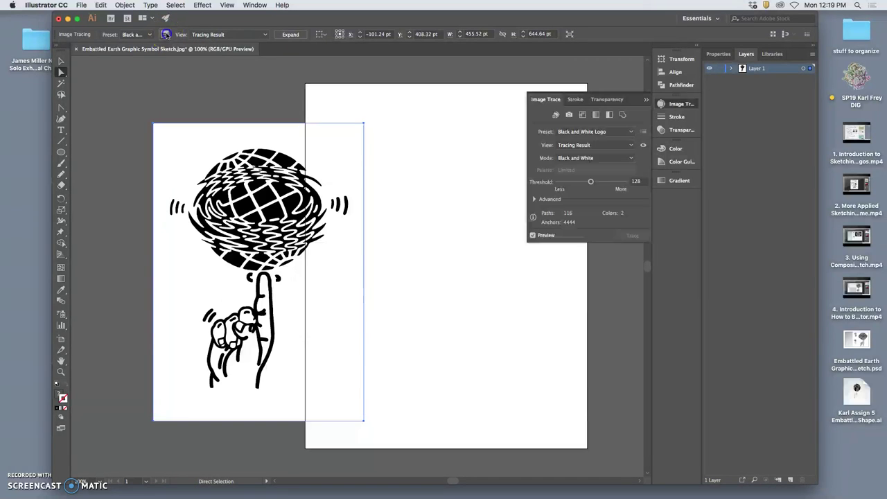
pyautogui.click(255, 5)
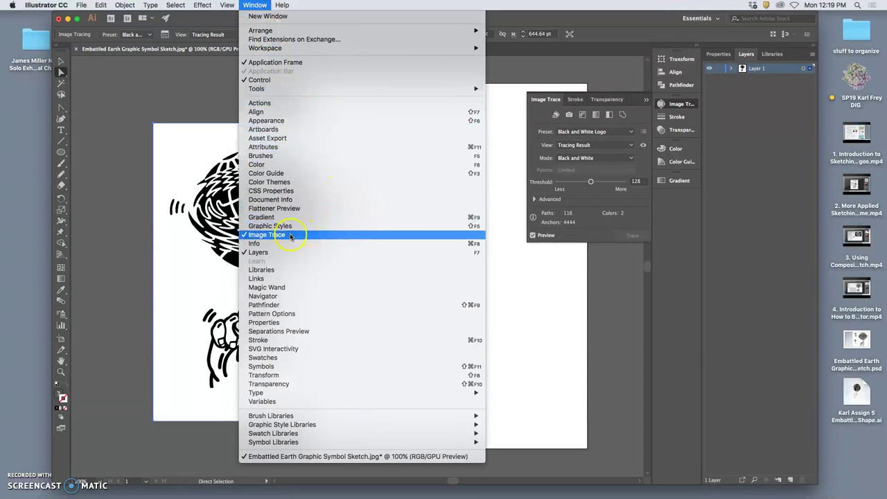
pyautogui.click(643, 168)
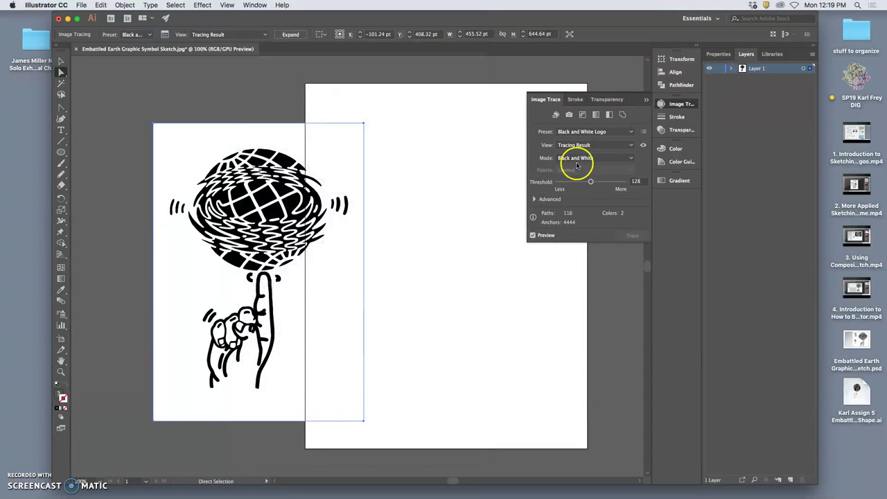
pyautogui.click(534, 200)
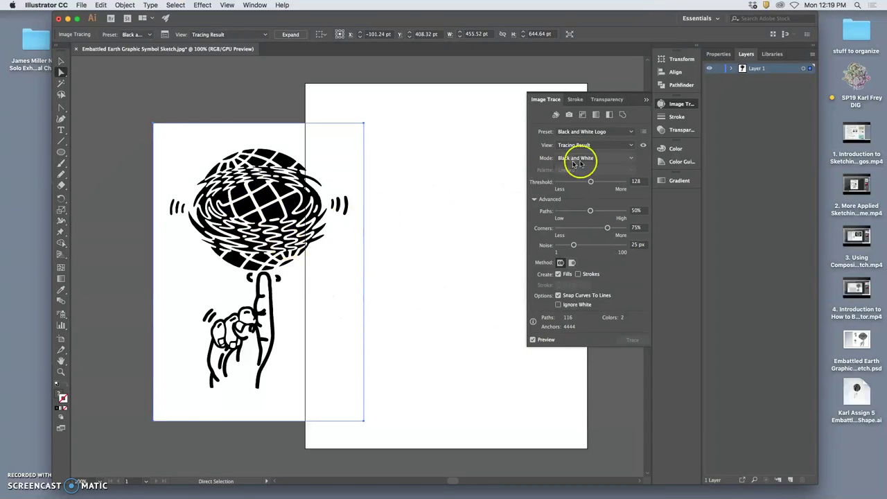
# - Lower the trace threshold to 48 and inspect the shapes around the fingertip and lower globe up close
pyautogui.moveTo(592, 184); pyautogui.dragTo(584, 185)
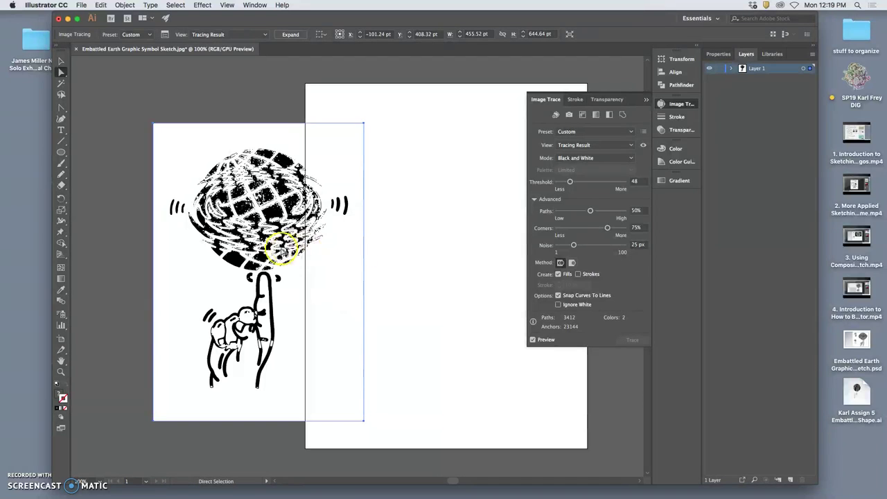
pyautogui.press('super+=')
pyautogui.press('super+=')
pyautogui.press('super+=')
pyautogui.press('super+=')
pyautogui.press('super+=')
pyautogui.press('super+=')
pyautogui.press('super+=')
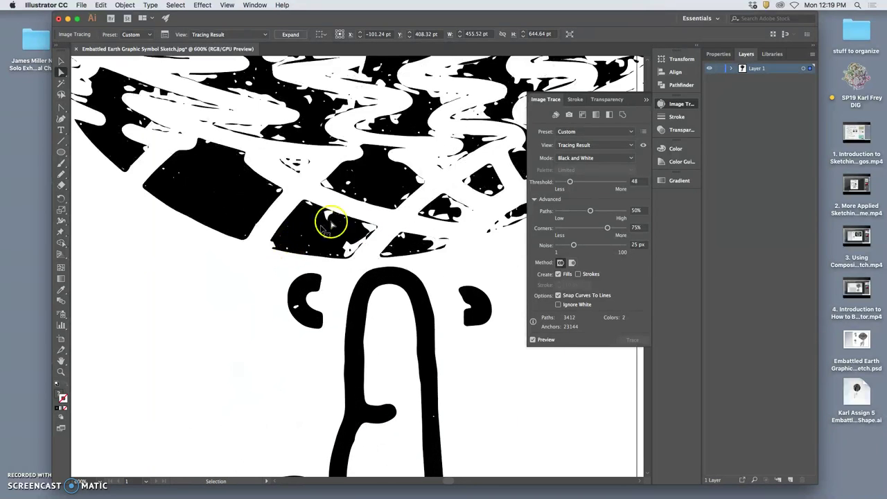
pyautogui.scroll(2, 360, 232)
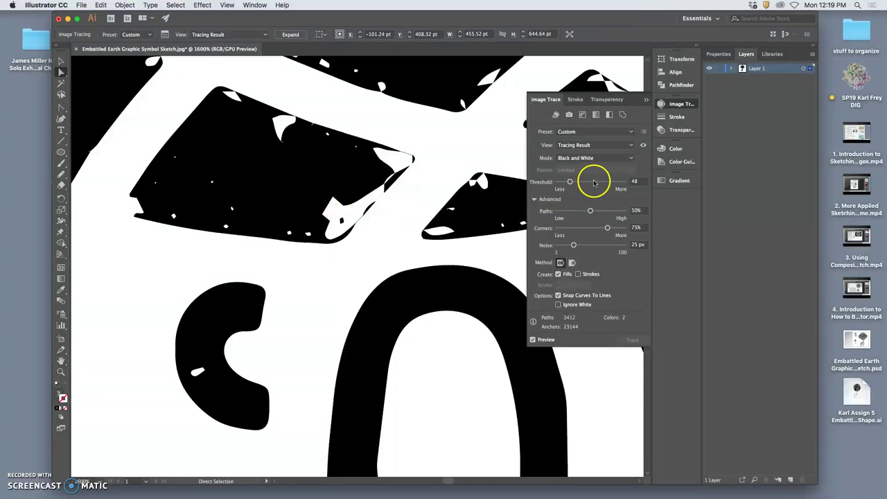
# - Raise the trace threshold to 234, then reduce it to 182
pyautogui.moveTo(602, 189); pyautogui.dragTo(619, 184)
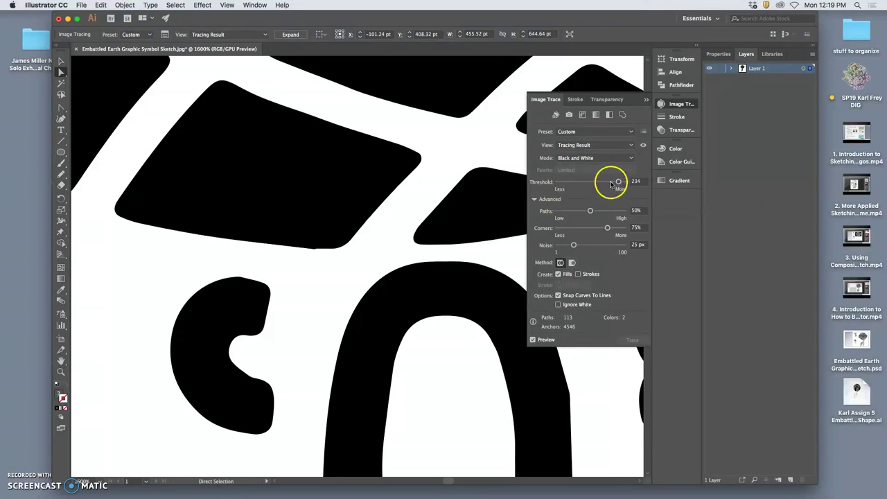
pyautogui.moveTo(607, 183); pyautogui.dragTo(606, 184)
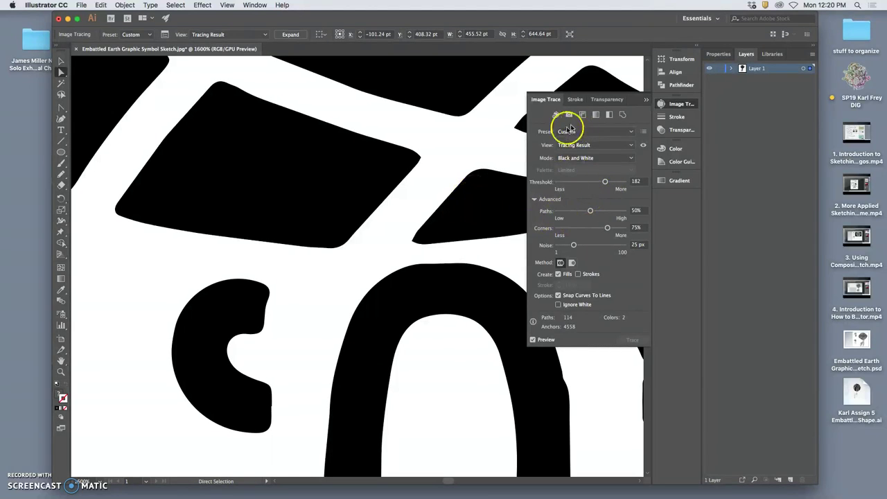
# - Examine the traced outlines of the lower globe, fingertip and raised finger at several magnifications
pyautogui.press('super+minus')
pyautogui.press('super+minus')
pyautogui.press('super+minus')
pyautogui.press('super+minus')
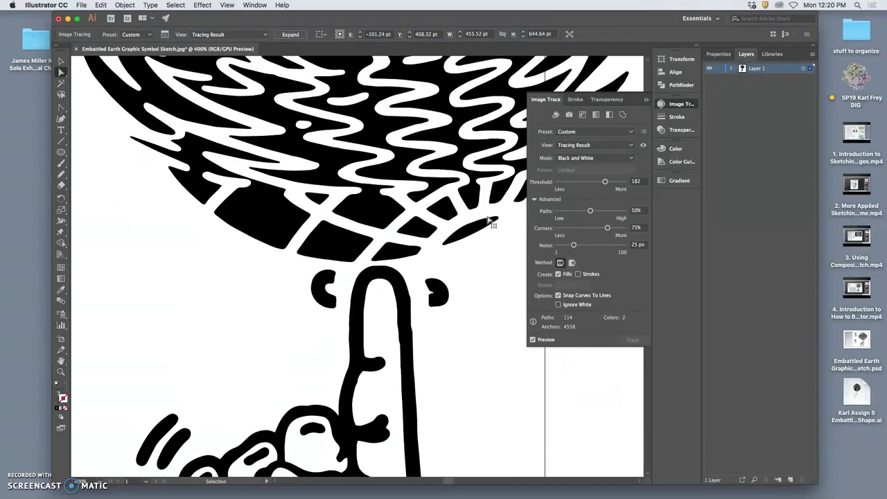
pyautogui.press('super+plus')
pyautogui.press('super+plus')
pyautogui.press('super+plus')
pyautogui.press('super+plus')
pyautogui.press('super+plus')
pyautogui.press('super+minus')
pyautogui.press('super+minus')
pyautogui.press('super+minus')
pyautogui.press('super+minus')
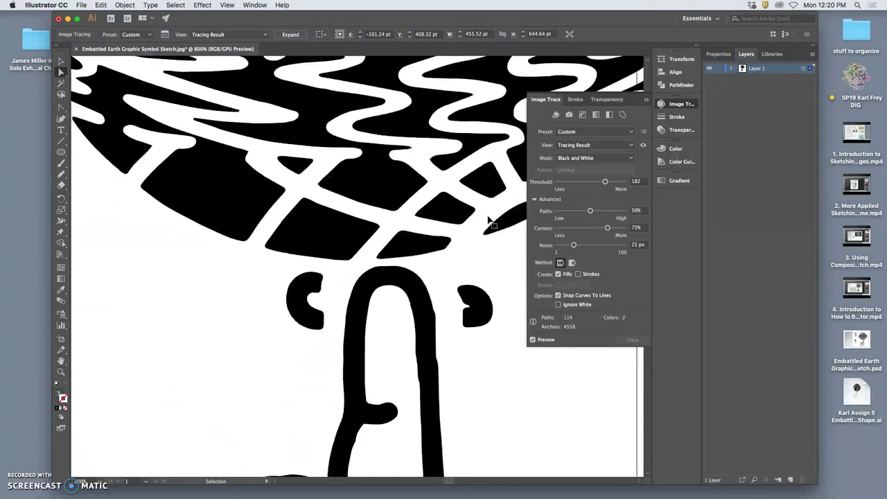
pyautogui.press('super+minus')
pyautogui.press('super+minus')
pyautogui.press('super+minus')
pyautogui.press('super+minus')
pyautogui.press('super+plus')
pyautogui.press('super+plus')
pyautogui.press('super+plus')
pyautogui.press('super+plus')
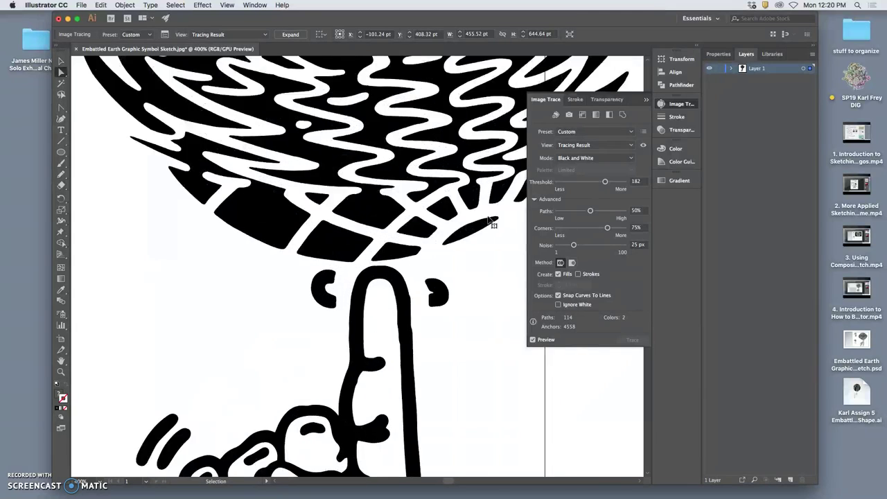
pyautogui.press('super+plus')
pyautogui.scroll(-3, 475, 307)
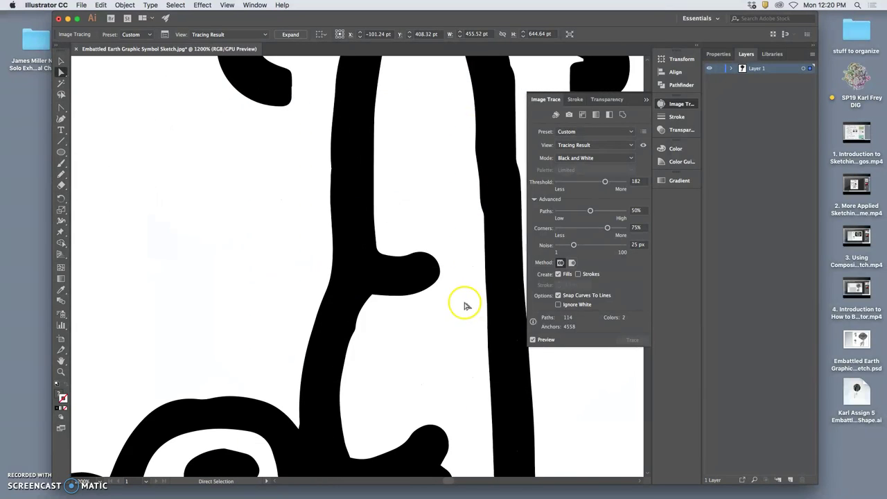
pyautogui.hscroll(3, 466, 305)
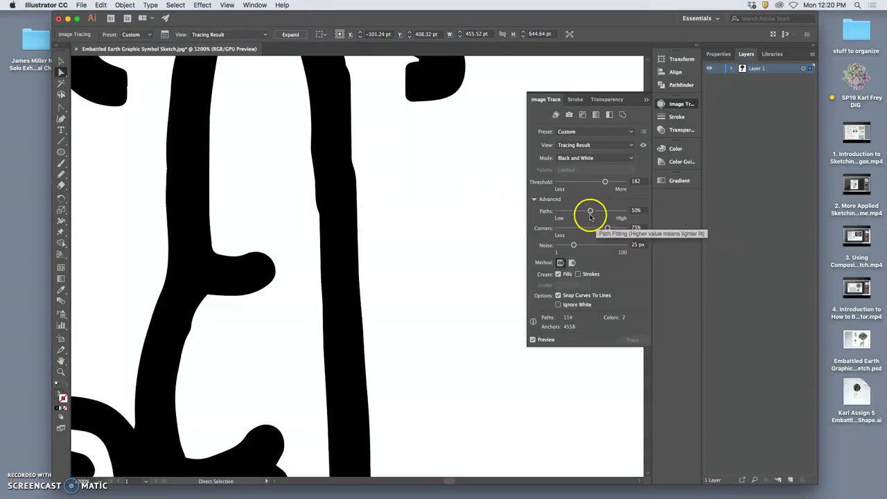
# - Try path fitting at 25% and at a higher value on the finger outline, then set Paths to 15%
pyautogui.moveTo(589, 210); pyautogui.dragTo(578, 211)
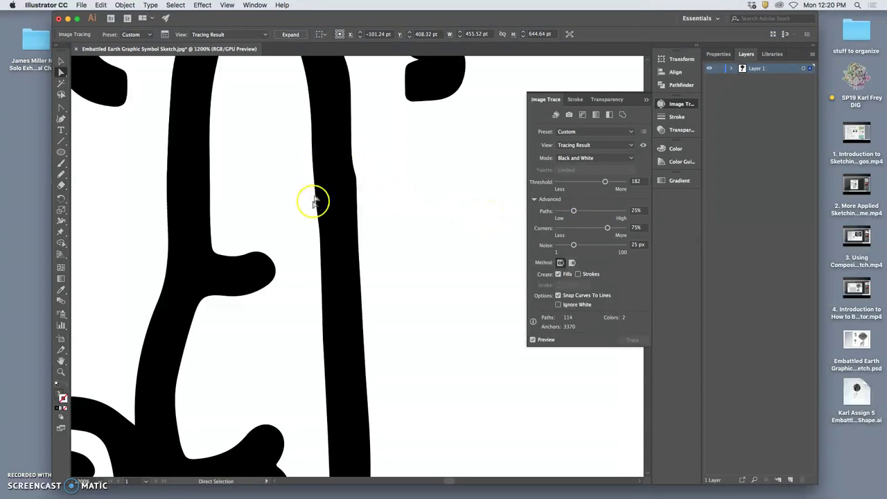
pyautogui.scroll(4, 279, 206)
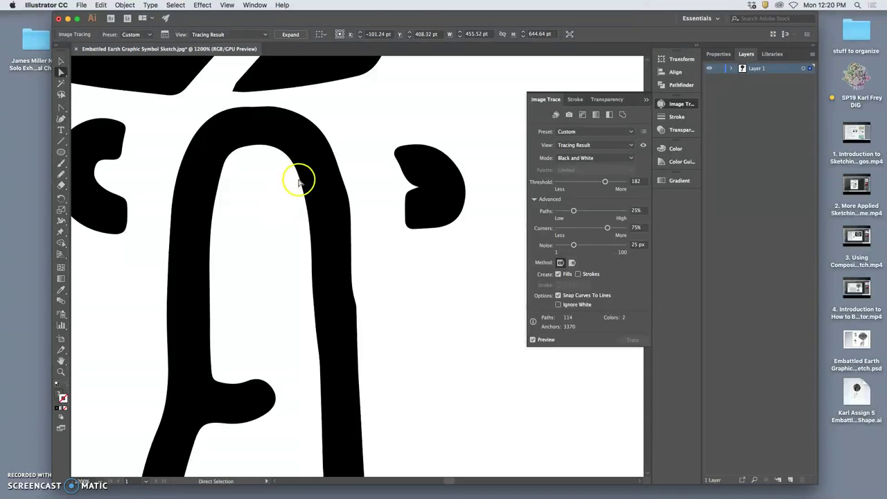
pyautogui.moveTo(573, 210); pyautogui.dragTo(609, 210)
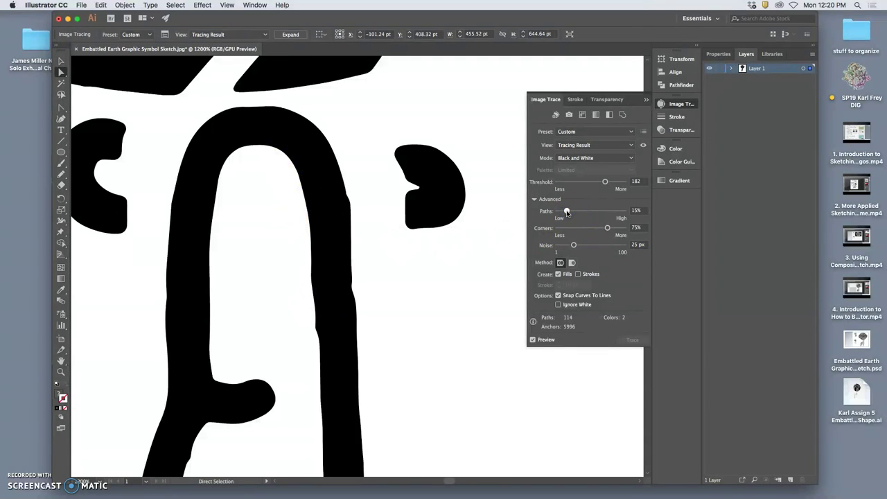
# - Examine the retraced globe pattern, fingertip and hand up close and against the whole artwork
pyautogui.scroll(10, 307, 182)
pyautogui.scroll(10, 307, 182)
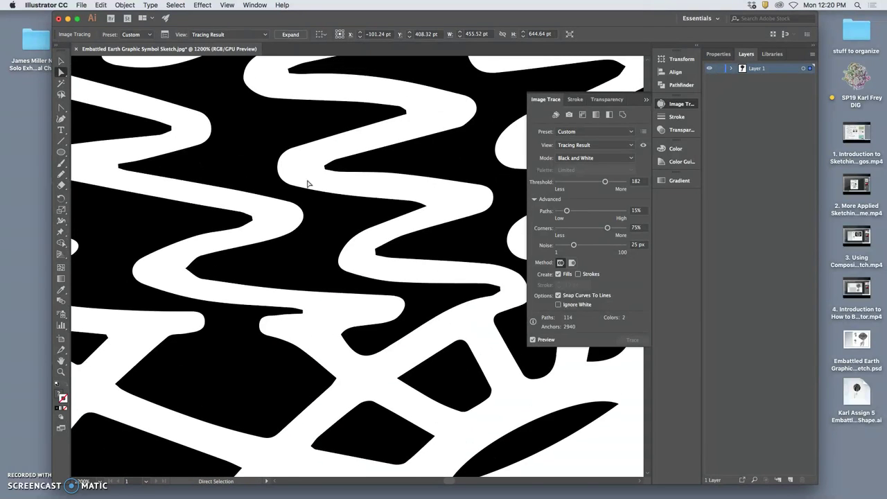
pyautogui.scroll(10, 309, 184)
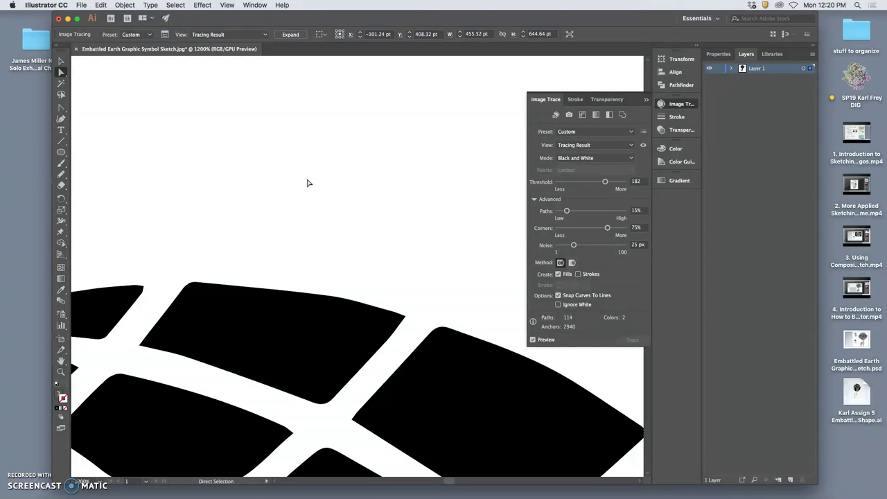
pyautogui.scroll(-10, 309, 181)
pyautogui.press('super+minus')
pyautogui.press('super+minus')
pyautogui.press('super+minus')
pyautogui.press('super+minus')
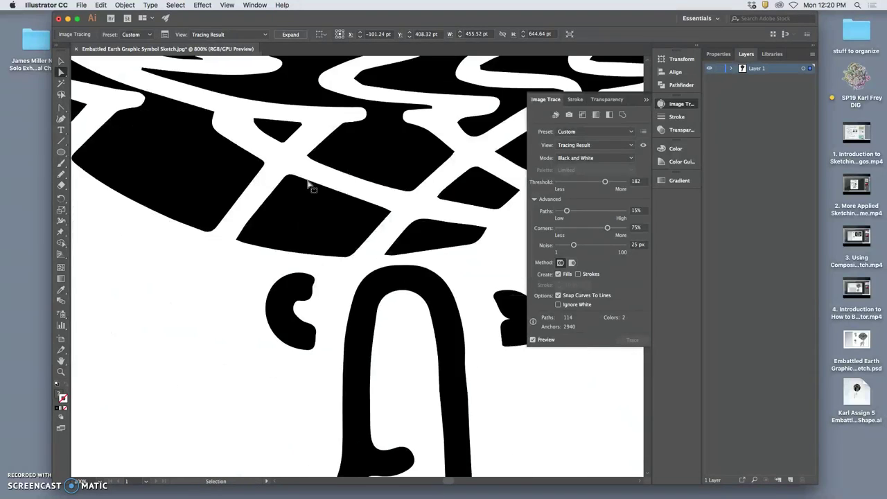
pyautogui.scroll(-3, 331, 188)
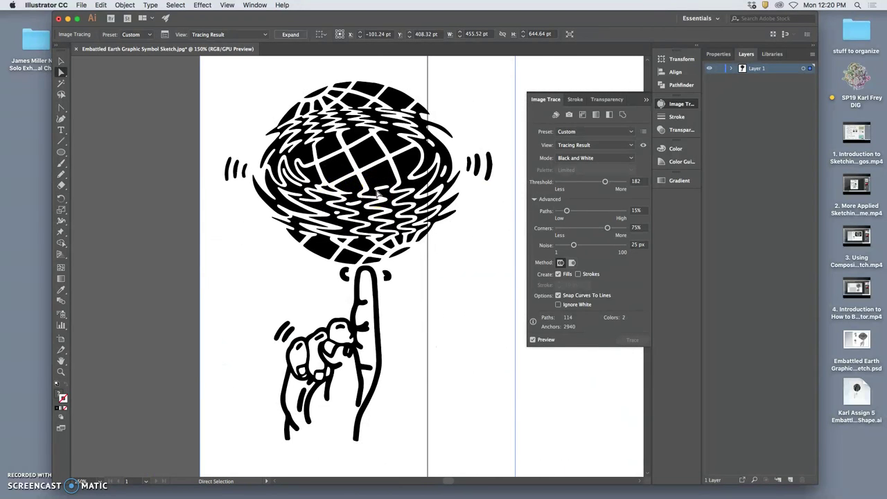
pyautogui.scroll(2, 380, 198)
pyautogui.scroll(-5, 388, 226)
pyautogui.press('super+plus')
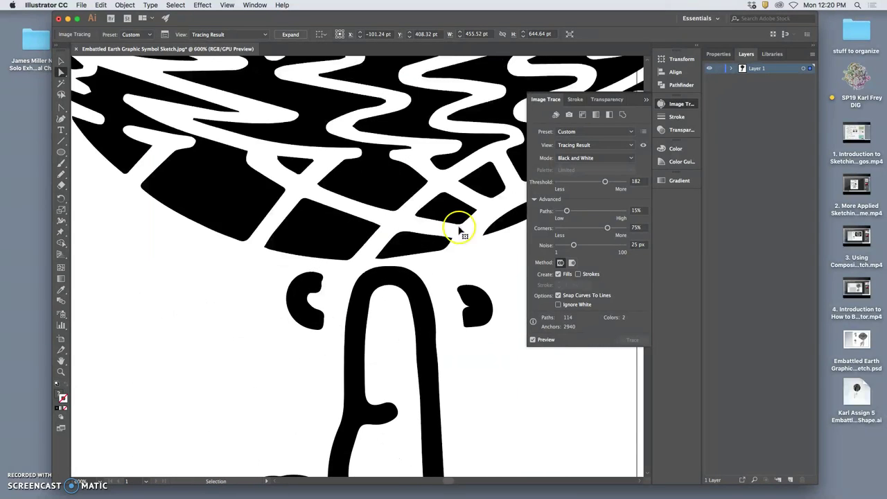
pyautogui.scroll(-6, 437, 231)
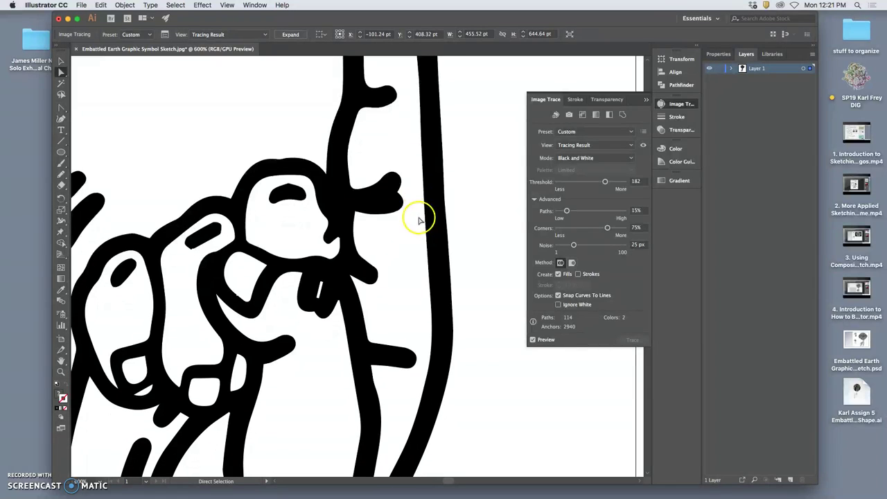
pyautogui.scroll(6, 333, 242)
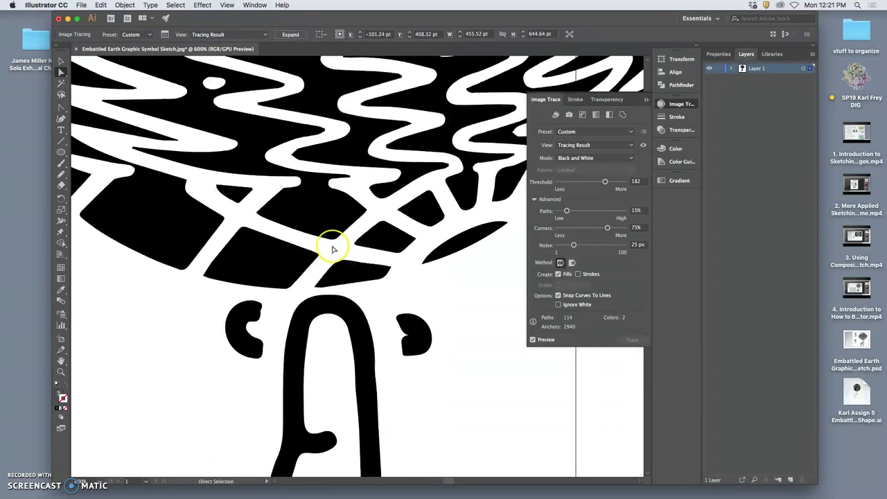
pyautogui.scroll(4, 307, 192)
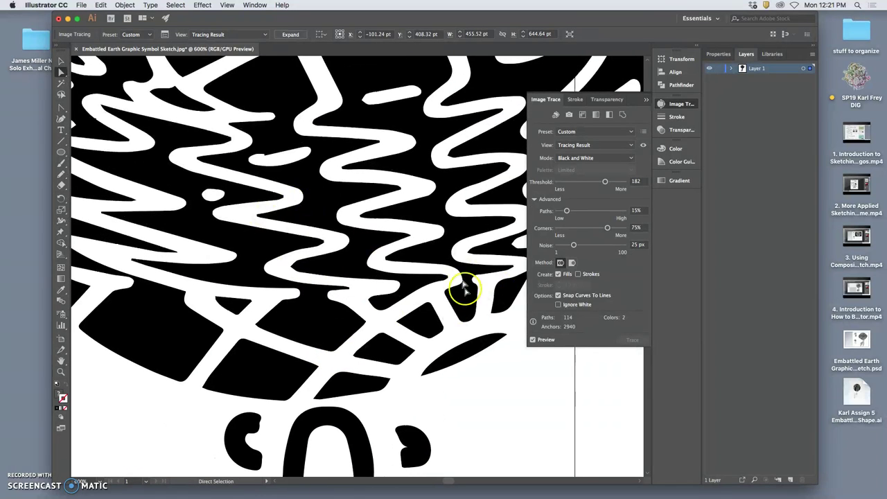
# - Set the trace's Corners value to 19% and check the shapes of the lower globe and hand
pyautogui.hscroll(3, 452, 254)
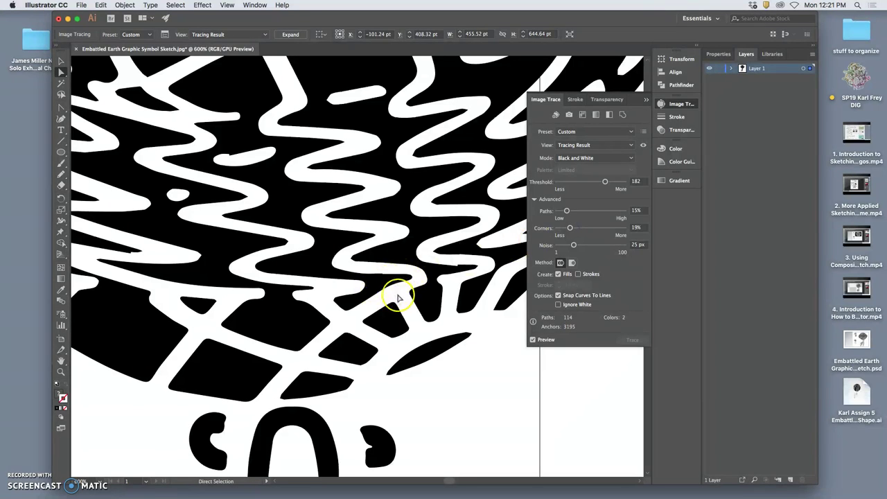
pyautogui.scroll(-10, 398, 297)
pyautogui.scroll(-3, 305, 322)
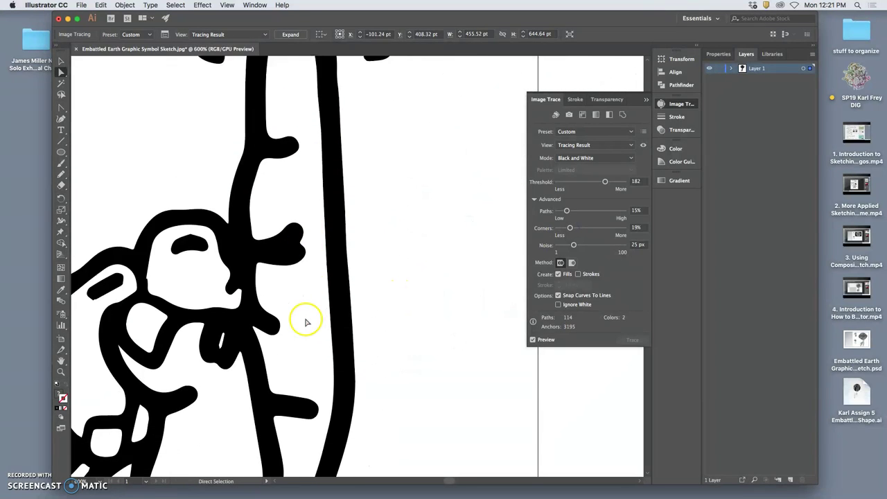
# - Examine the corner shapes of the traced lower globe, fingertip and motion marks at magnifications up to 3200%
pyautogui.scroll(9, 339, 308)
pyautogui.scroll(6, 339, 307)
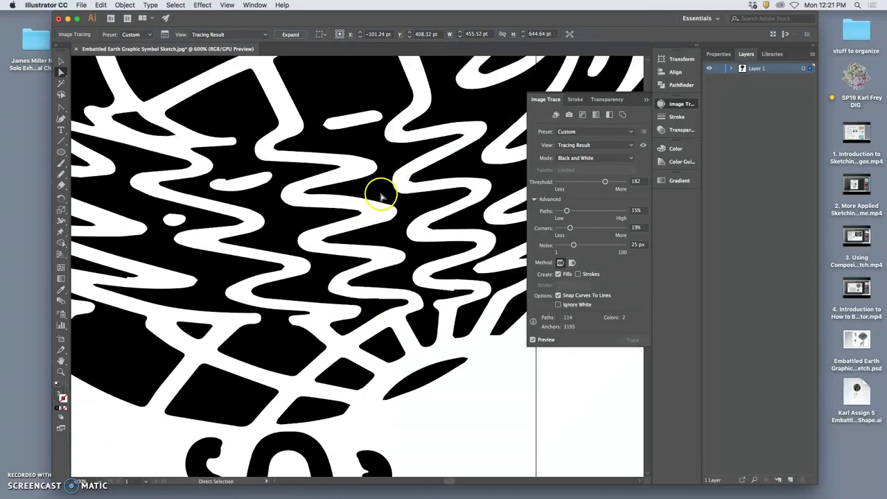
pyautogui.press('super+equal')
pyautogui.press('super+equal')
pyautogui.press('super+equal')
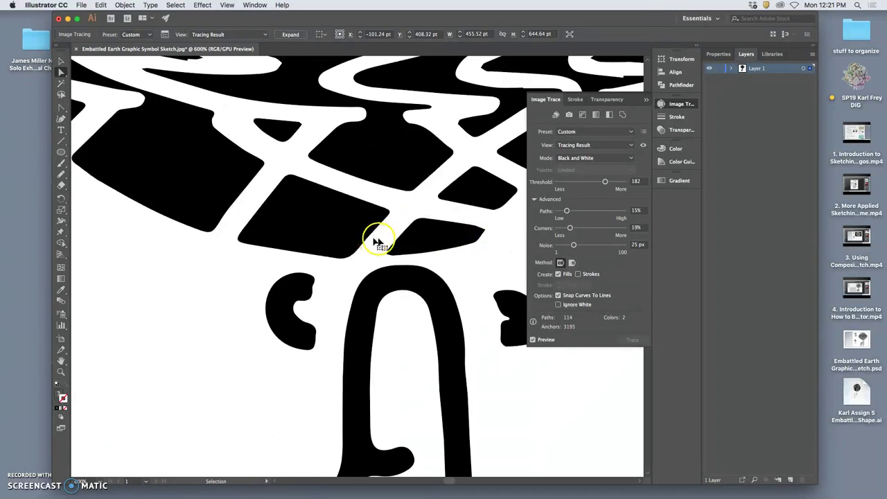
pyautogui.scroll(15, 390, 230)
pyautogui.press('super+plus')
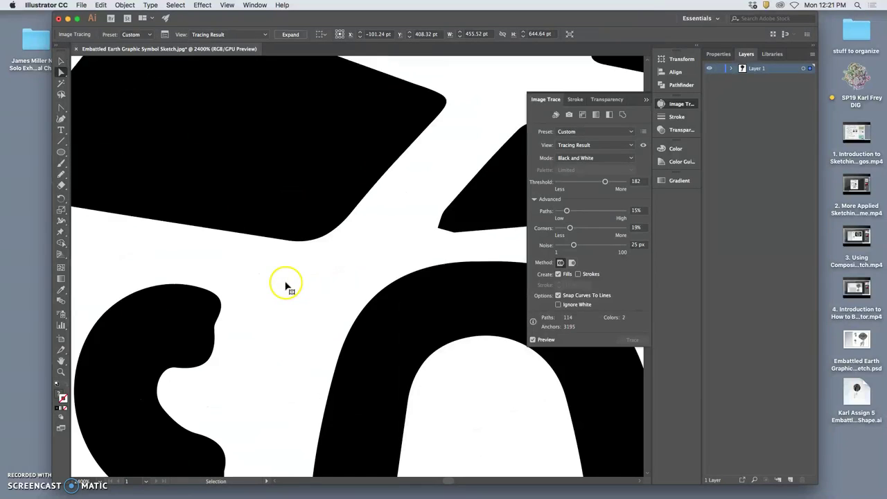
pyautogui.press('super+plus')
pyautogui.scroll(-5, 285, 277)
pyautogui.scroll(10, 285, 276)
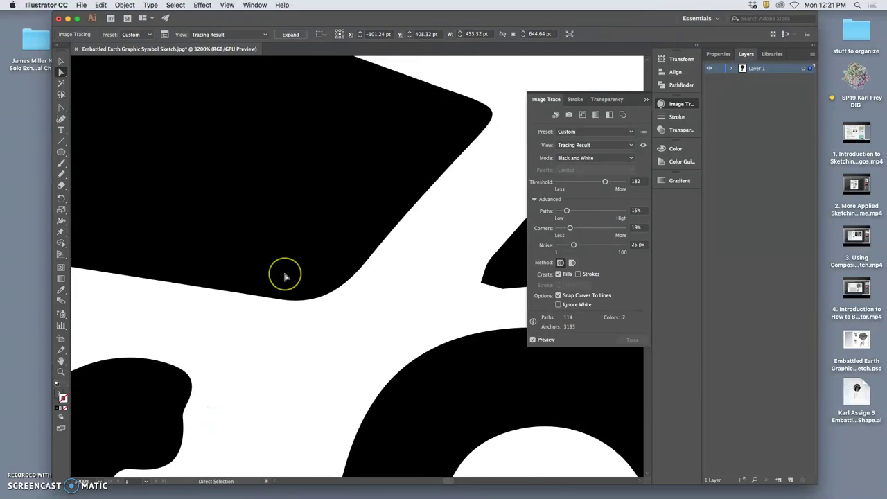
pyautogui.scroll(-10, 285, 276)
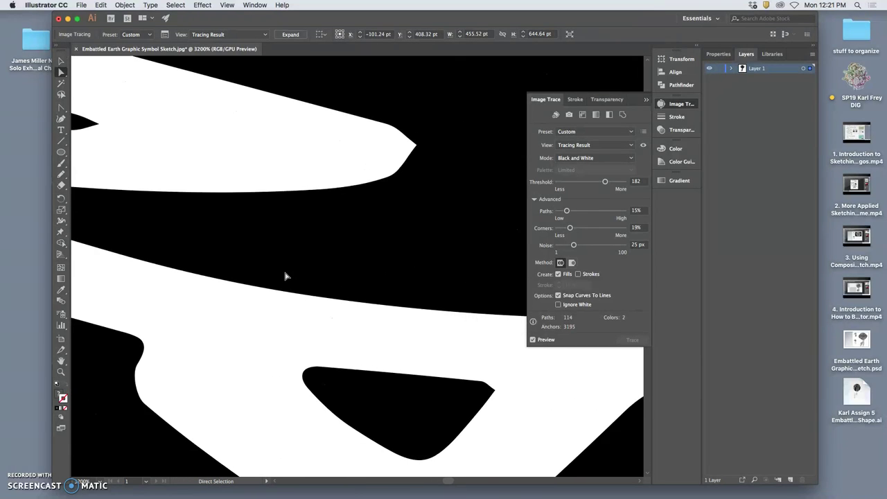
pyautogui.scroll(-8, 285, 275)
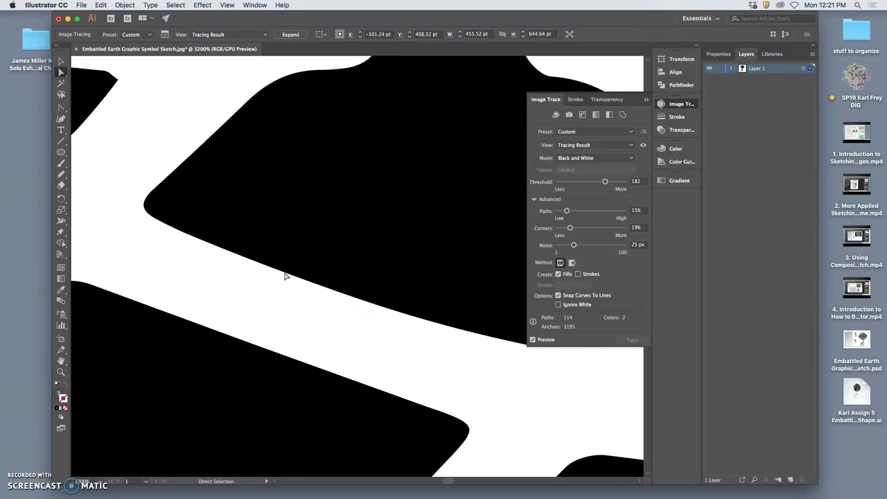
pyautogui.scroll(-2, 285, 276)
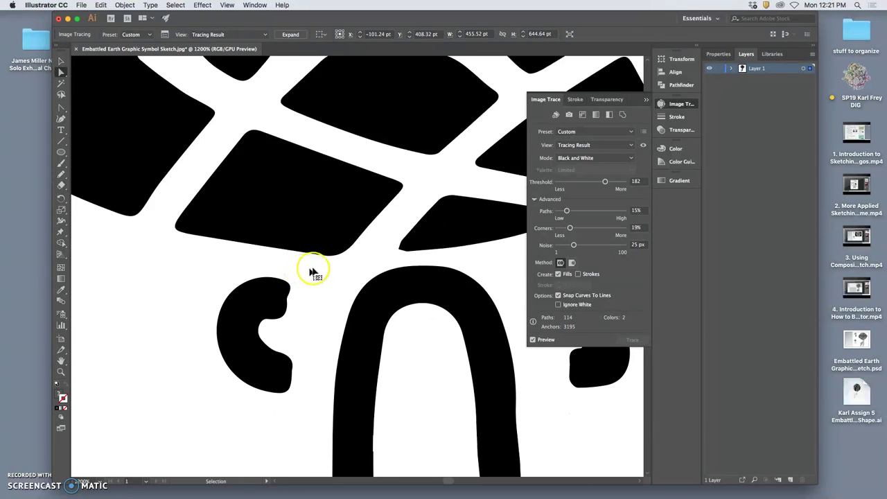
pyautogui.scroll(10, 314, 270)
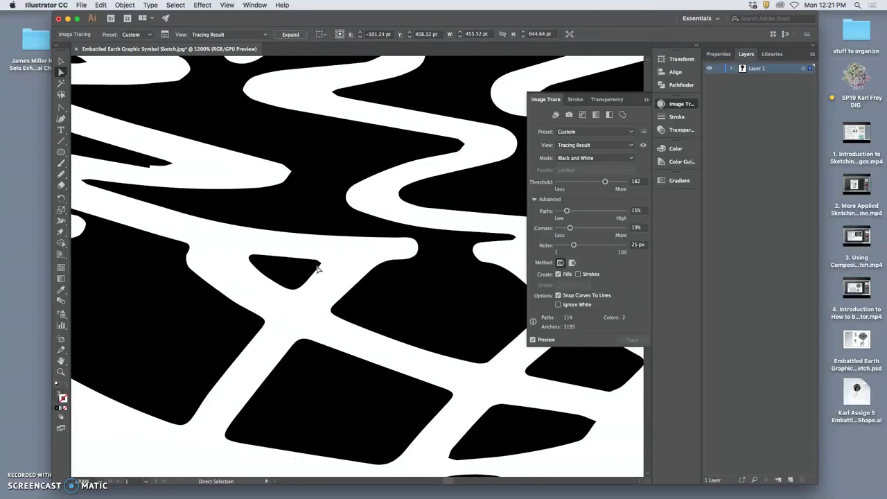
pyautogui.hscroll(-5, 301, 259)
pyautogui.press('super+equal')
pyautogui.press('super+equal')
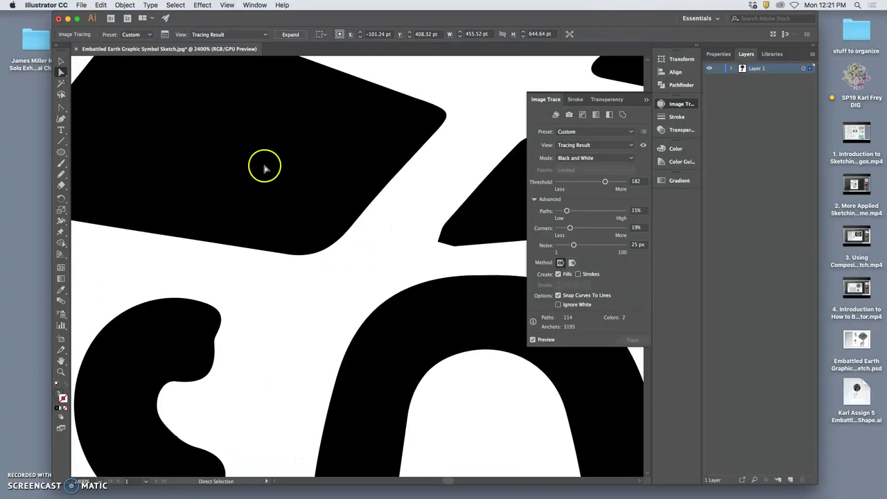
pyautogui.scroll(6, 264, 168)
pyautogui.hscroll(-4, 263, 170)
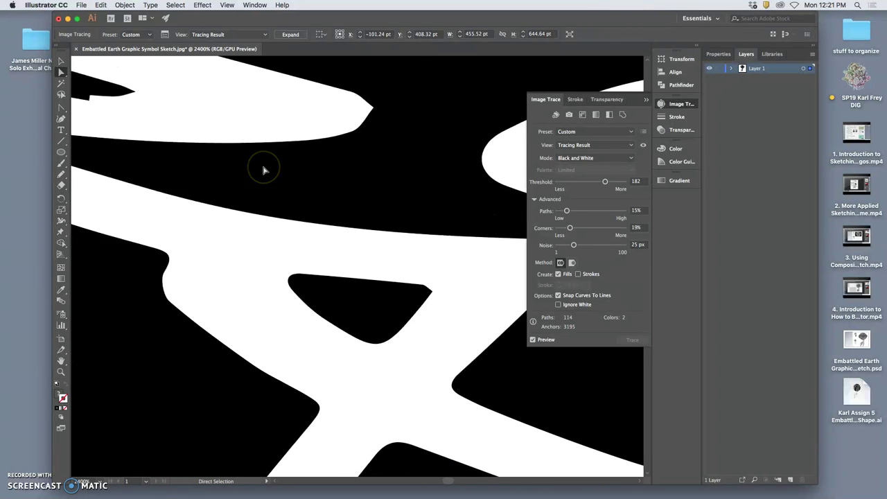
pyautogui.hscroll(-5, 264, 169)
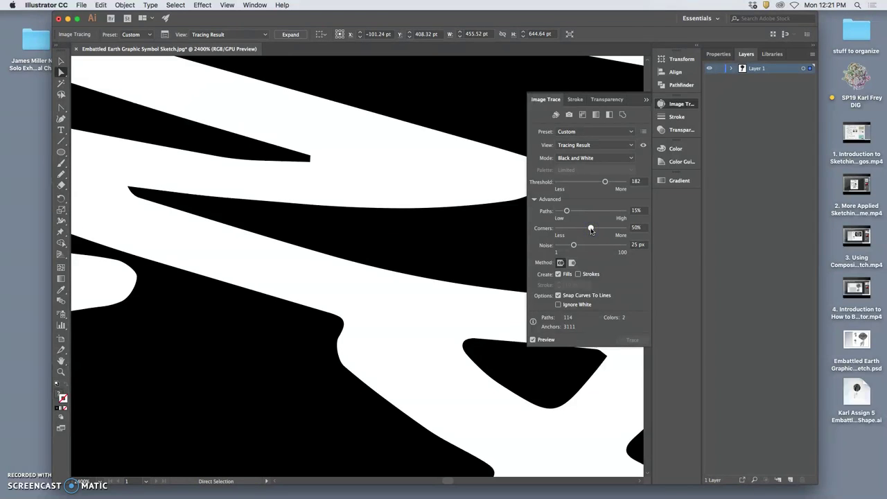
# - Try a Corners value of 50% for the trace and check the fingertip's motion mark and the lower globe shapes
pyautogui.click(591, 230)
pyautogui.click(456, 260)
pyautogui.scroll(-10, 457, 260)
pyautogui.hscroll(10, 457, 260)
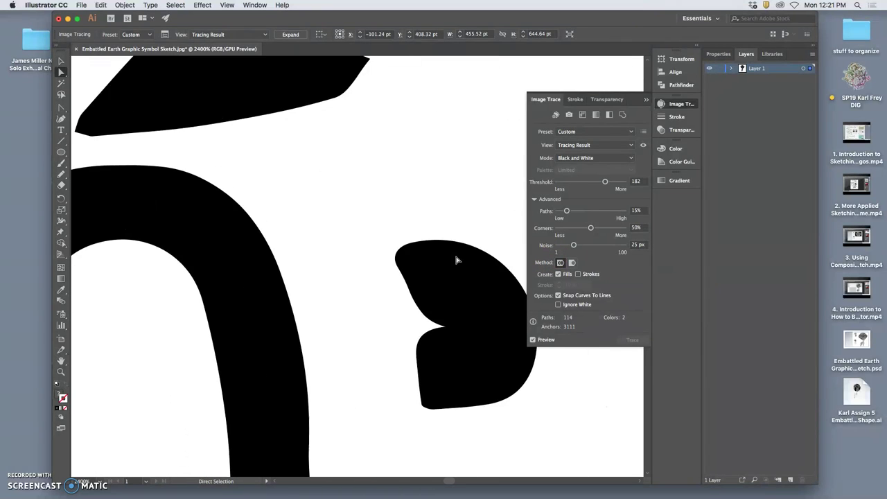
pyautogui.scroll(-10, 456, 260)
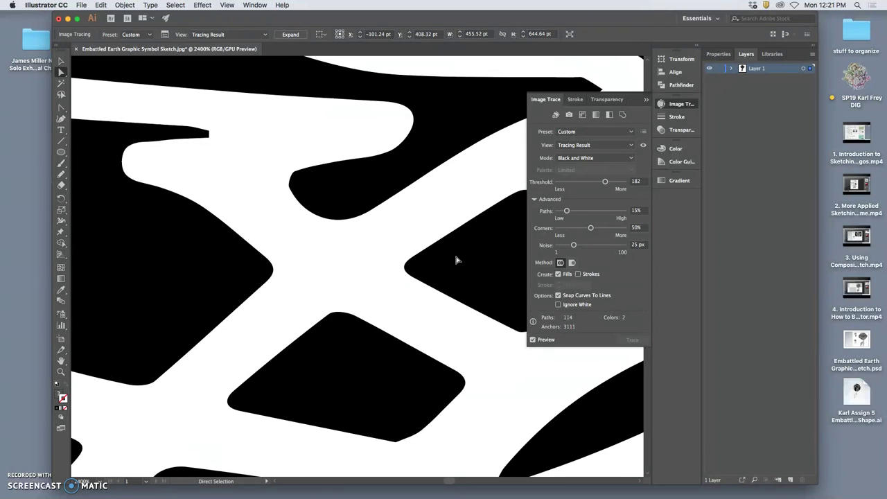
pyautogui.scroll(2, 457, 260)
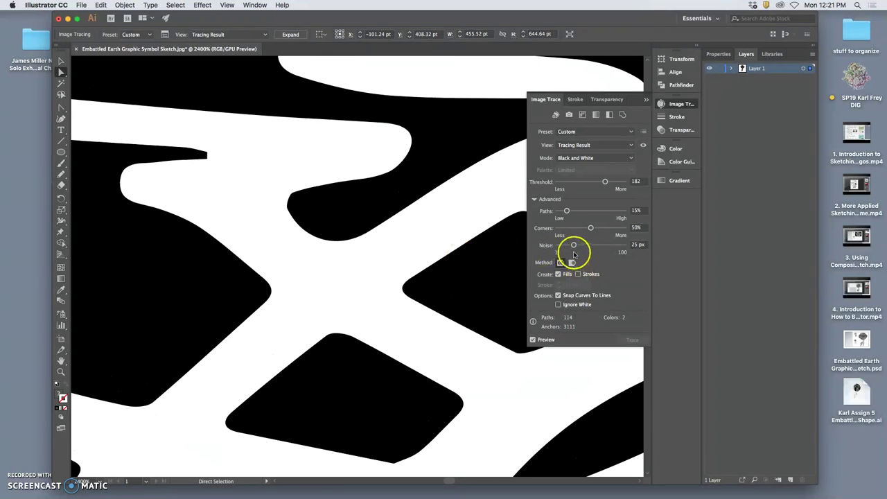
# - Try a Noise value of 1 px and check the retraced artwork as a whole and up close around the fingertip
pyautogui.press('super+minus')
pyautogui.press('super+minus')
pyautogui.press('super+minus')
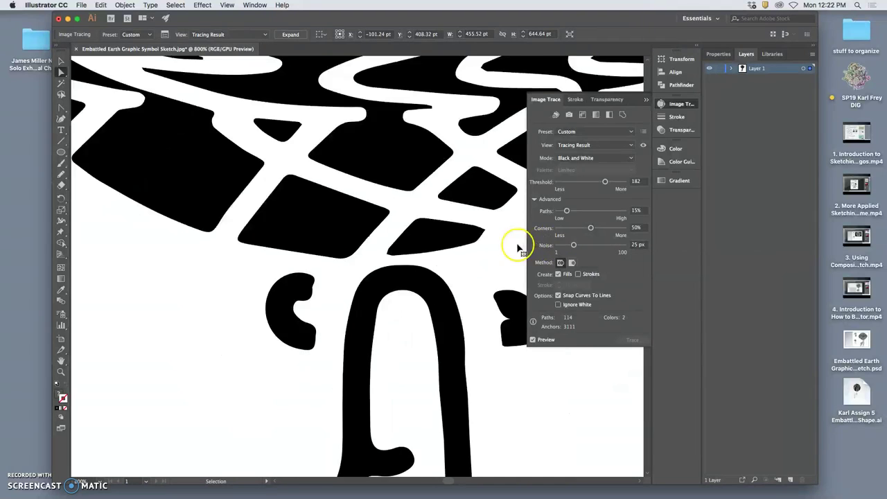
pyautogui.press('super+minus')
pyautogui.press('super+minus')
pyautogui.press('super+minus')
pyautogui.press('super+minus')
pyautogui.press('super+minus')
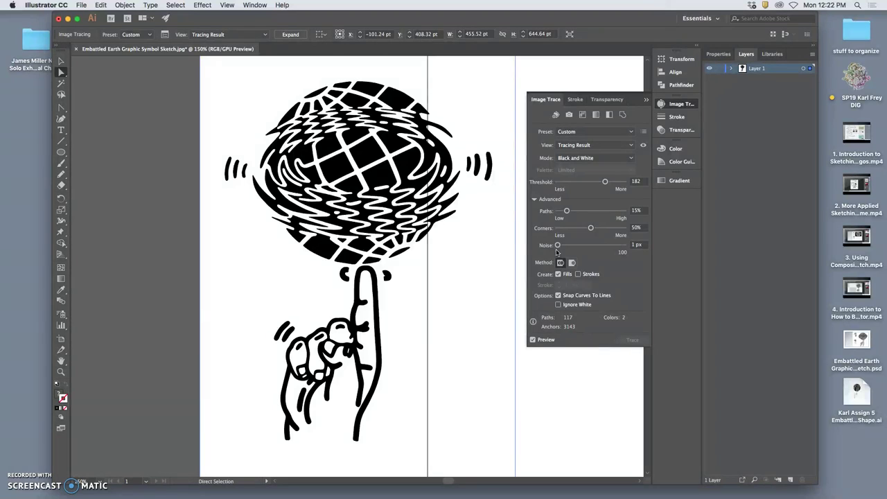
pyautogui.press('super+=')
pyautogui.press('super+=')
pyautogui.press('super+=')
pyautogui.press('super+=')
pyautogui.press('super+=')
pyautogui.press('super+=')
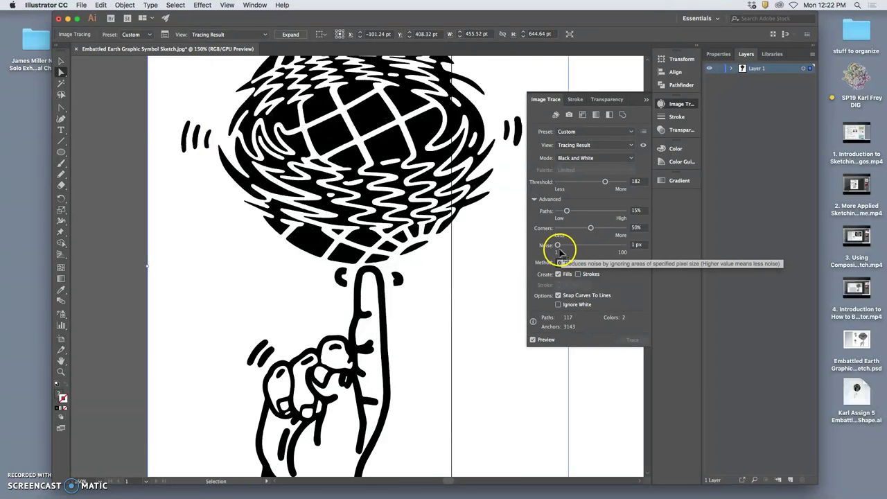
pyautogui.press('a')
pyautogui.scroll(5, 428, 249)
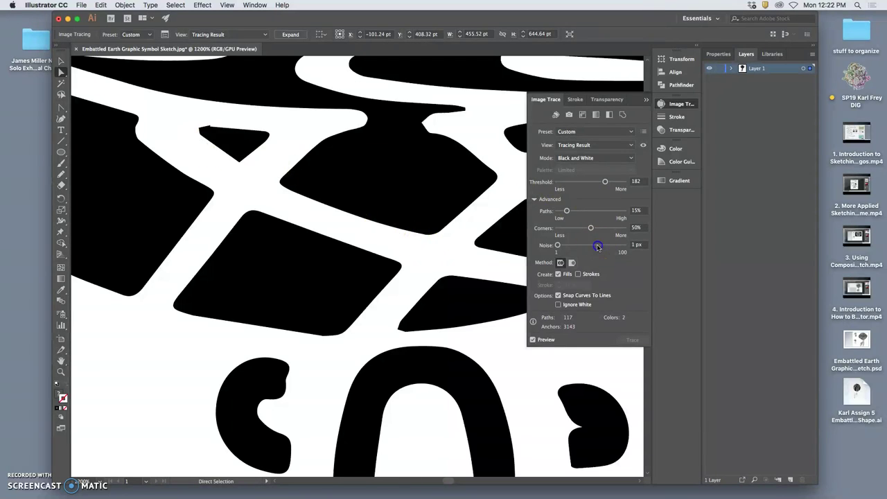
# - Set the trace's Noise to 82 px and Corners to 61%, and check the globe pattern up close
pyautogui.moveTo(597, 246); pyautogui.dragTo(598, 247)
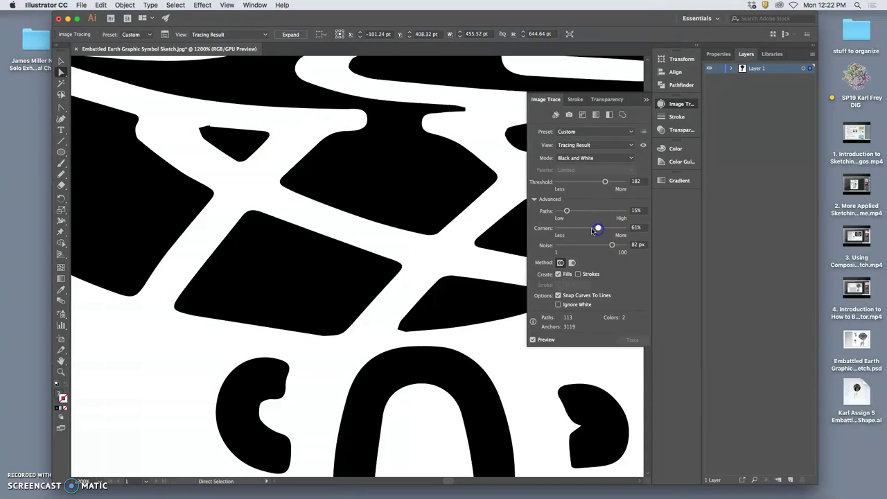
pyautogui.hscroll(6, 332, 170)
pyautogui.scroll(5, 366, 170)
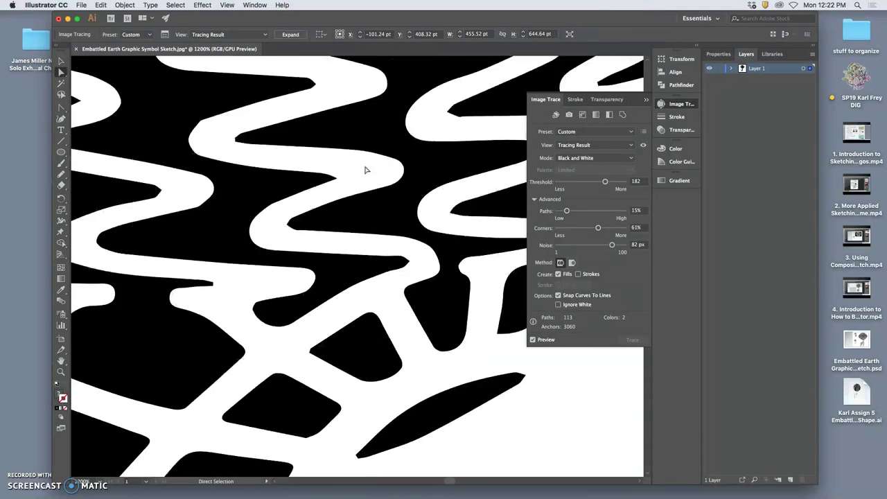
pyautogui.scroll(5, 366, 170)
pyautogui.scroll(15, 366, 170)
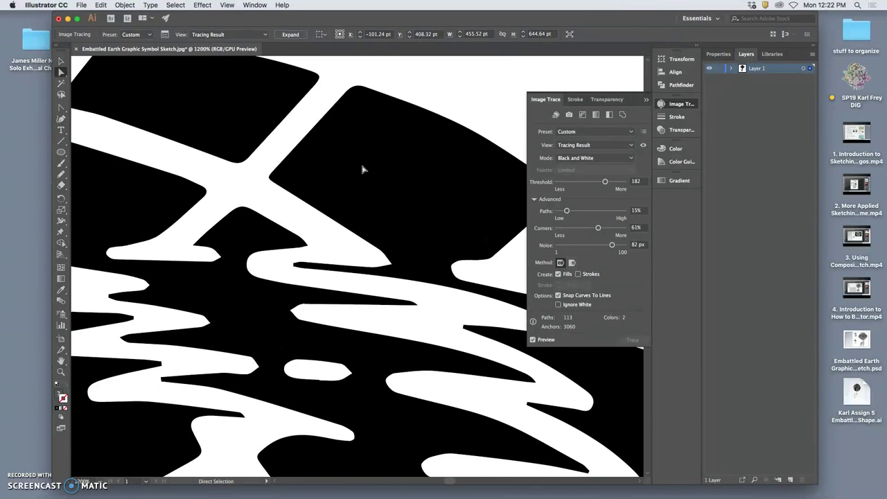
pyautogui.scroll(10, 366, 170)
pyautogui.scroll(10, 360, 169)
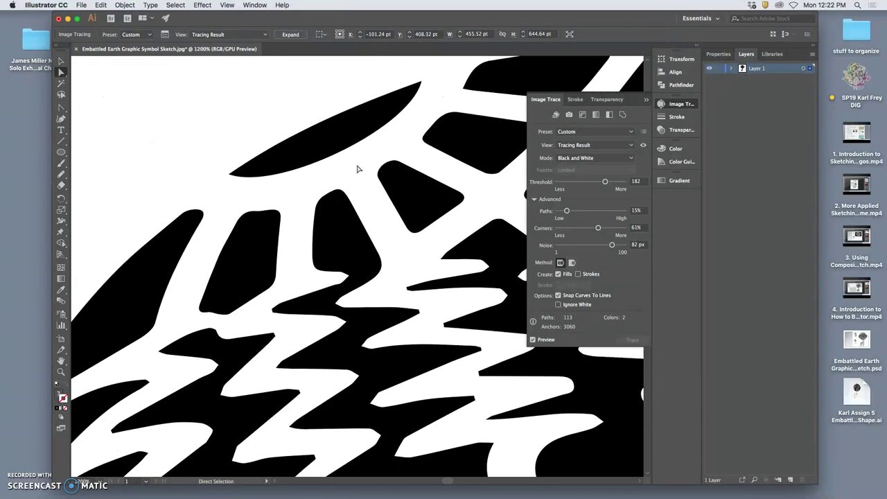
pyautogui.scroll(5, 355, 168)
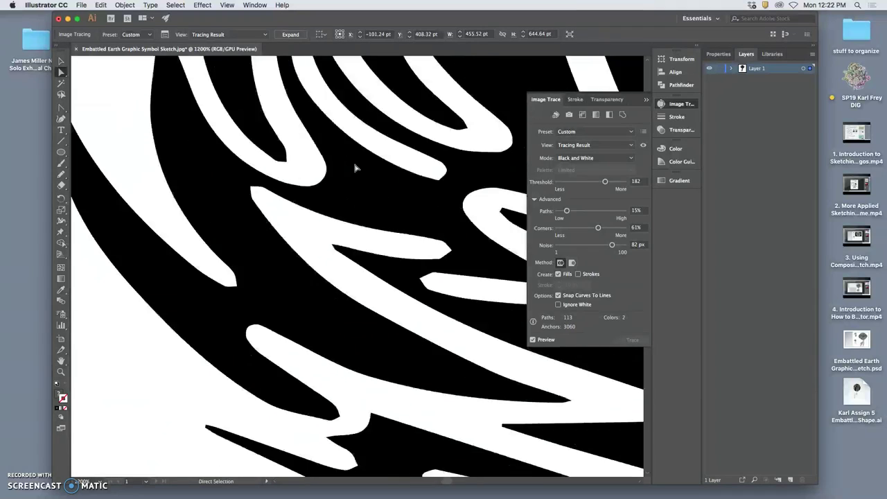
# - Review the whole traced artwork and turn on the trace's Ignore White option
pyautogui.press('super+minus')
pyautogui.press('super+minus')
pyautogui.press('super+minus')
pyautogui.press('super+minus')
pyautogui.press('super+minus')
pyautogui.press('super+minus')
pyautogui.press('super+minus')
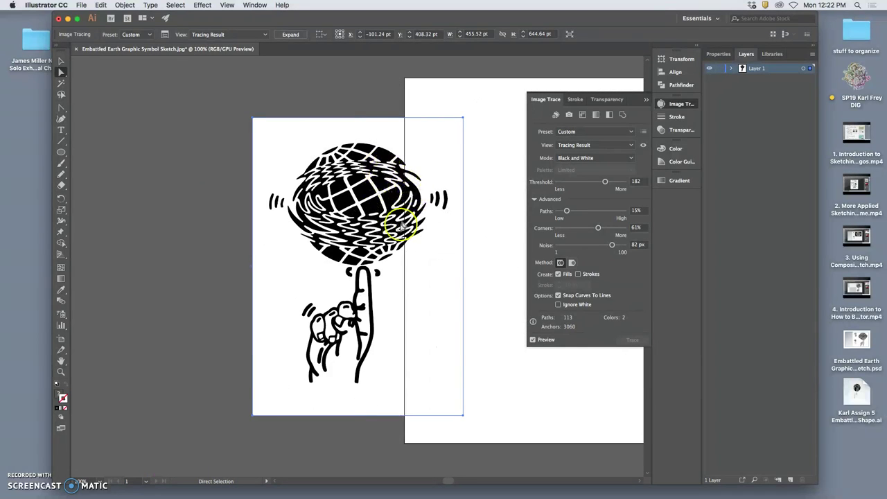
pyautogui.click(575, 304)
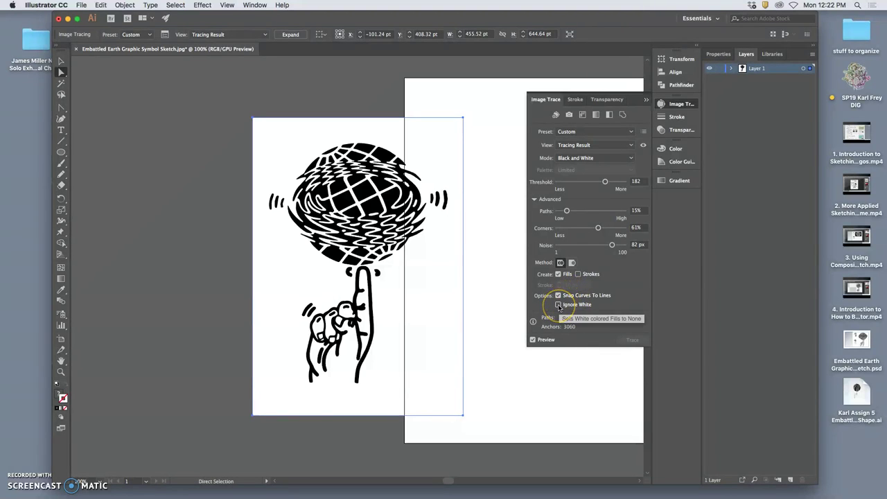
pyautogui.click(559, 306)
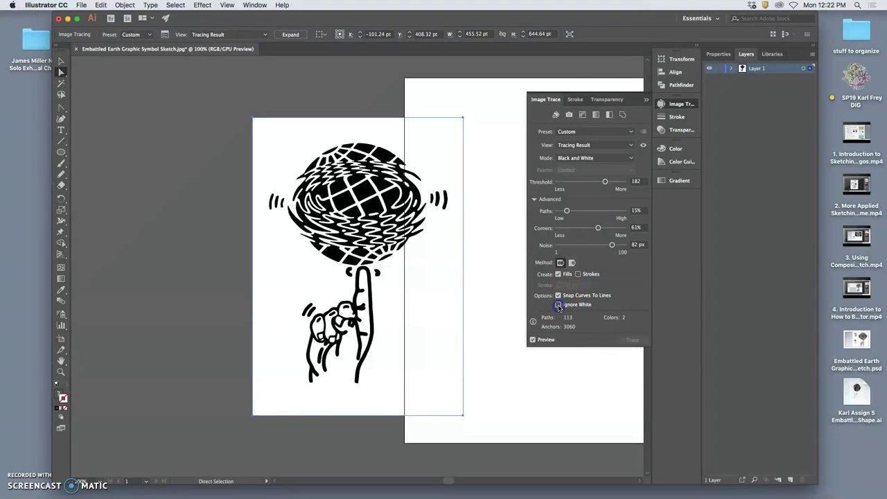